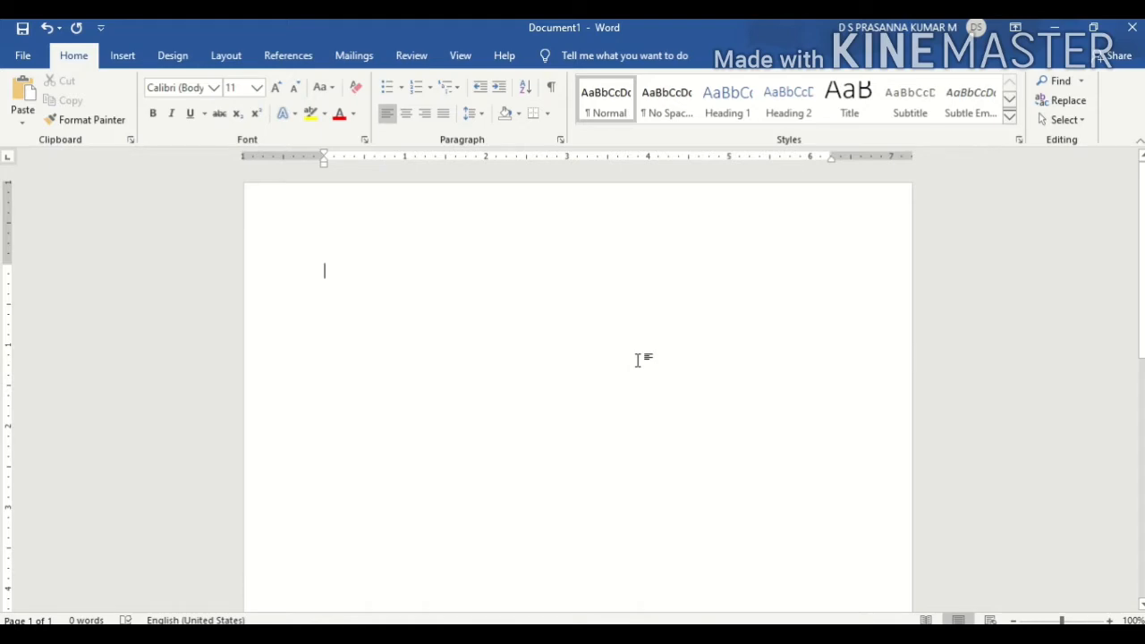
Draw a rectangle about 4.78 in wide and 2.91 in high in the upper part of the blank page.
click(122, 57)
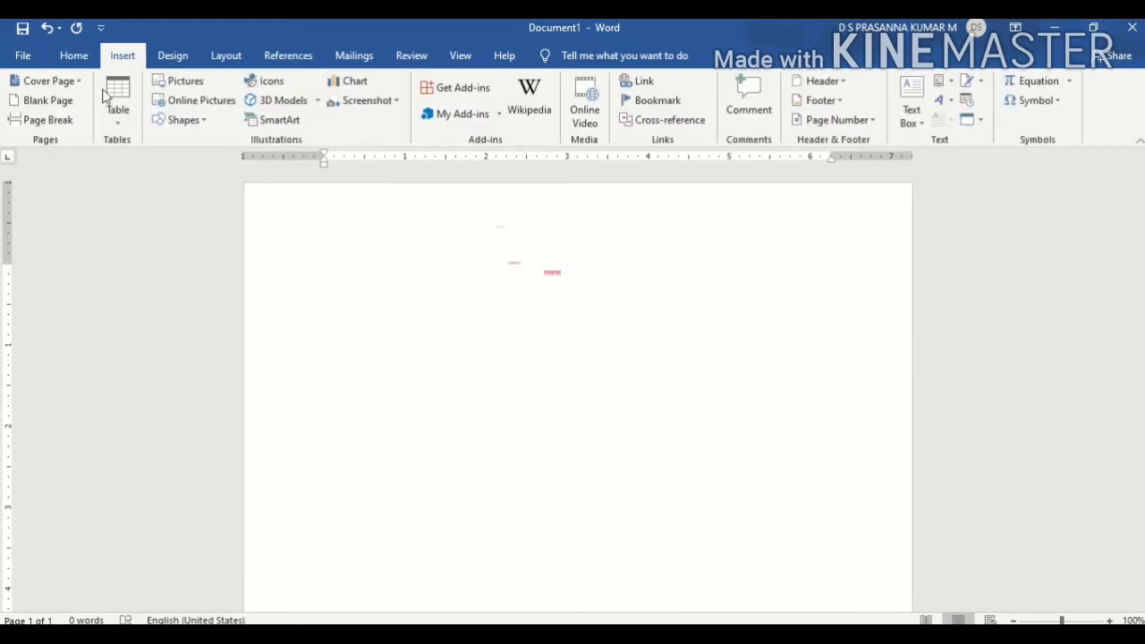
click(199, 126)
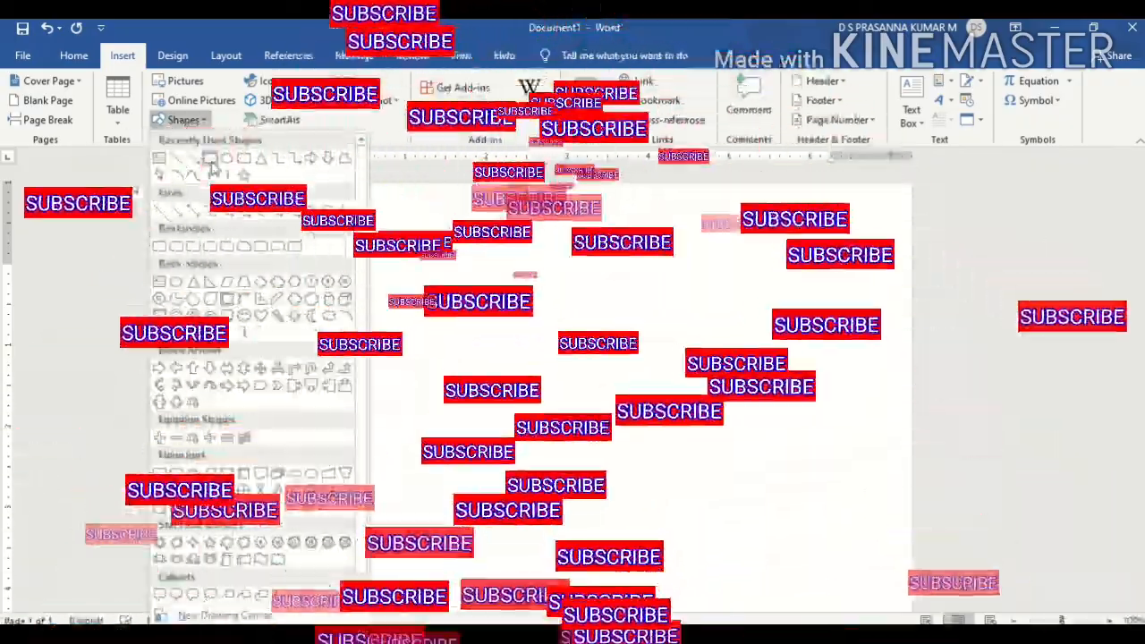
click(205, 163)
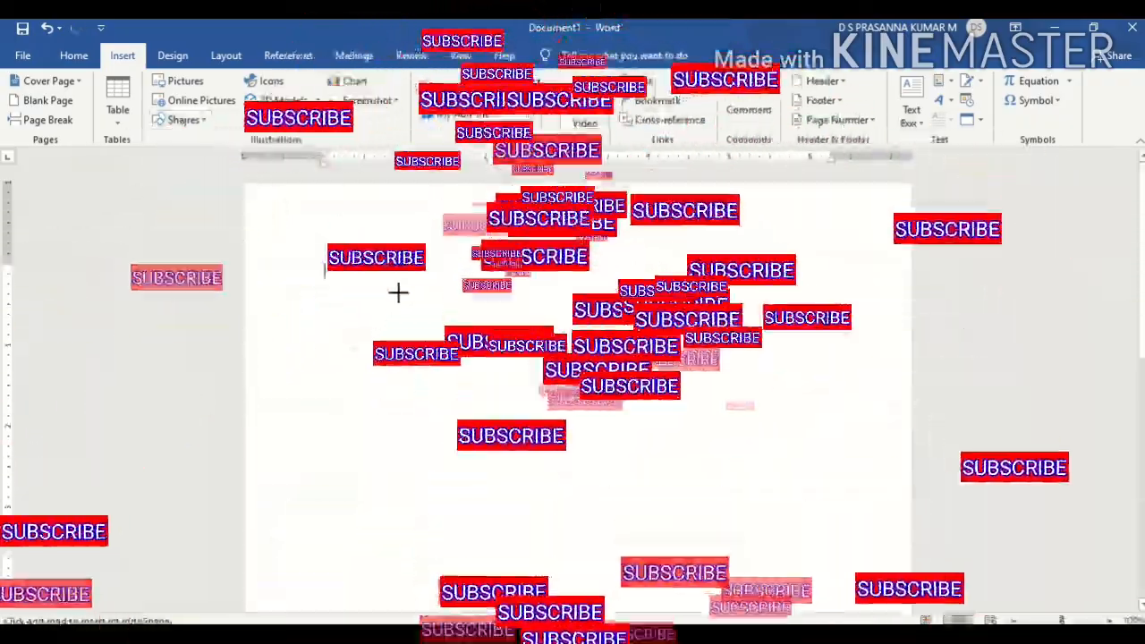
drag(397, 291, 786, 529)
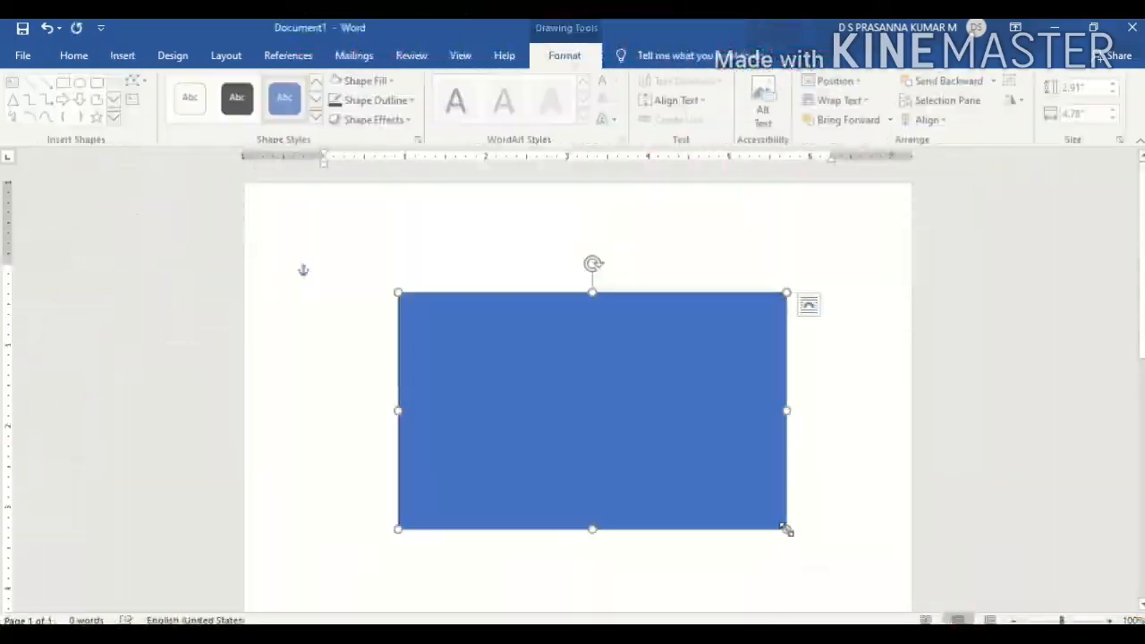
Set the rectangle's height to 2.175 in and its width to 3.275 in.
click(1091, 88)
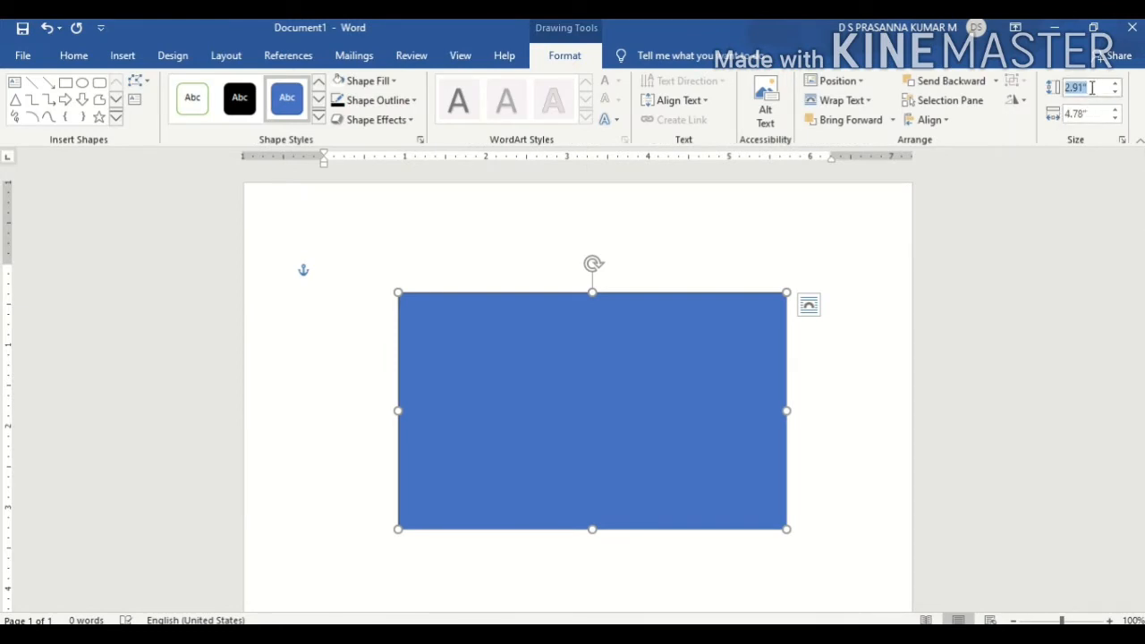
text(2)
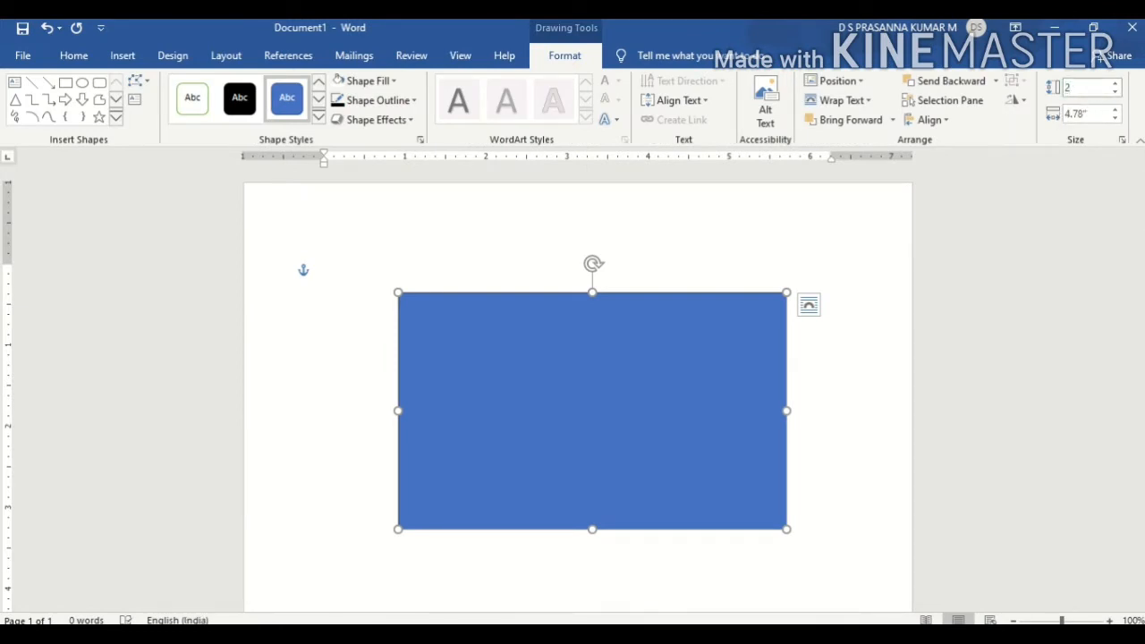
text(.175)
key(Tab)
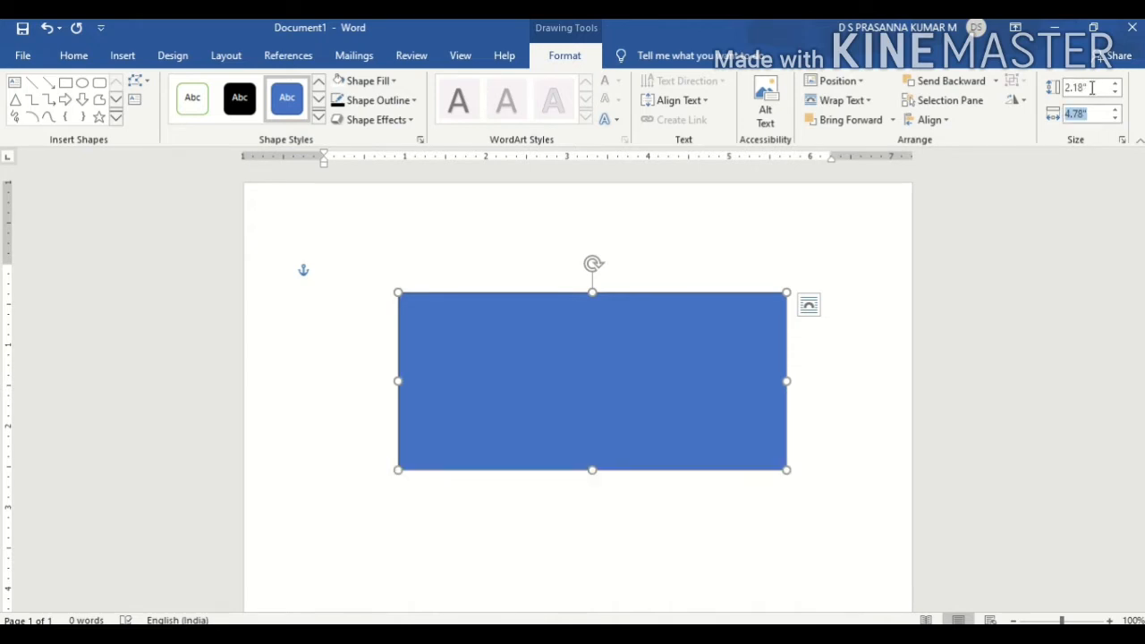
text(3.275)
key(Return)
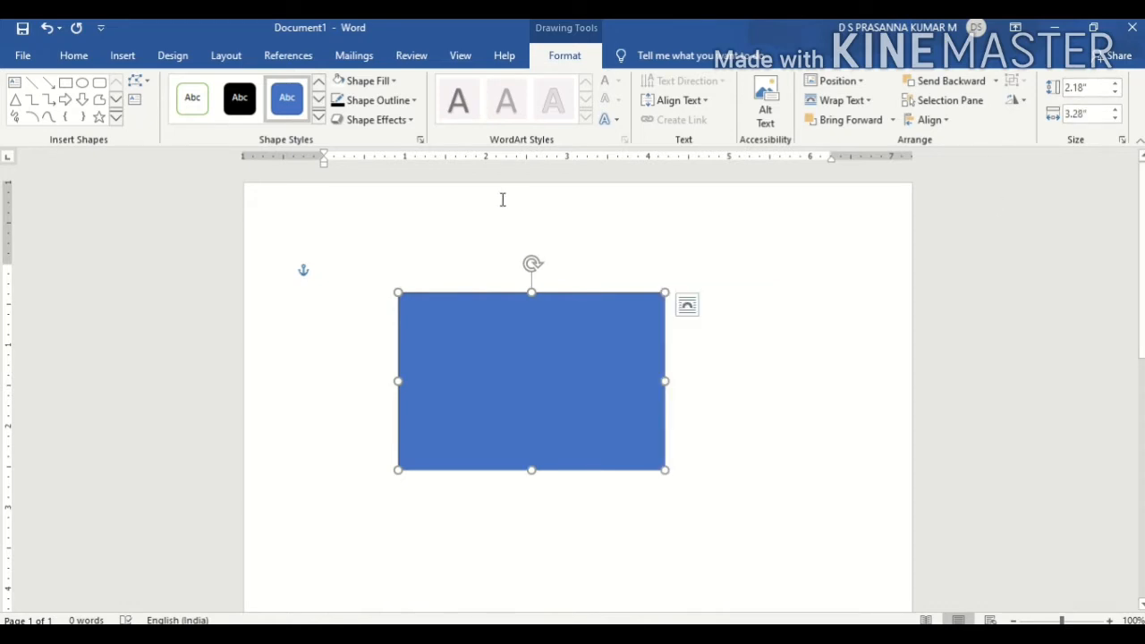
Give the rectangle a white fill and a black outline.
click(393, 81)
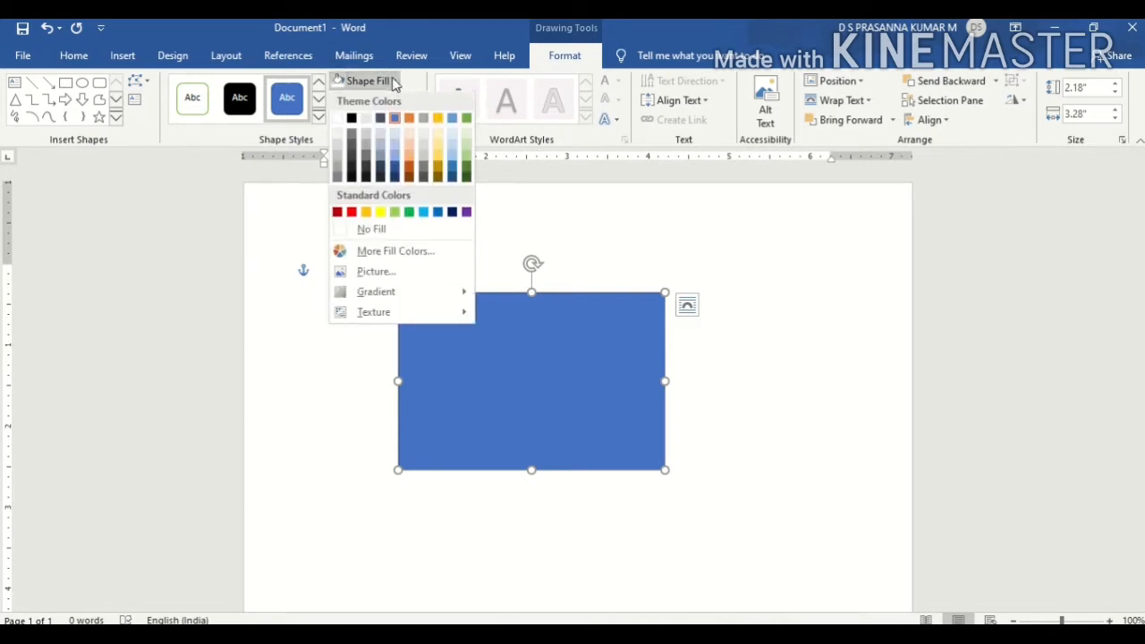
click(338, 120)
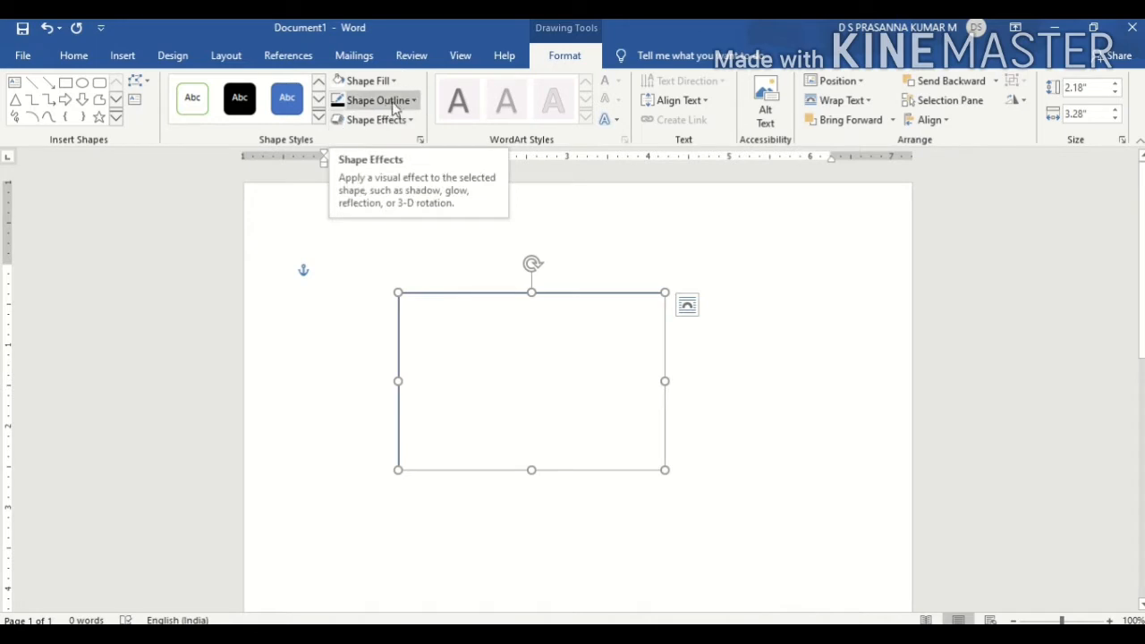
click(345, 100)
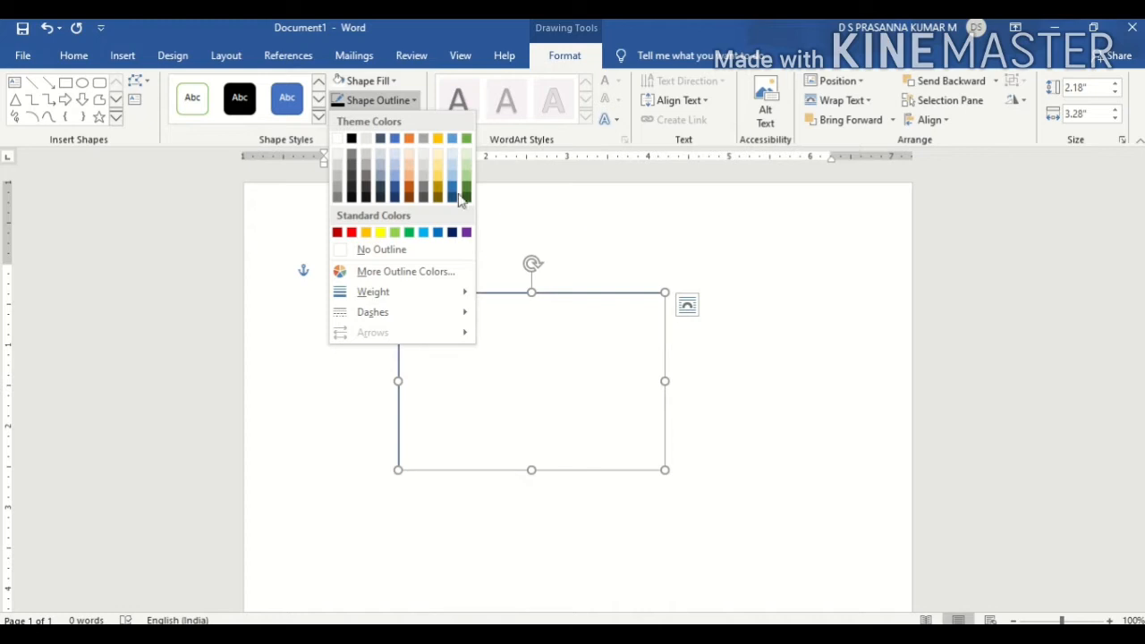
click(351, 140)
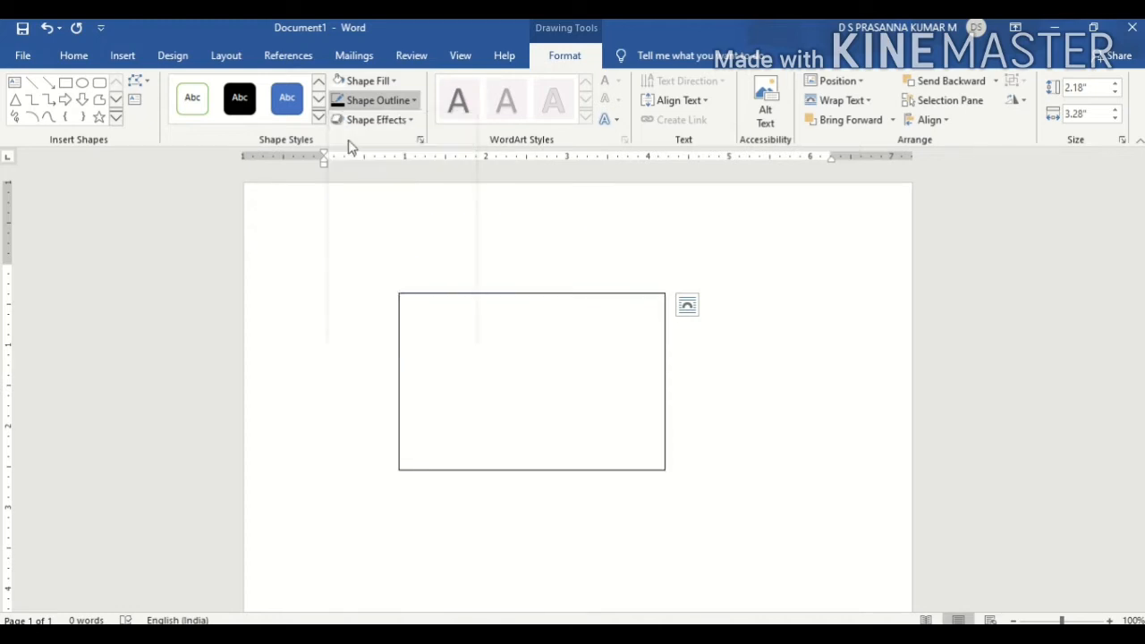
click(809, 345)
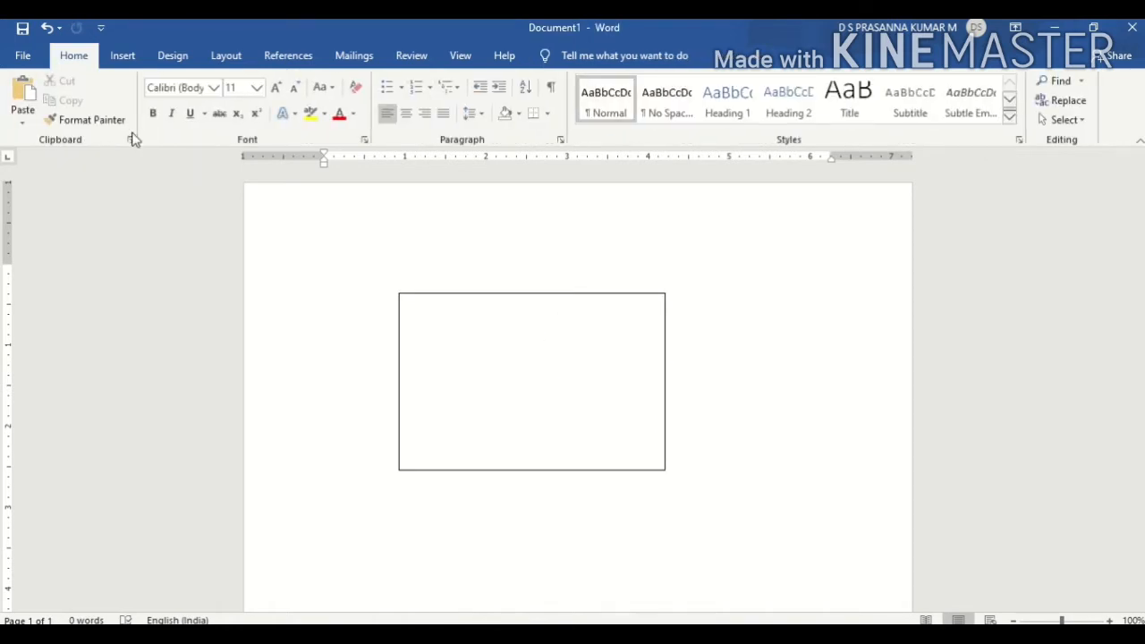
Insert a second rectangle, 1 in by 1 in, at the upper-left corner of the white rectangle.
click(123, 55)
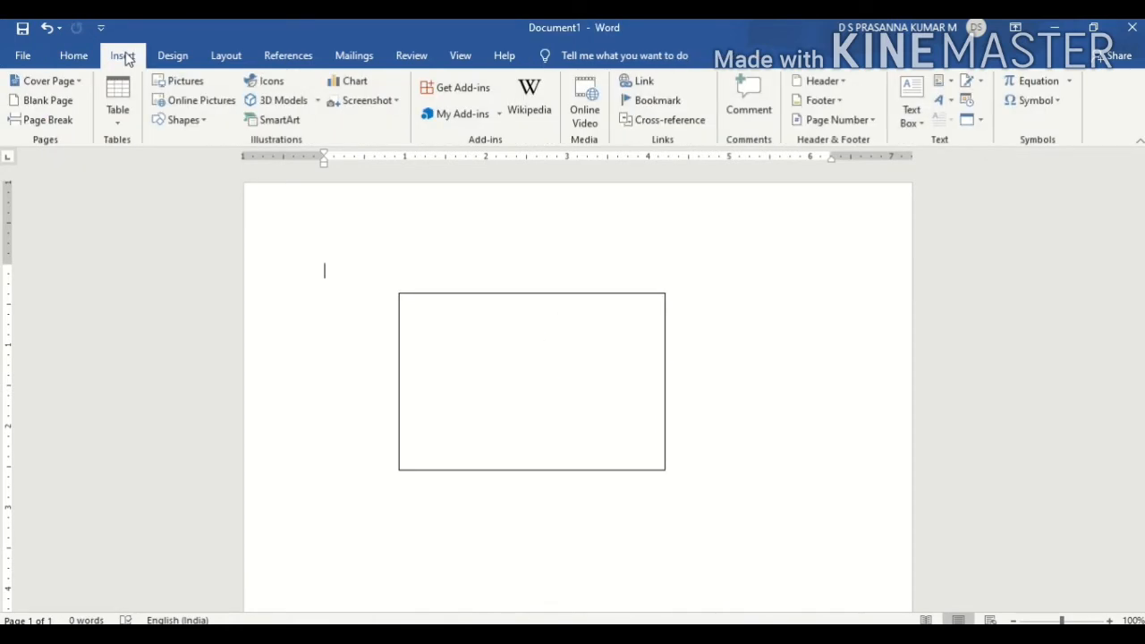
click(202, 123)
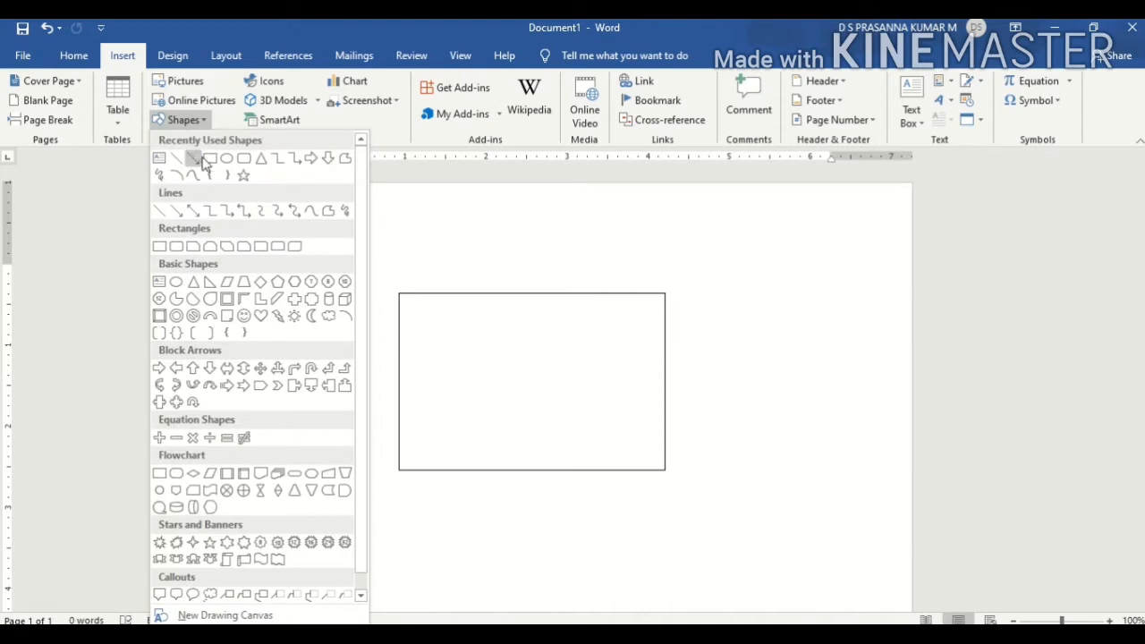
click(209, 159)
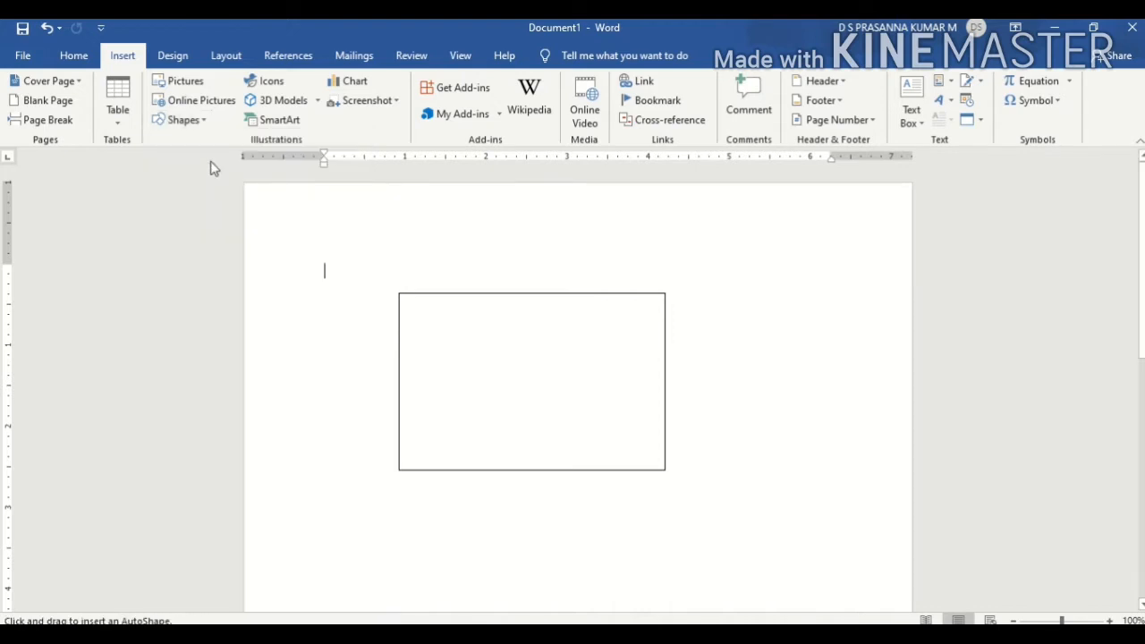
click(398, 292)
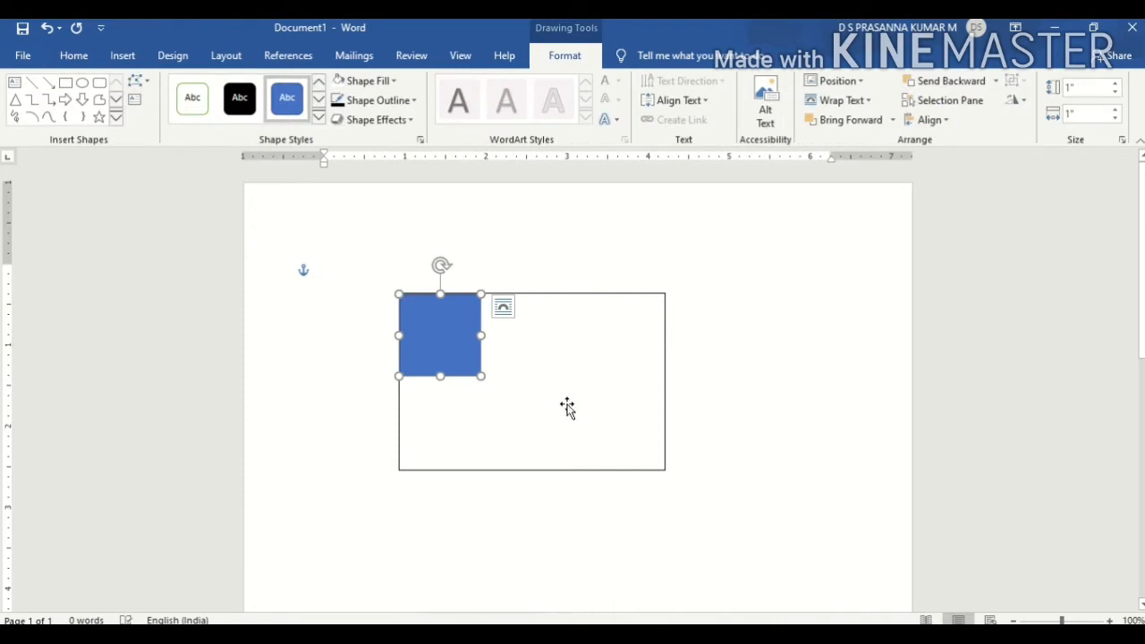
Resize the blue shape into a header band 0.50 in high and 3.275 in wide.
click(1090, 84)
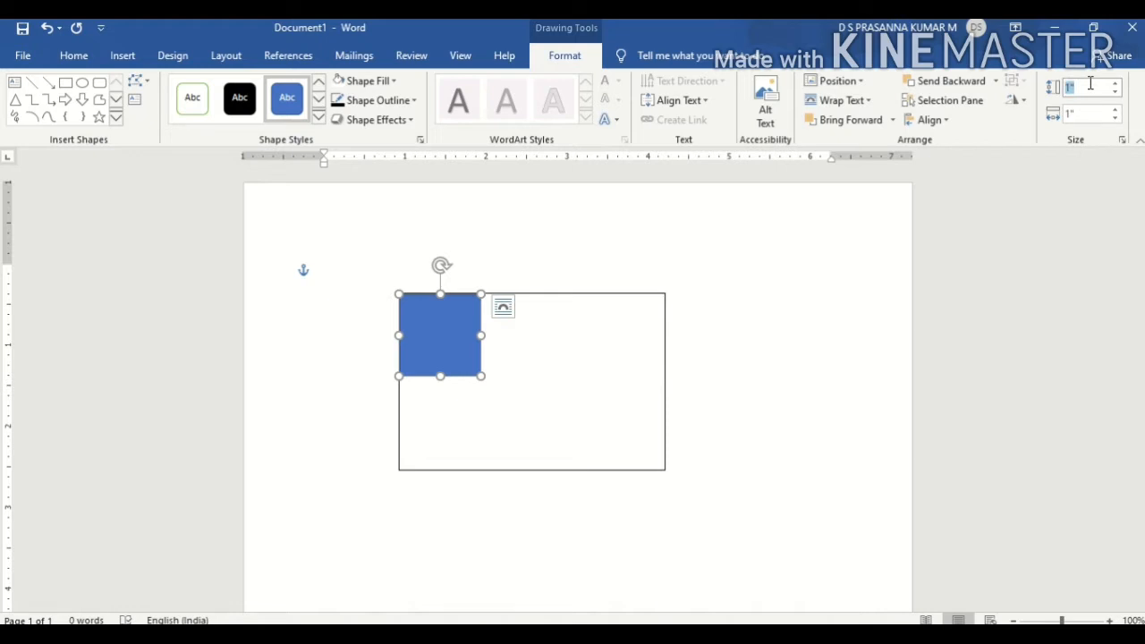
text(0.50)
key(Tab)
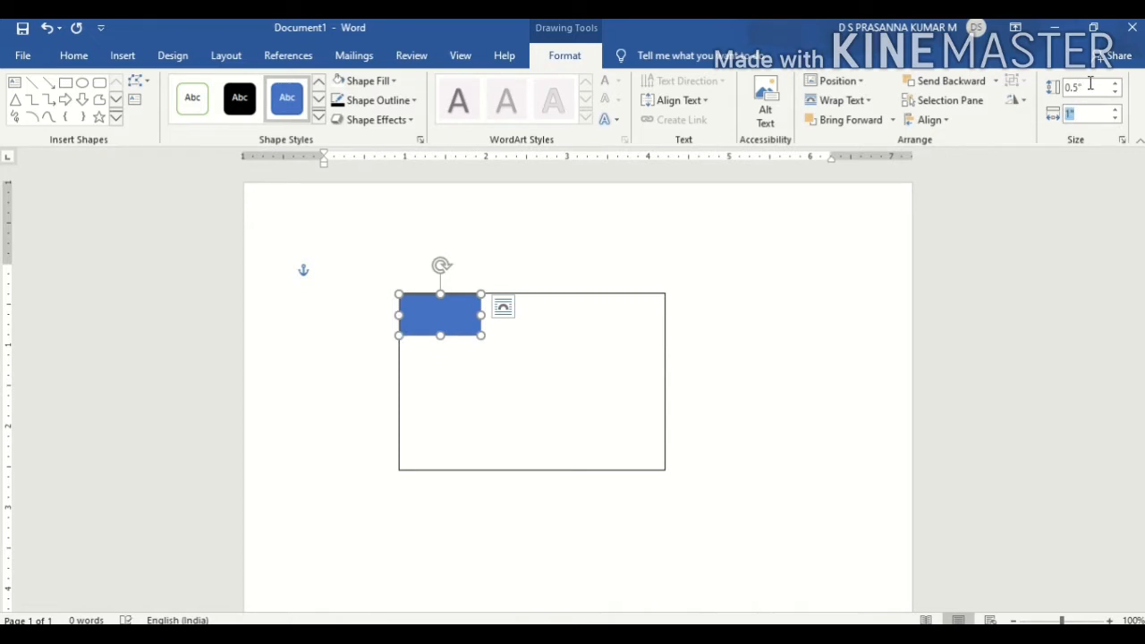
text(3.275)
key(Return)
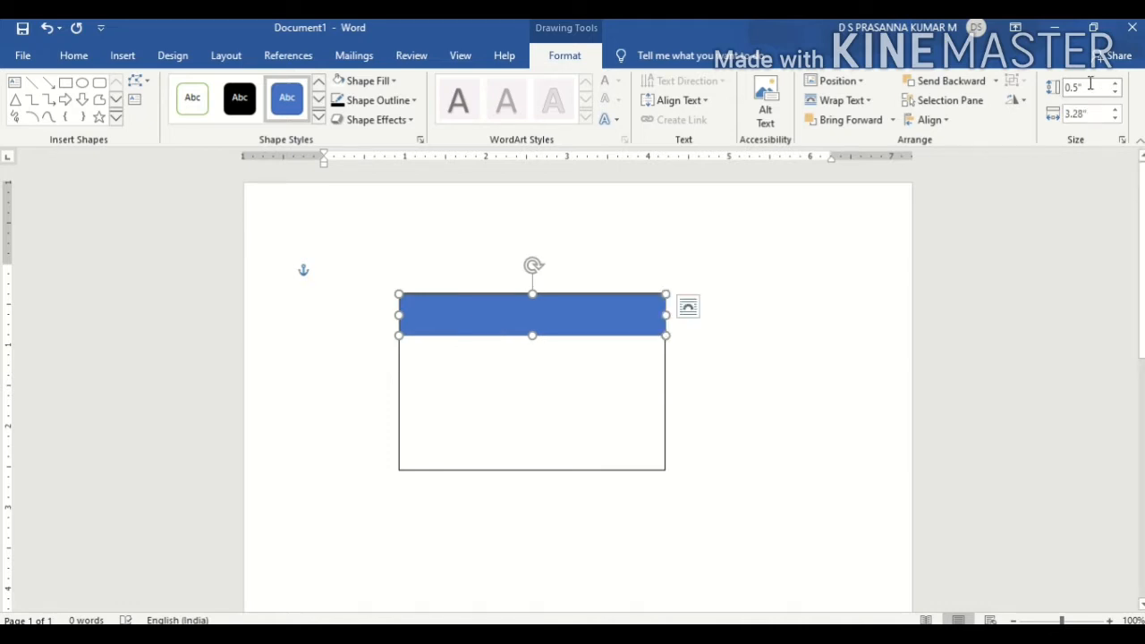
click(759, 373)
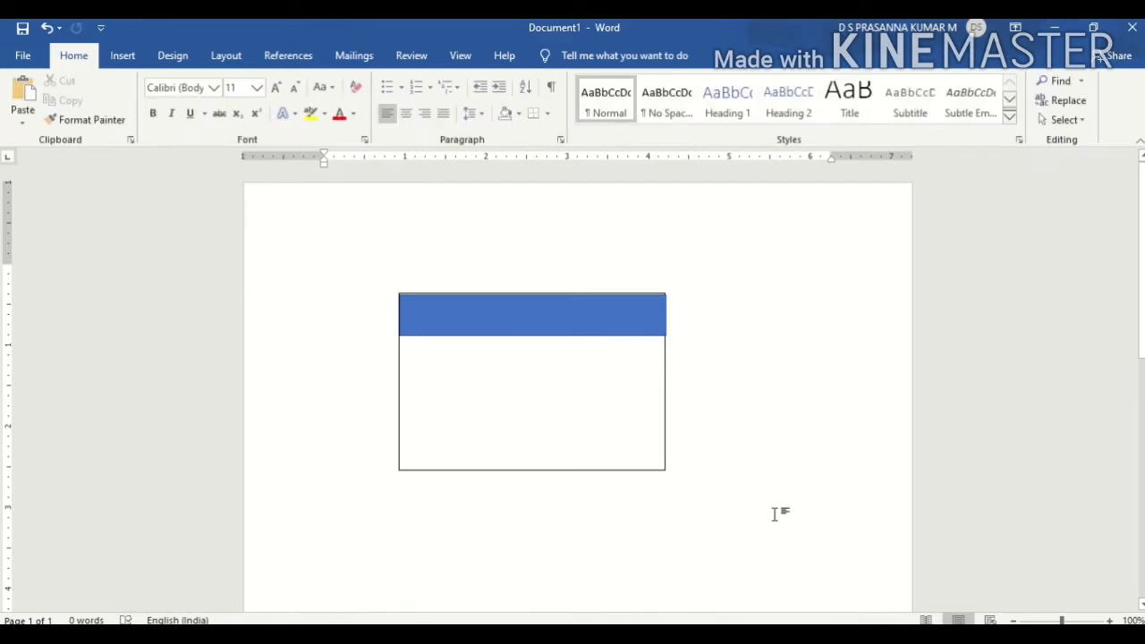
Align the blue header band flush with the top and side edges of the white rectangle.
click(592, 314)
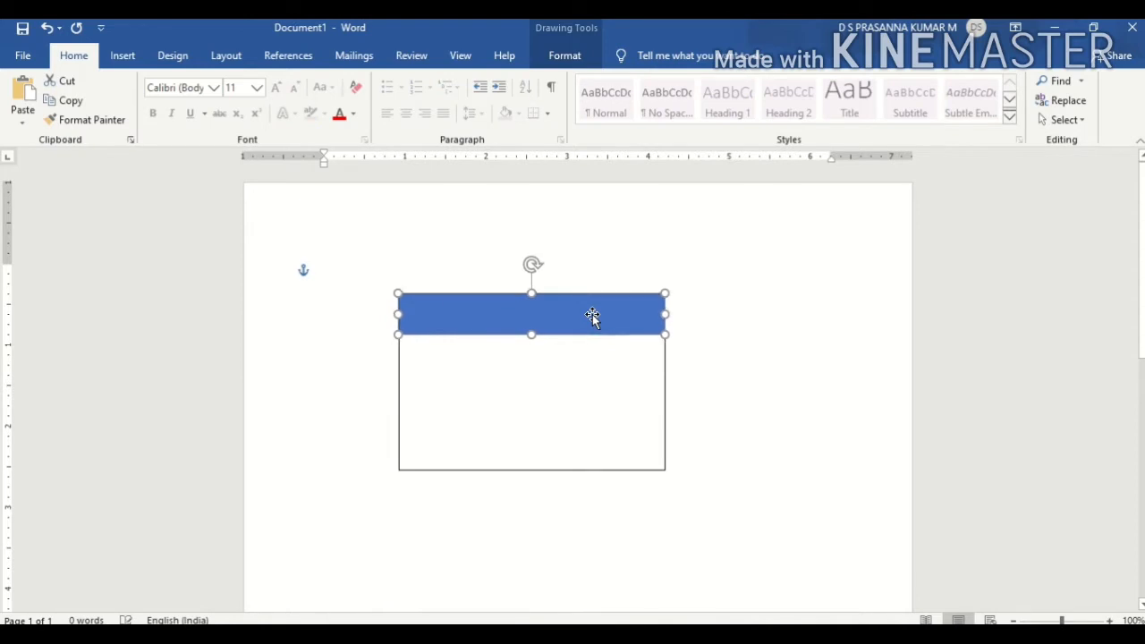
click(592, 314)
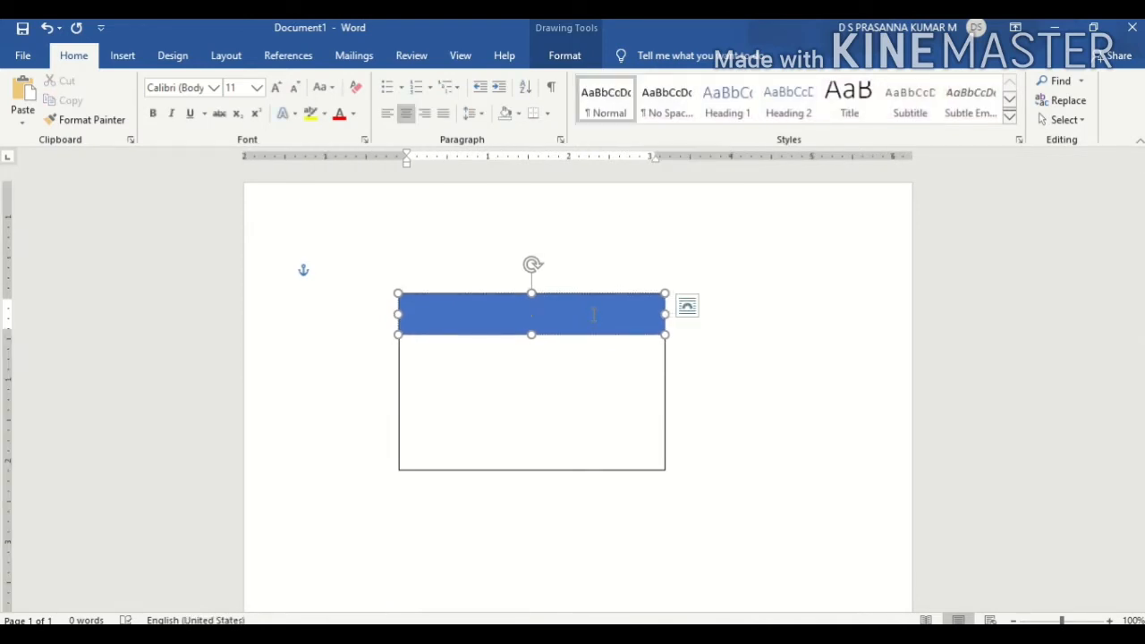
click(861, 365)
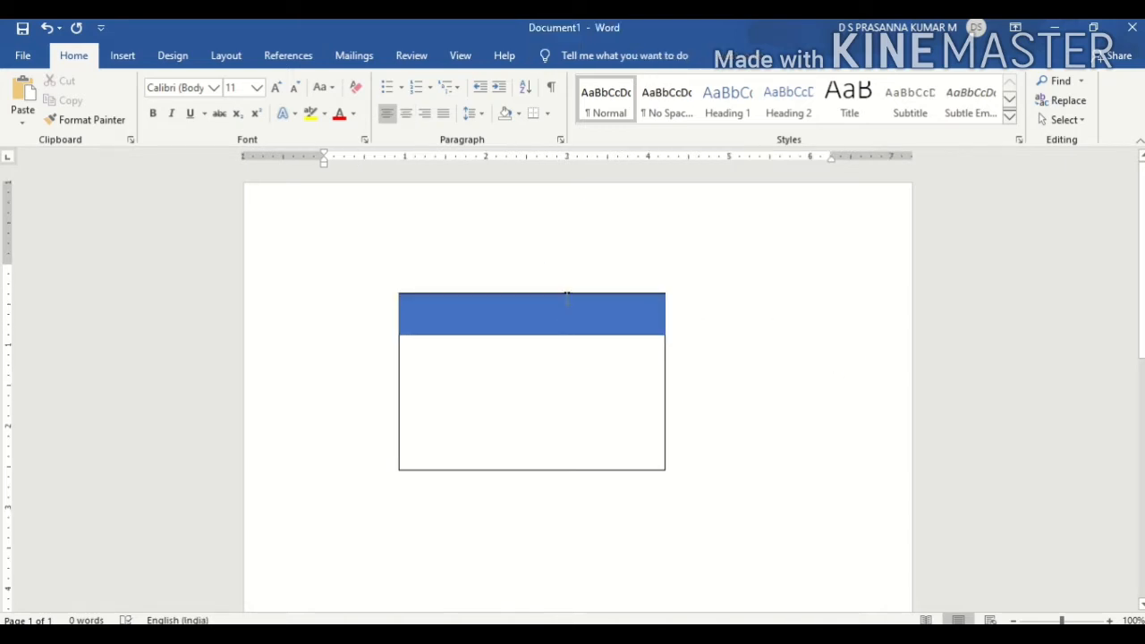
Duplicate the blue header band and align the copy with the bottom edge of the white rectangle.
click(565, 317)
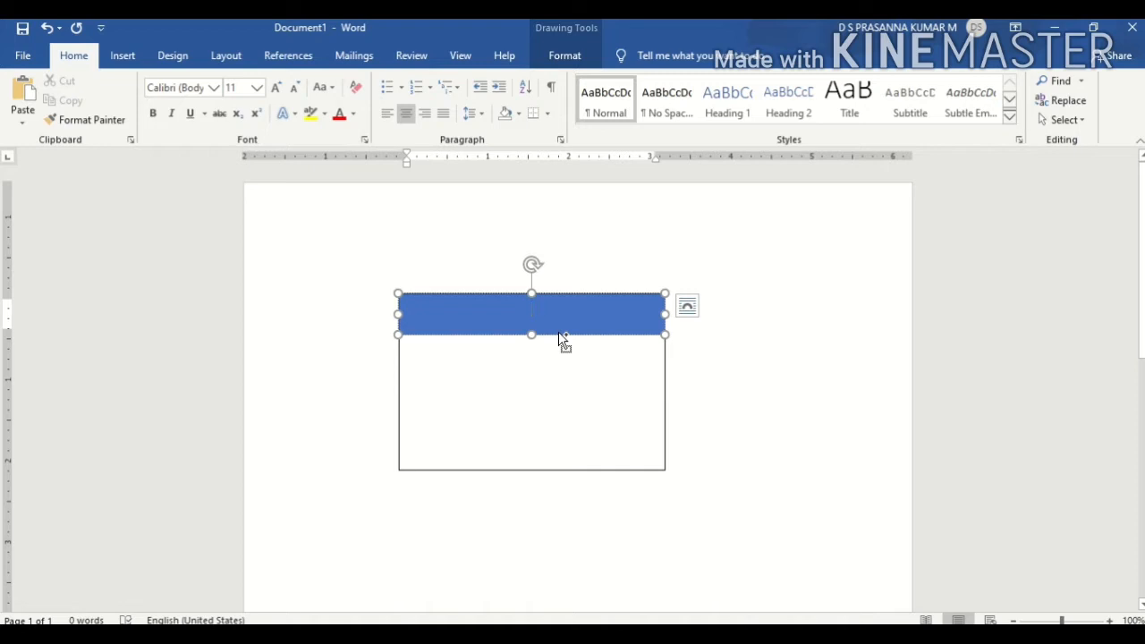
drag(559, 336, 556, 465)
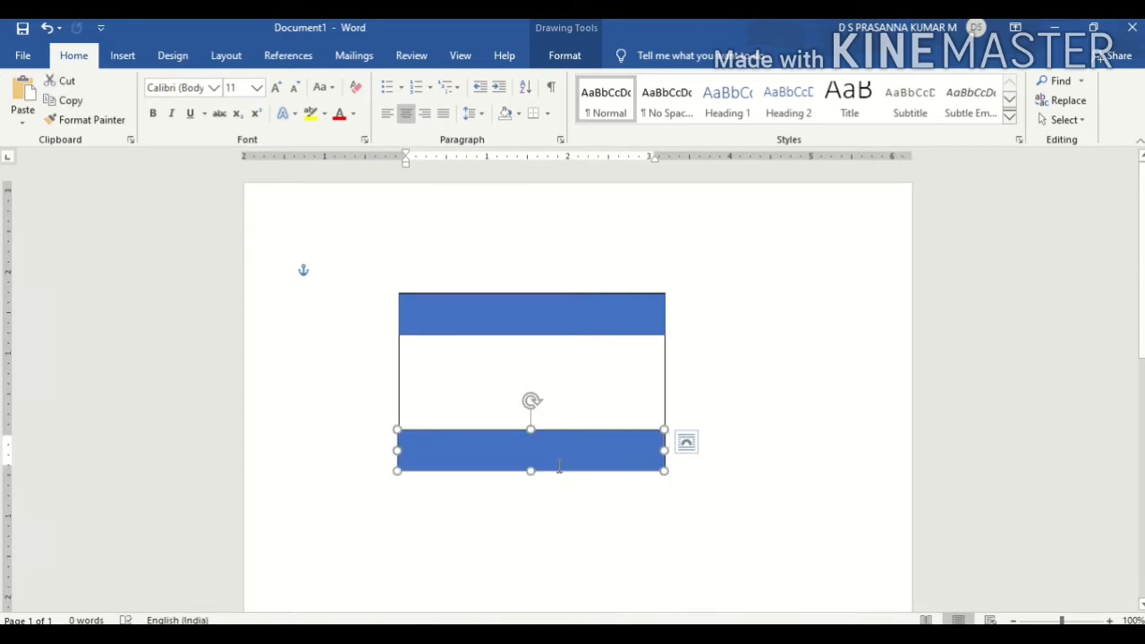
click(559, 466)
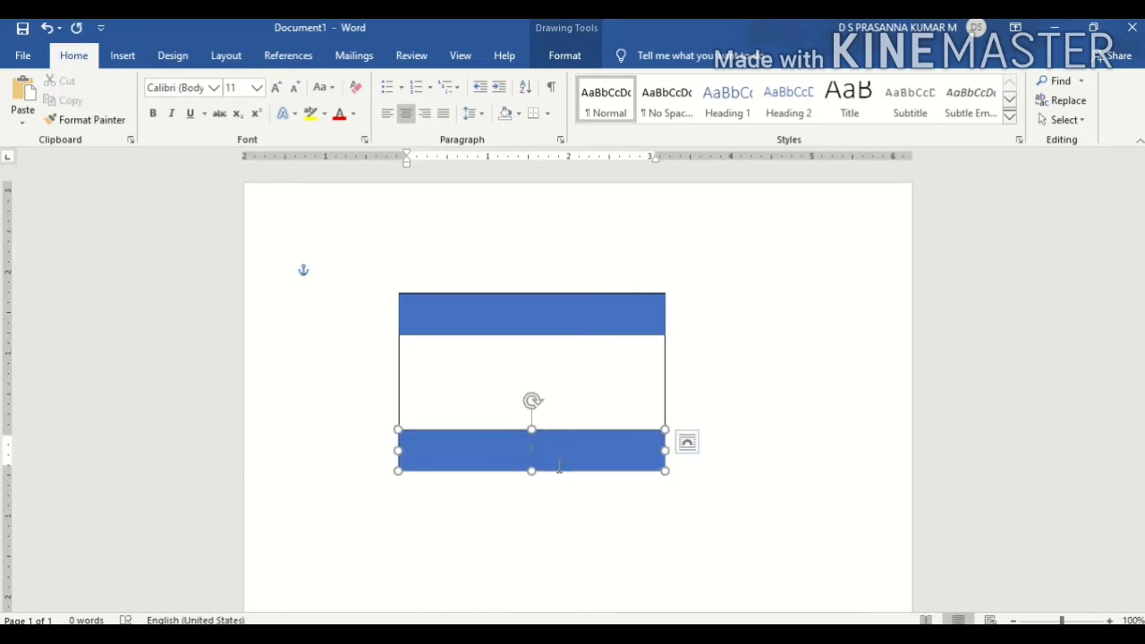
click(792, 402)
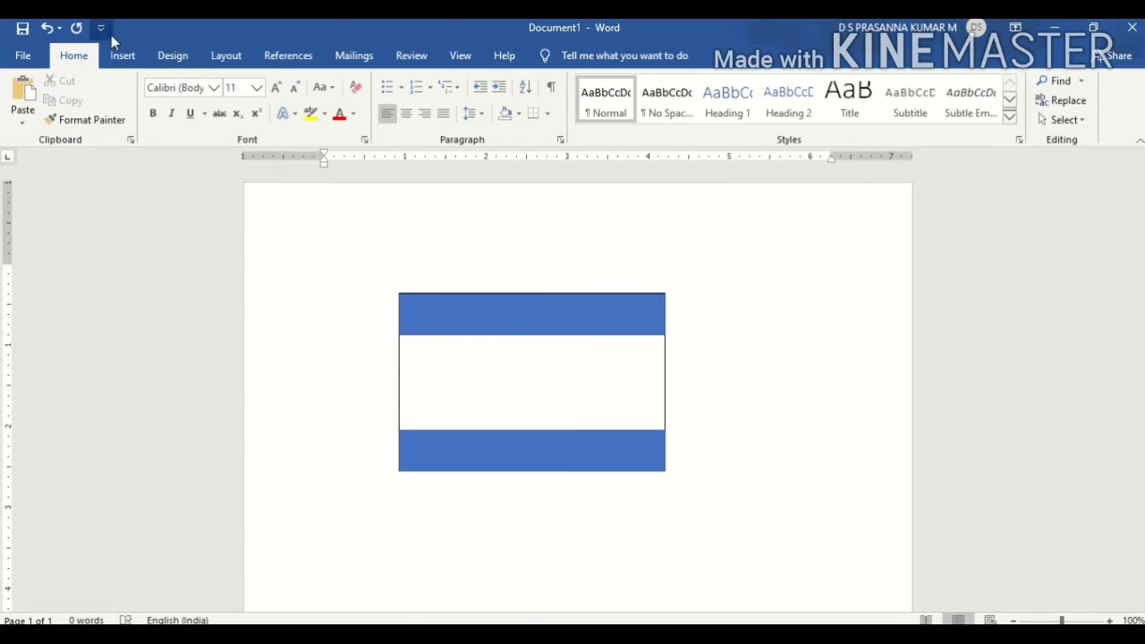
Draw a small rectangle at the left of the white area between the bands, about 0.82 in wide and extended to about 0.97 in high.
click(123, 58)
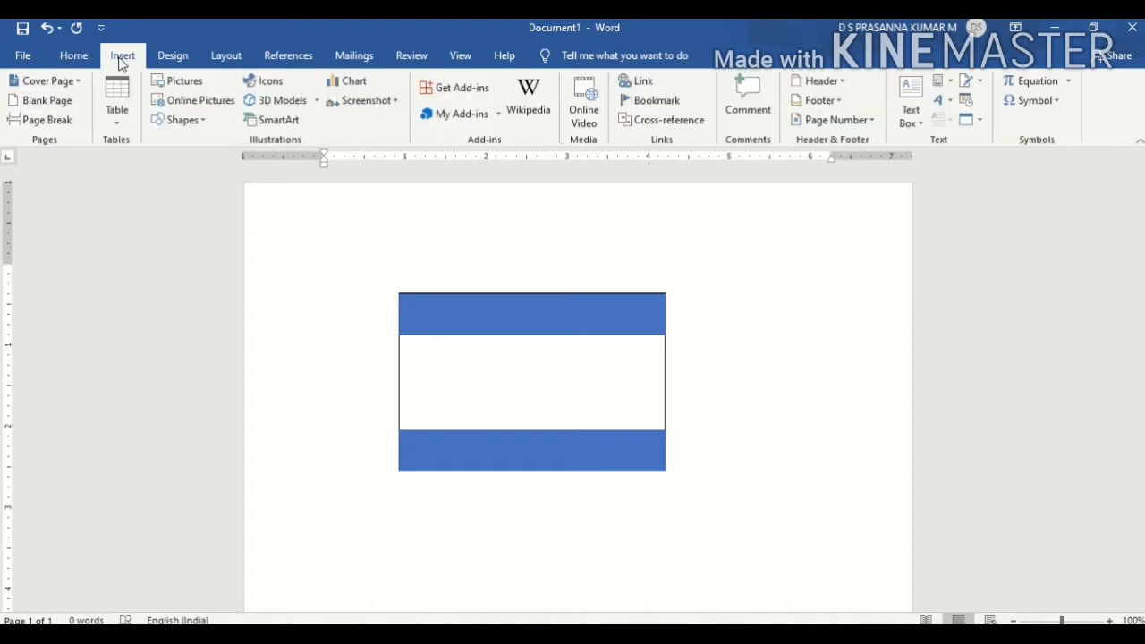
click(179, 122)
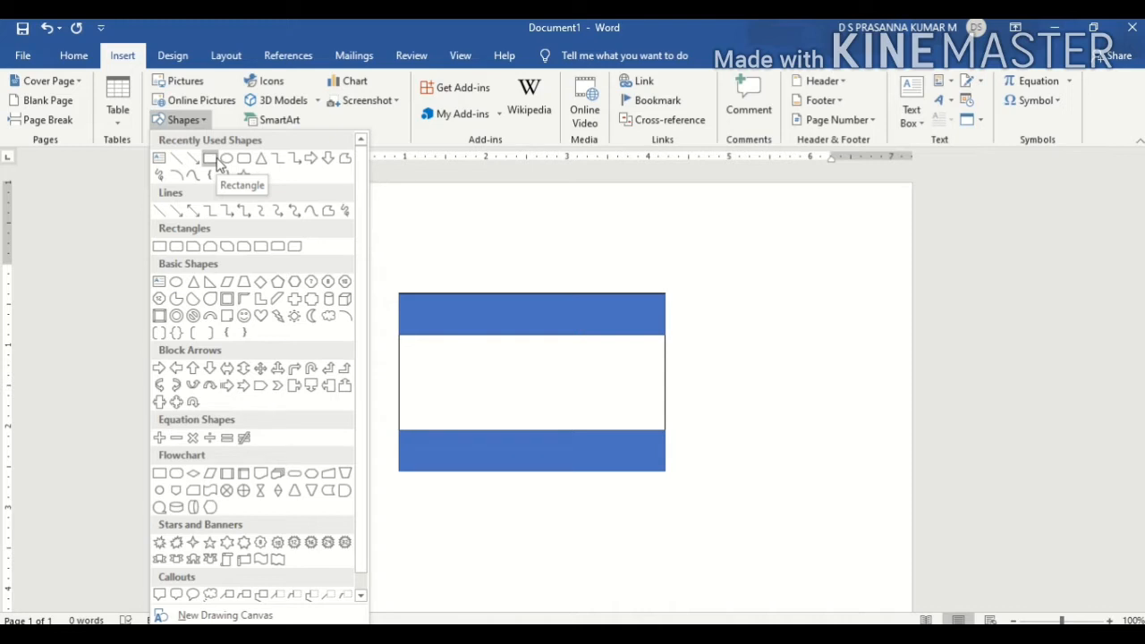
click(209, 158)
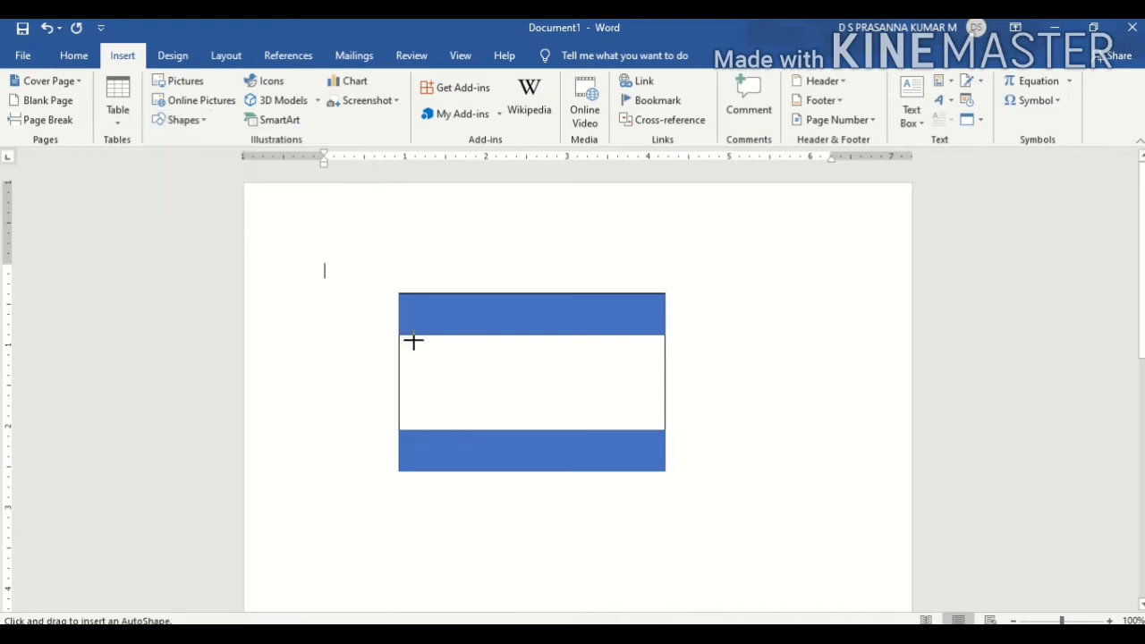
drag(411, 361, 479, 424)
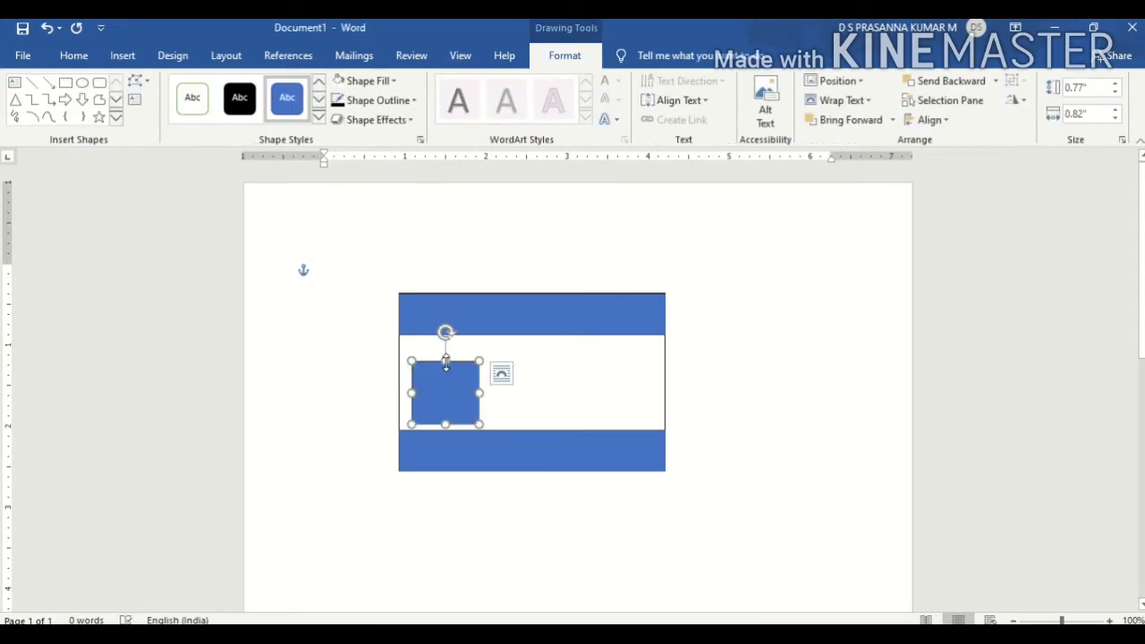
drag(446, 362, 445, 345)
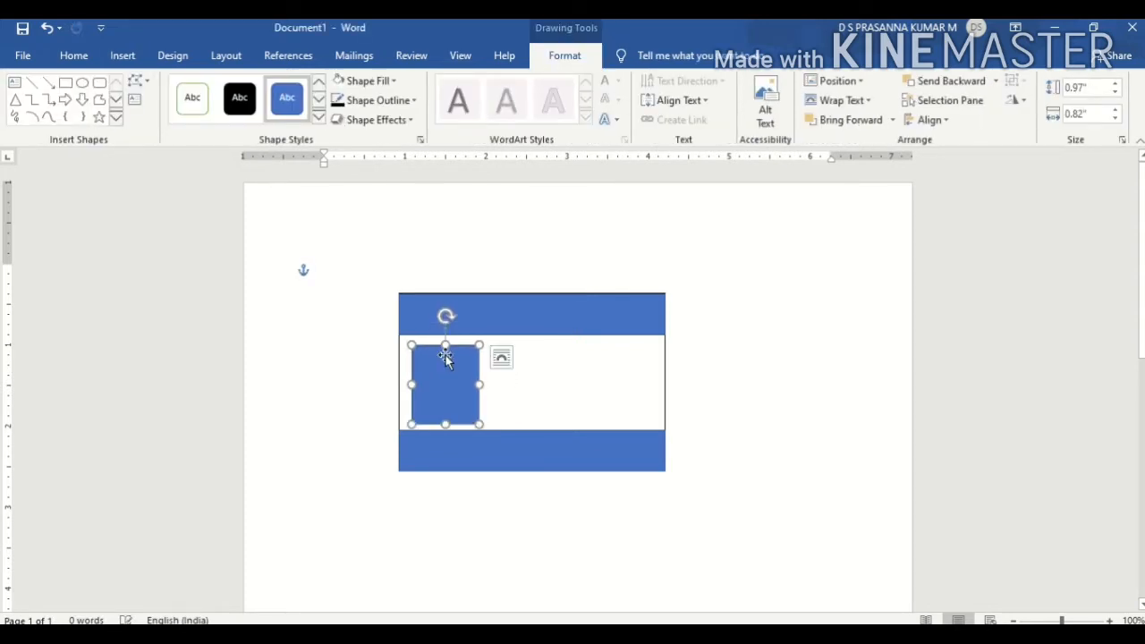
Nudge the small rectangle slightly left and up to even out its margins between the two blue bands.
key(Left)
key(Left)
key(Left)
key(Left)
key(Left)
key(Left)
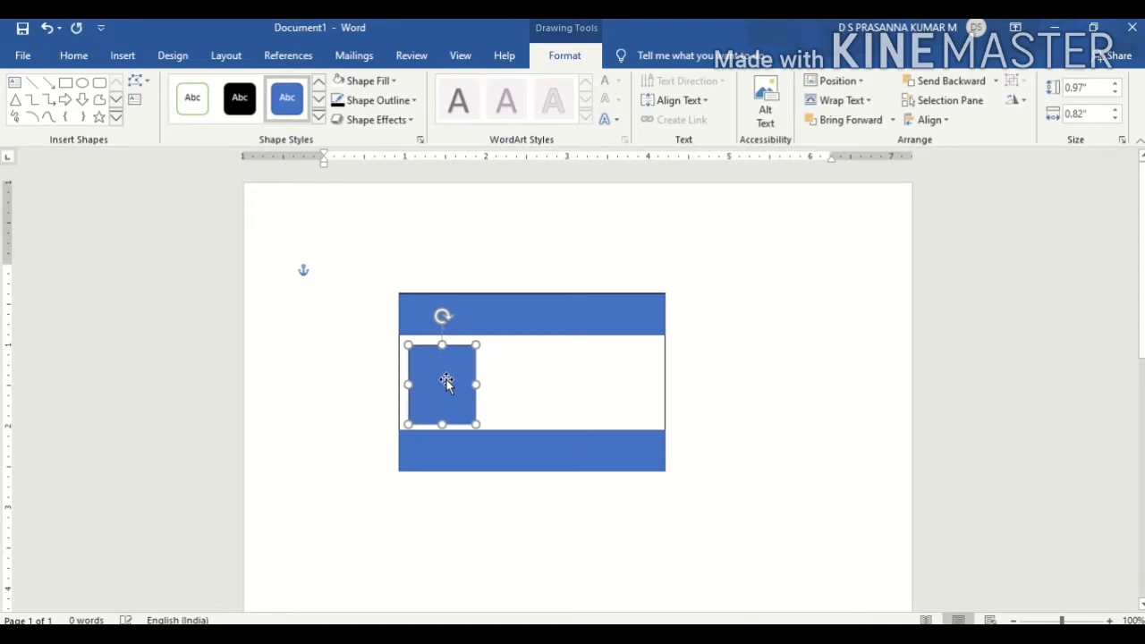
key(Up)
key(Up)
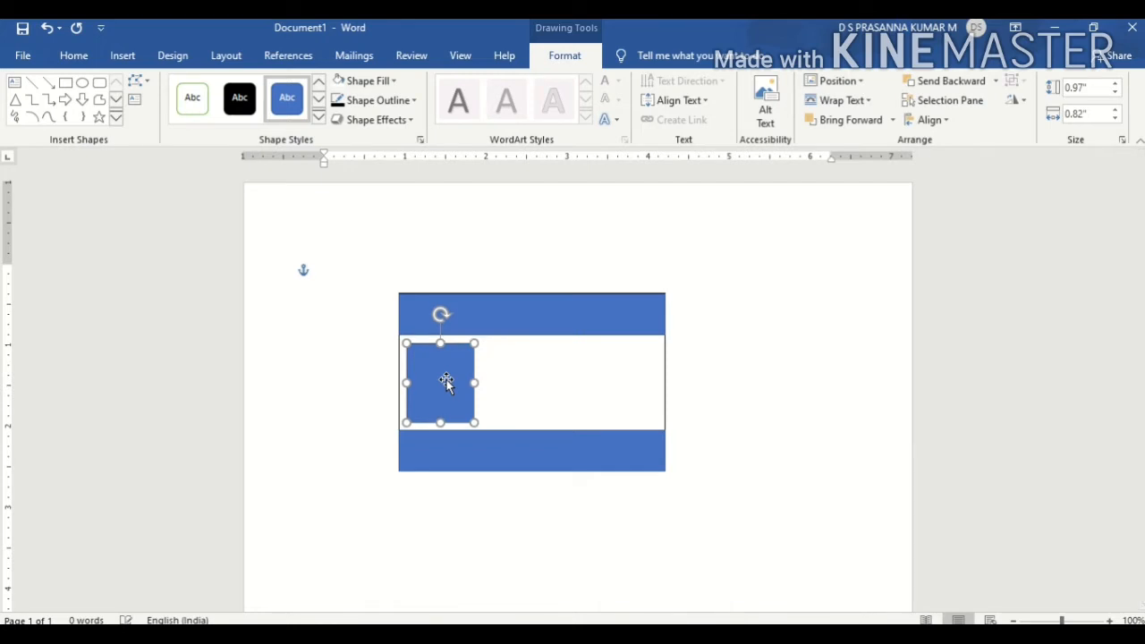
Draw a rectangle about 2.19 in wide and 0.95 in high in the white area beside the small blue box.
click(446, 381)
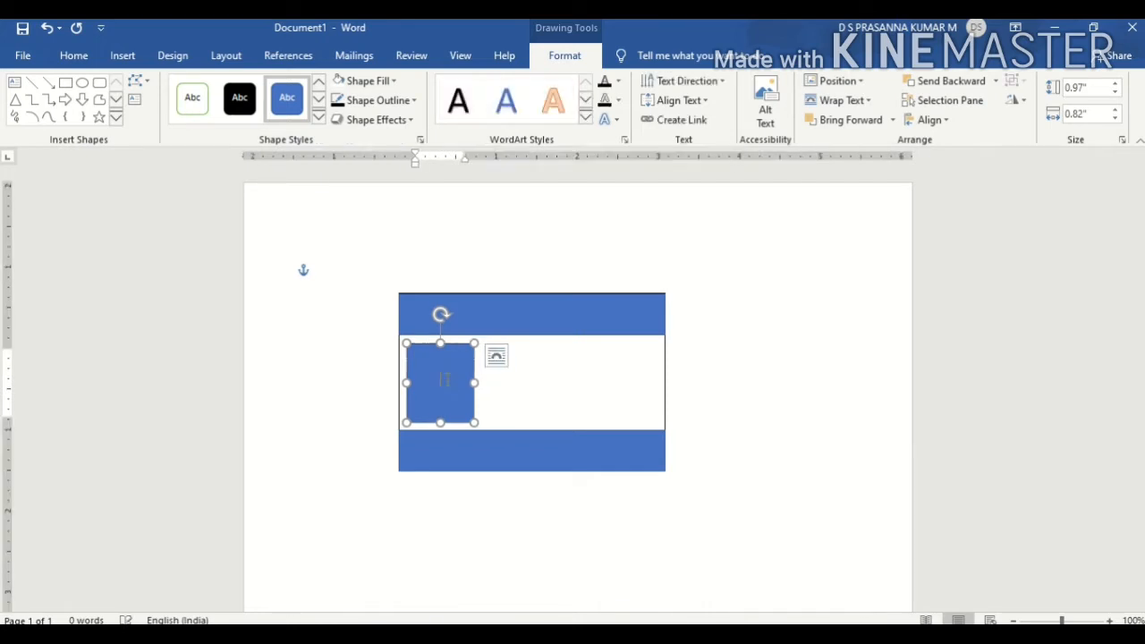
click(559, 375)
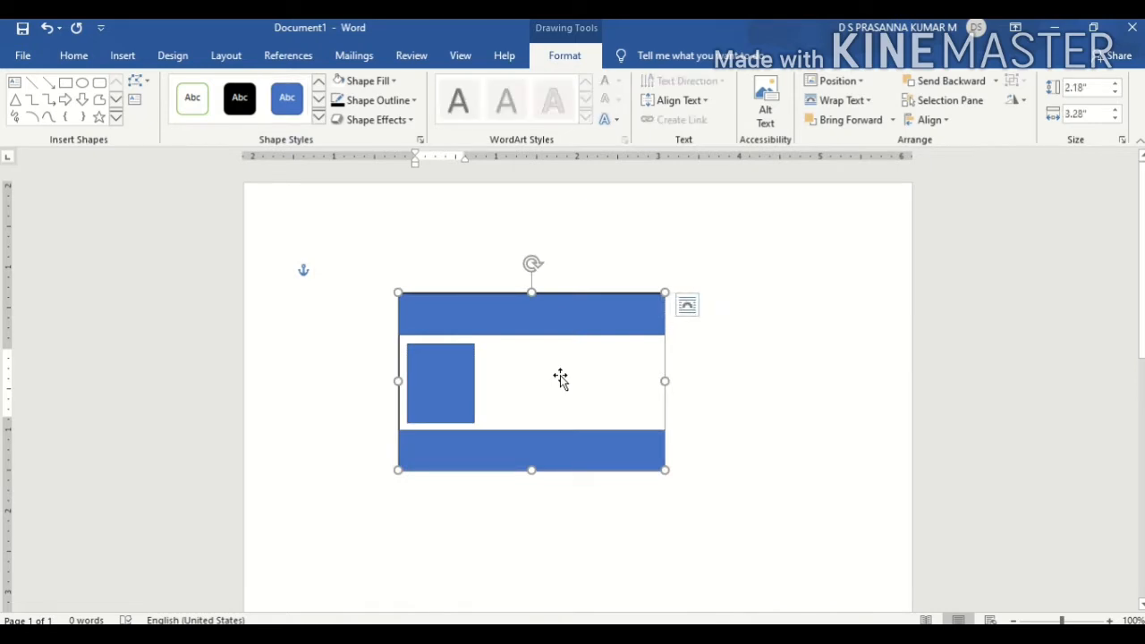
click(120, 59)
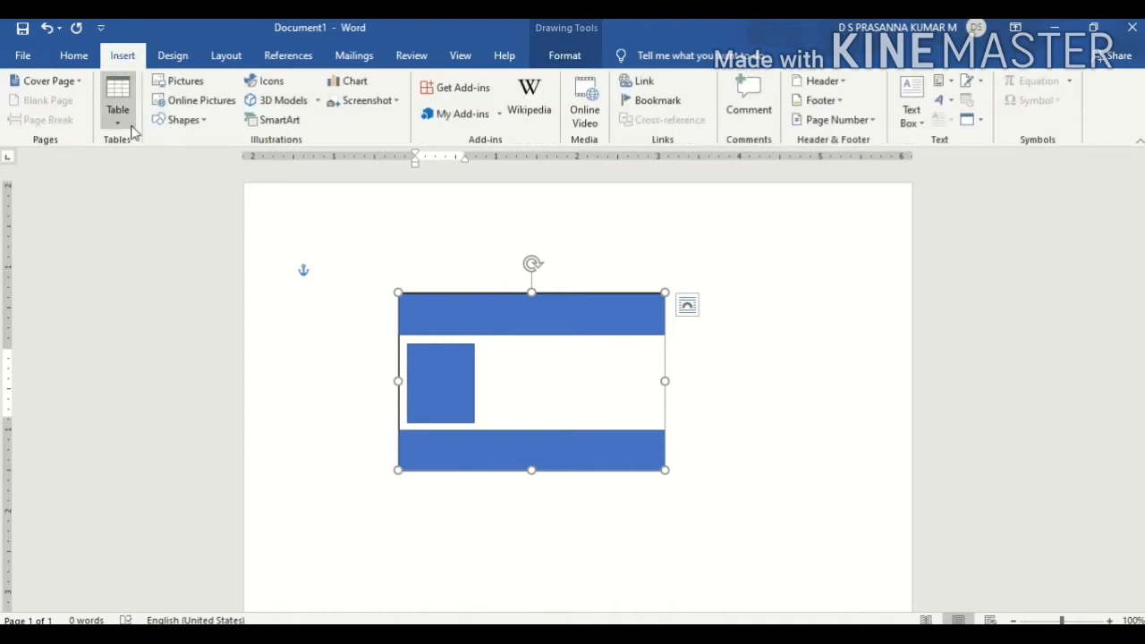
click(206, 127)
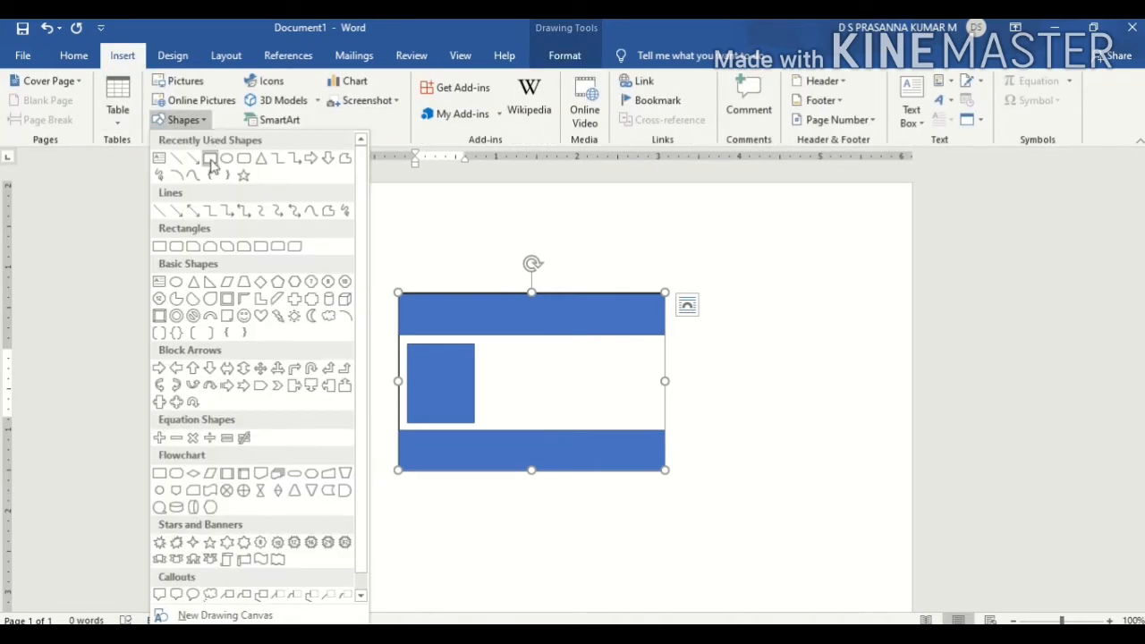
click(211, 159)
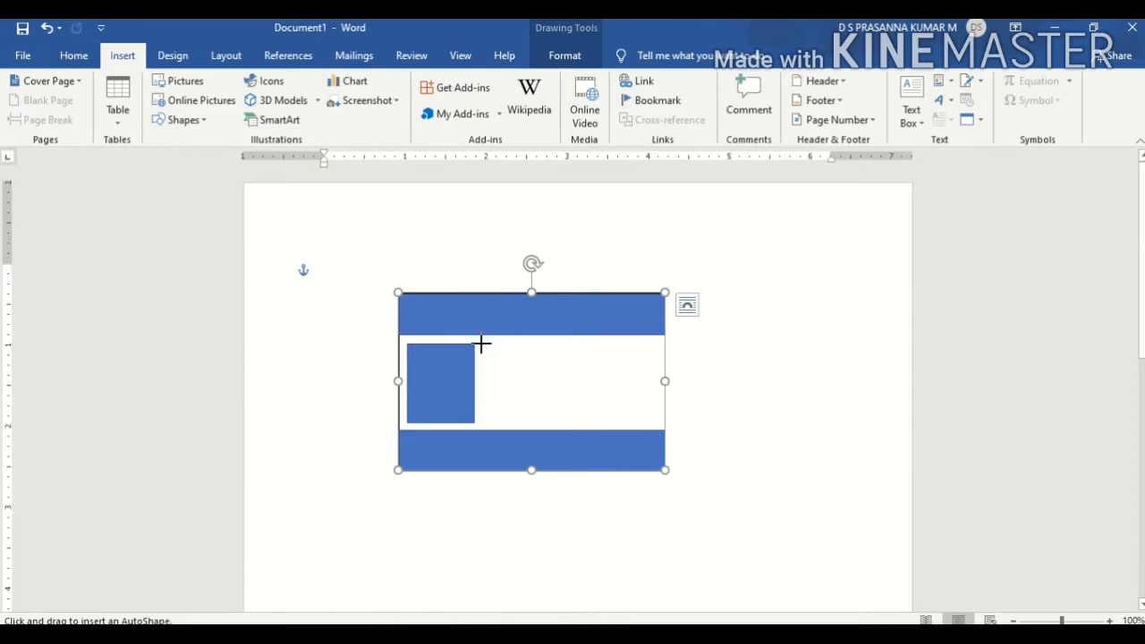
mouse_move(481, 345)
mouse_down()
mouse_move(593, 409)
mouse_move(659, 422)
mouse_up()
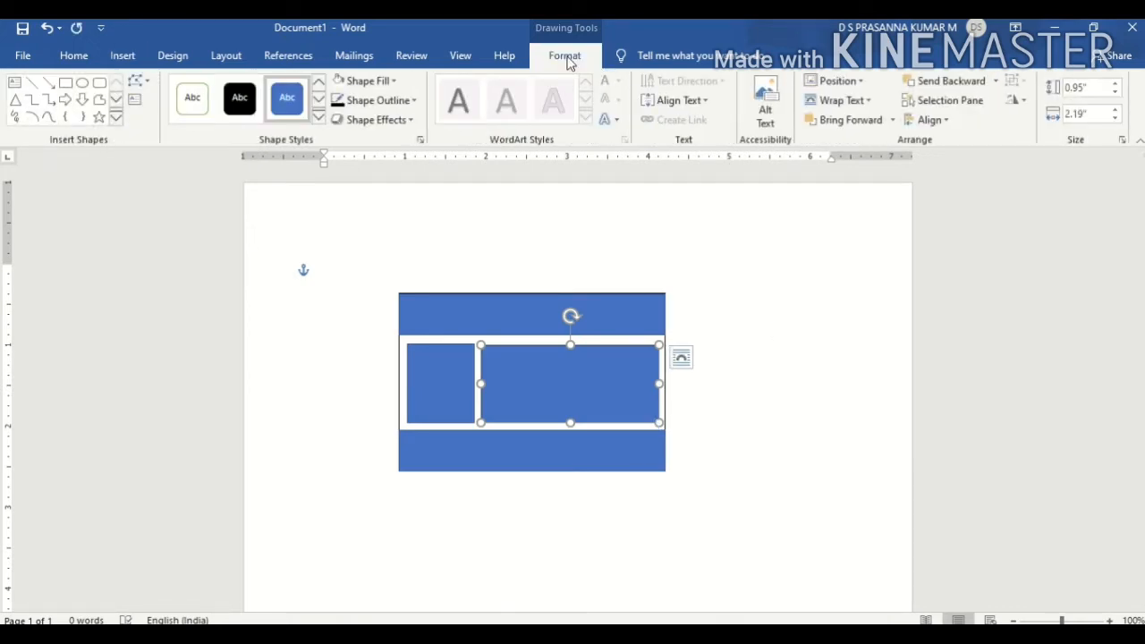
Fill the new rectangle beside the small box with white and remove its outline.
click(390, 82)
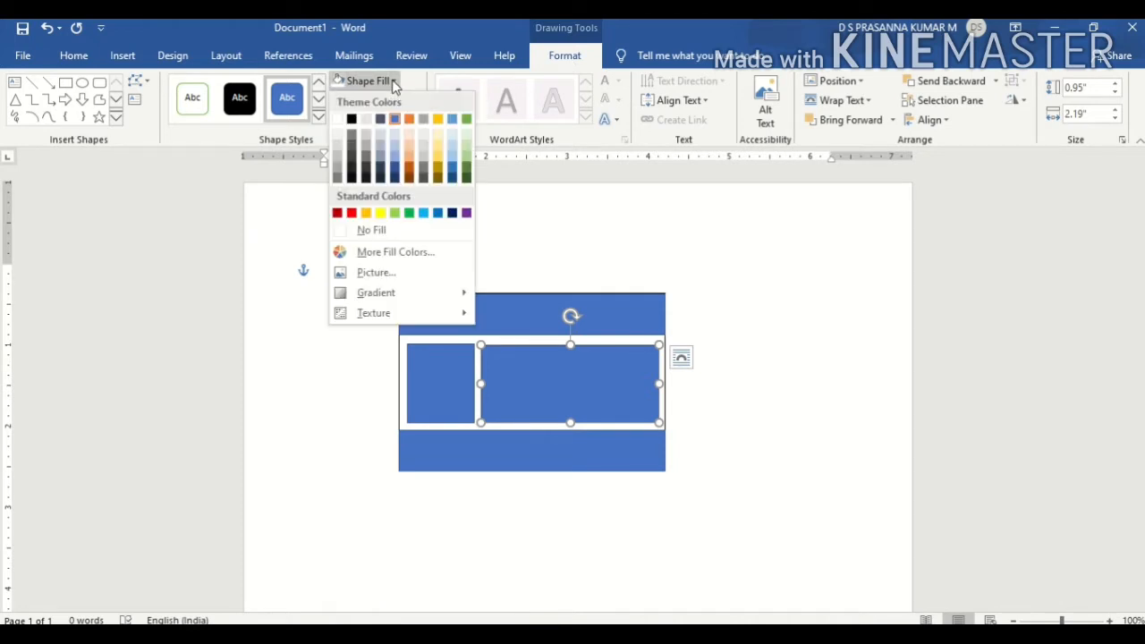
click(337, 119)
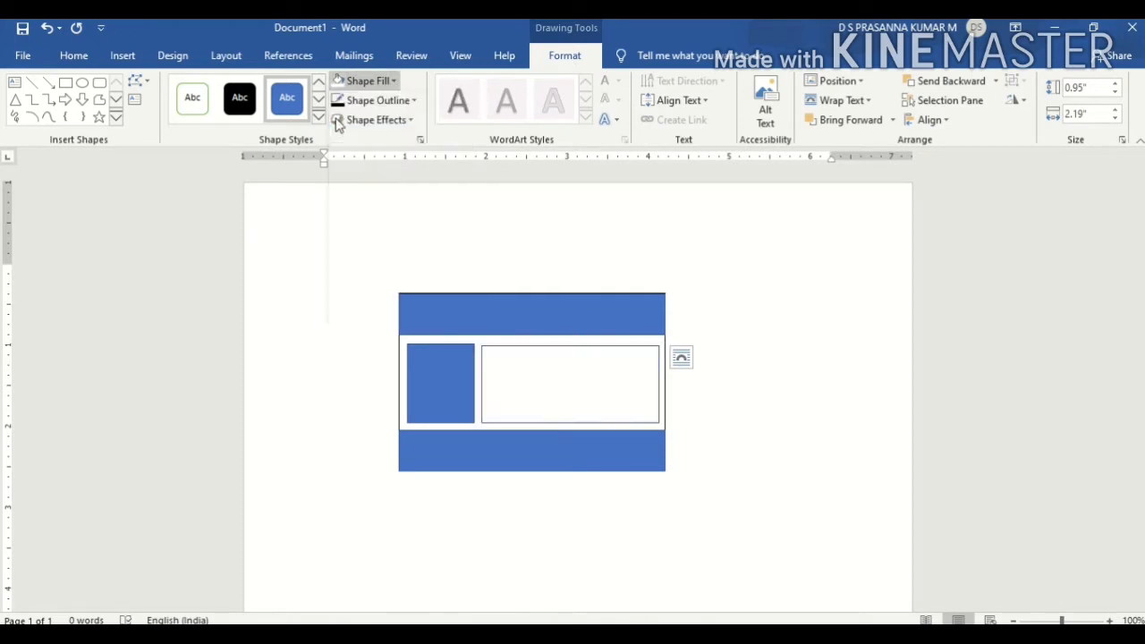
click(405, 102)
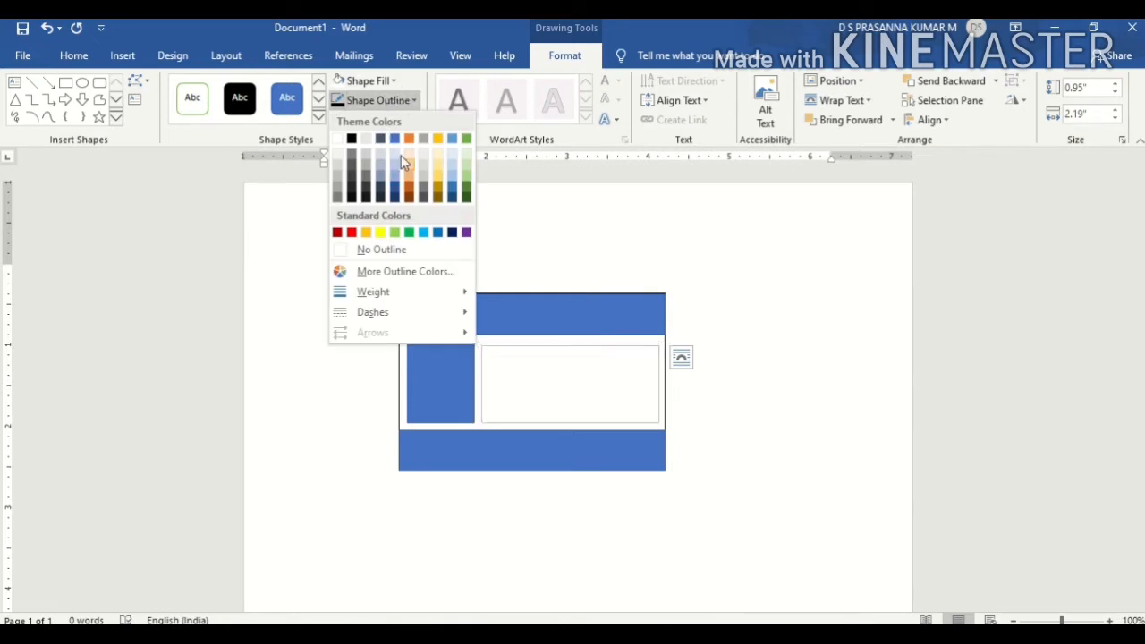
click(389, 254)
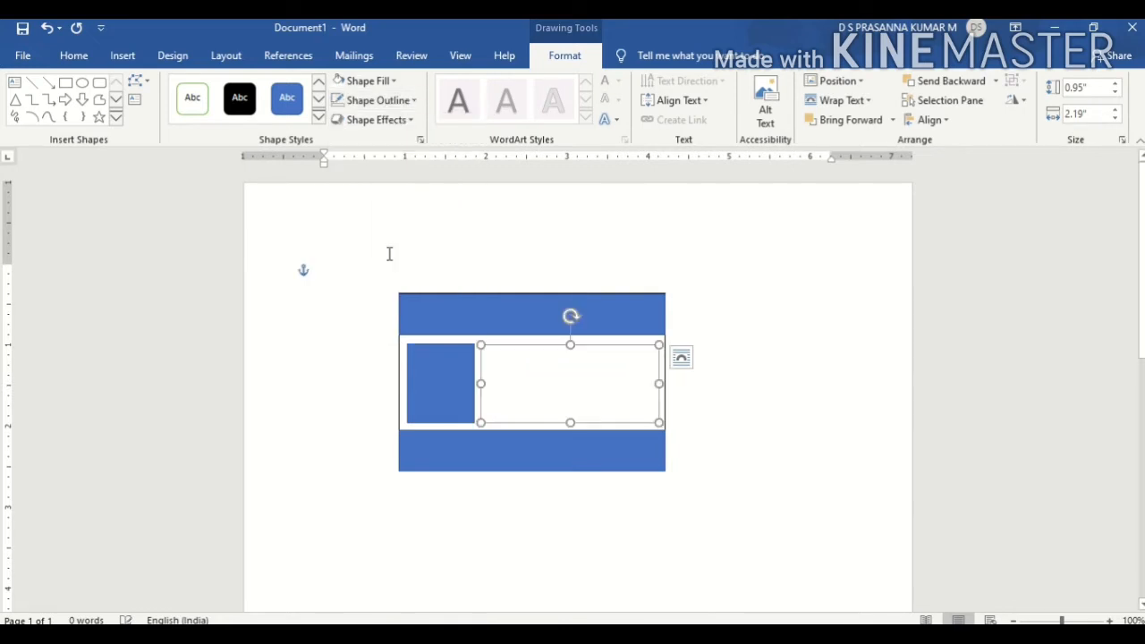
Enable text entry in the borderless white rectangle and align its text vertically to Top.
right_click(521, 368)
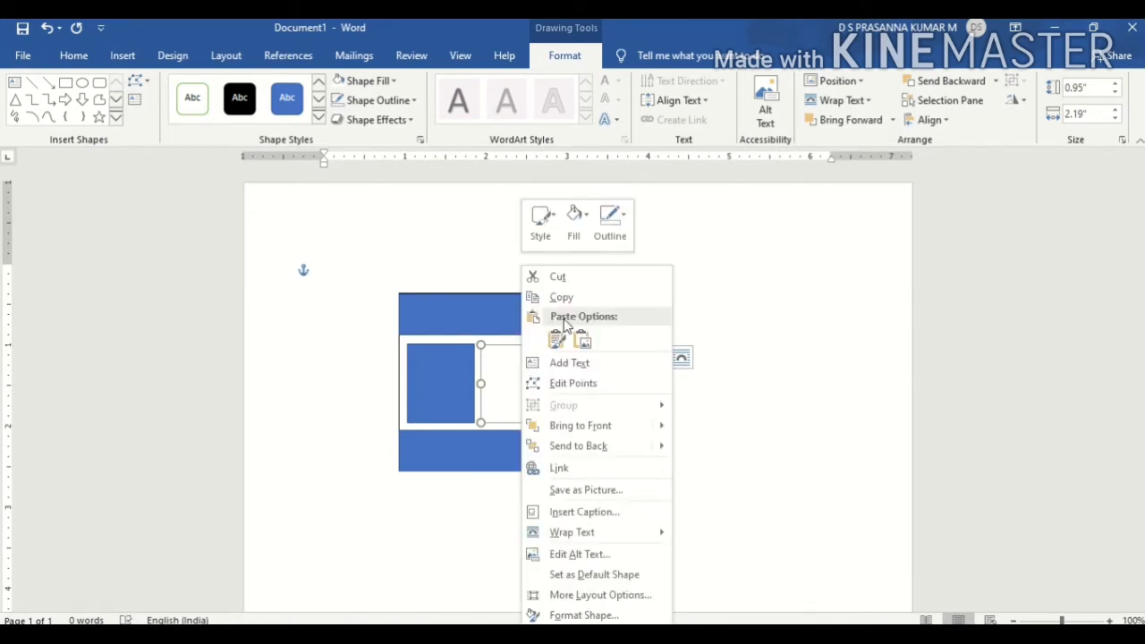
click(583, 366)
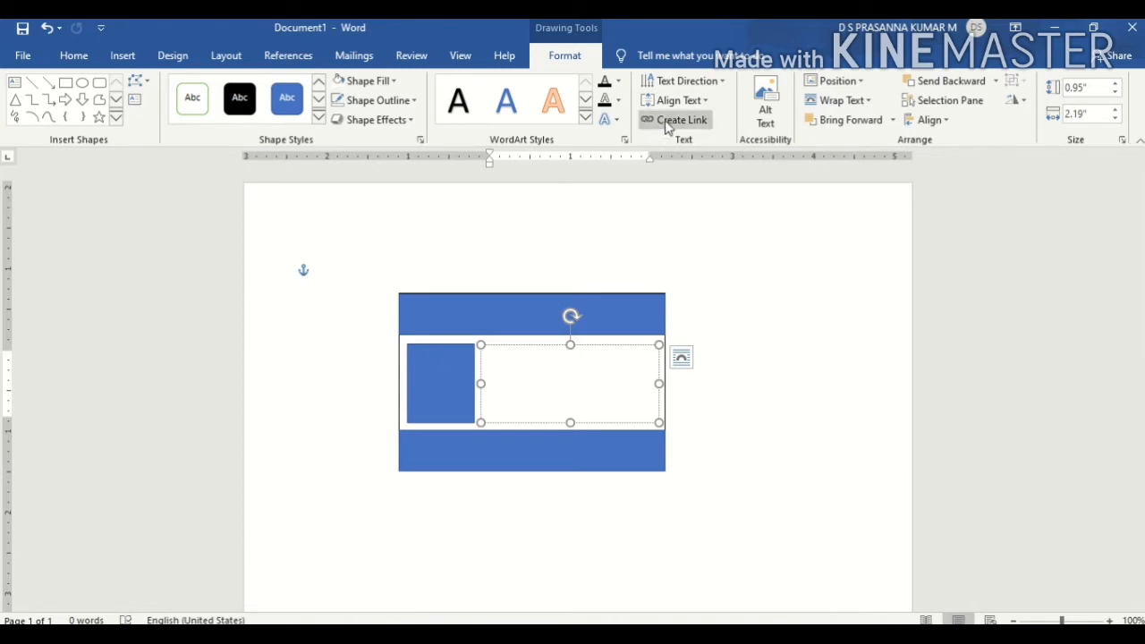
click(697, 101)
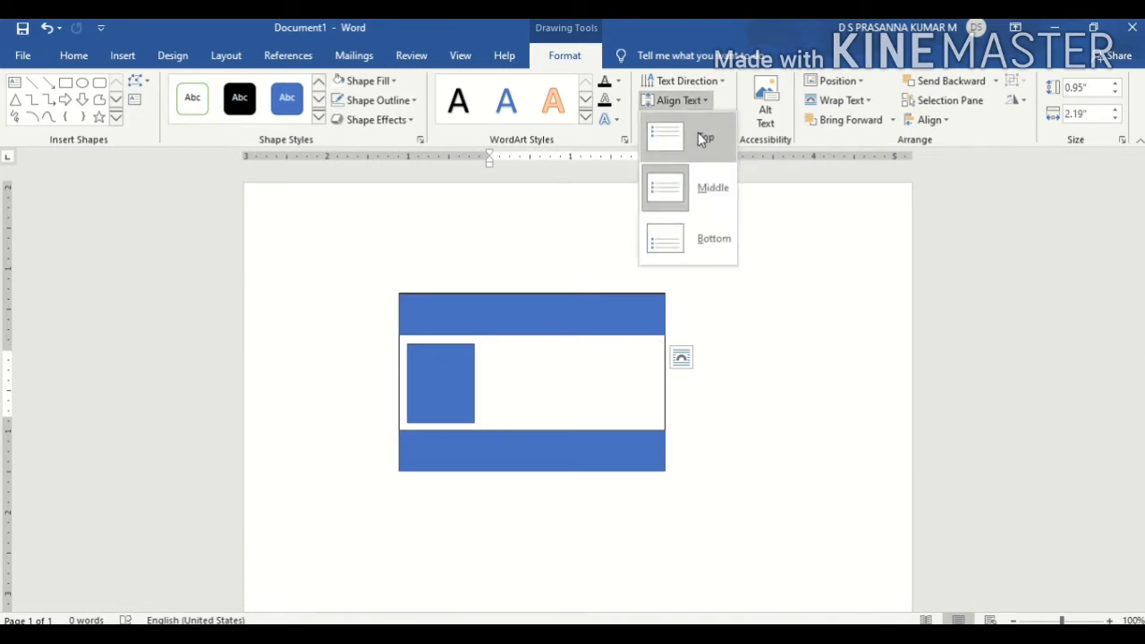
click(702, 135)
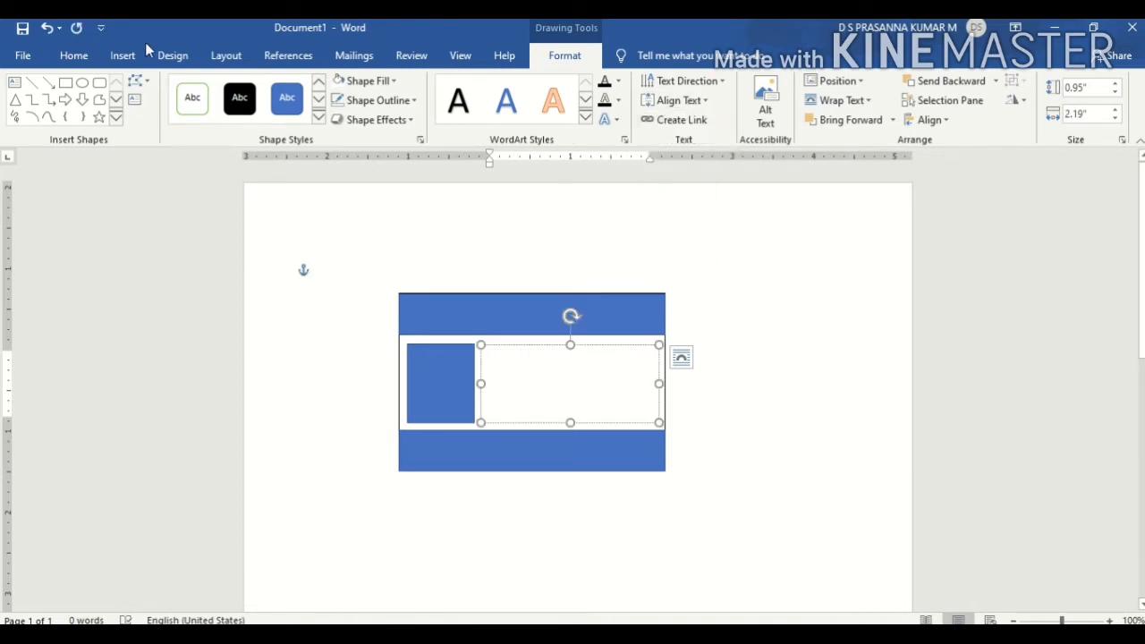
Try Middle vertical alignment for the white rectangle's text and return it to Top.
click(686, 102)
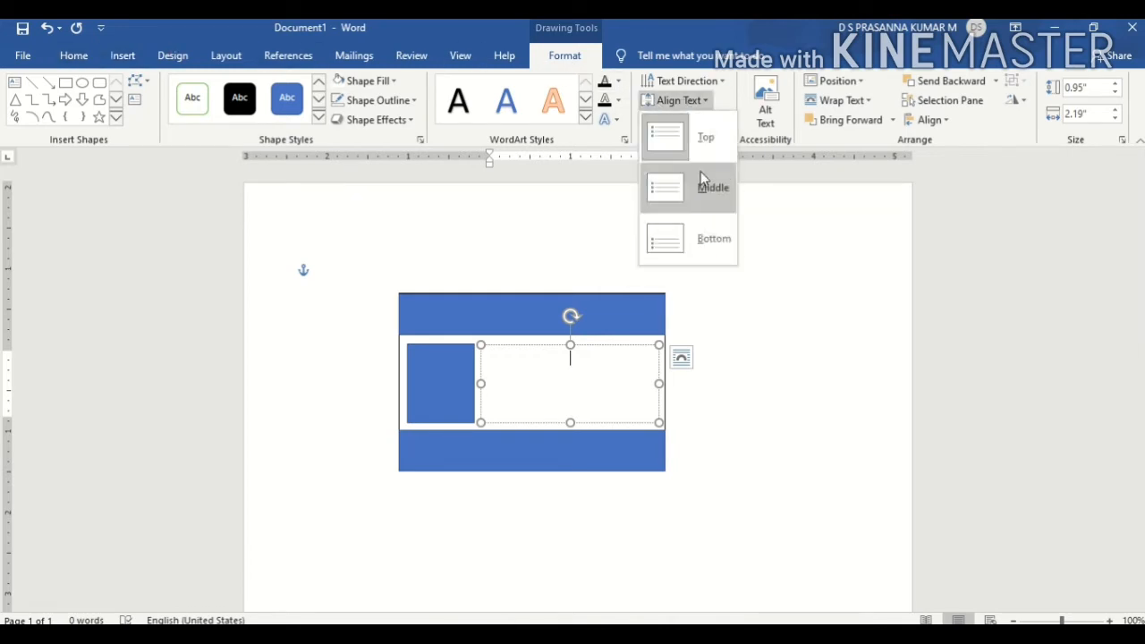
click(704, 202)
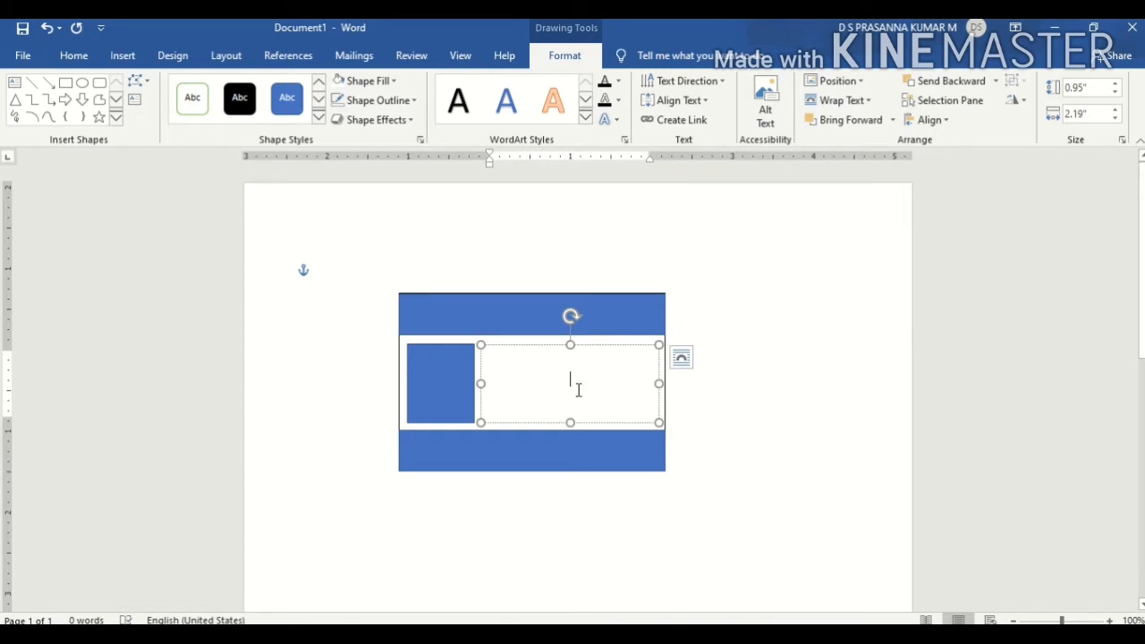
click(692, 101)
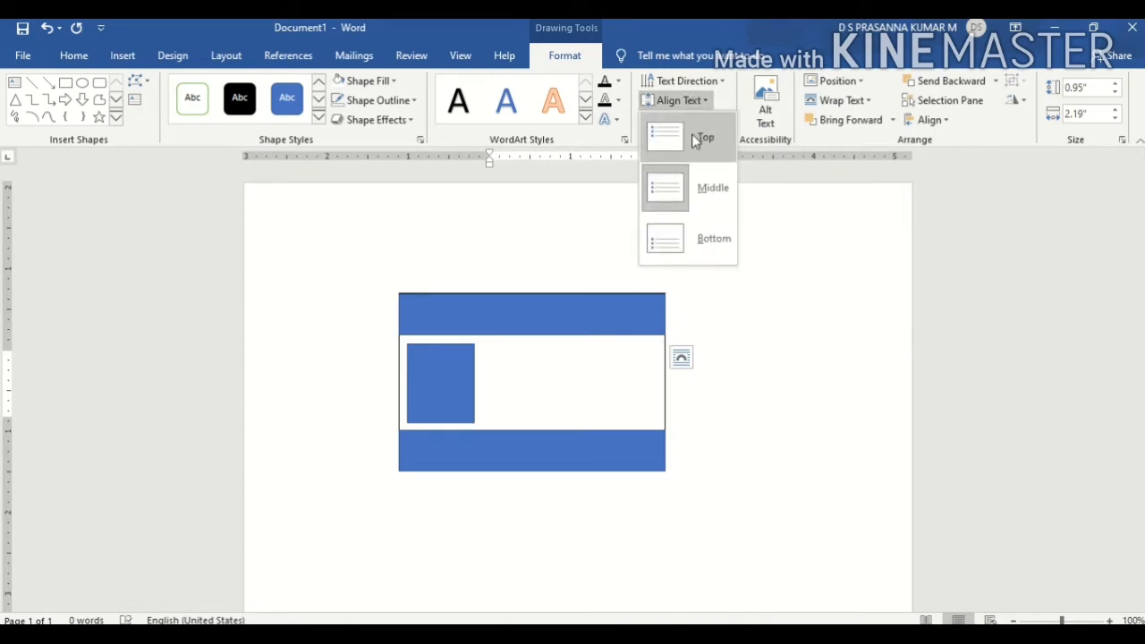
click(695, 138)
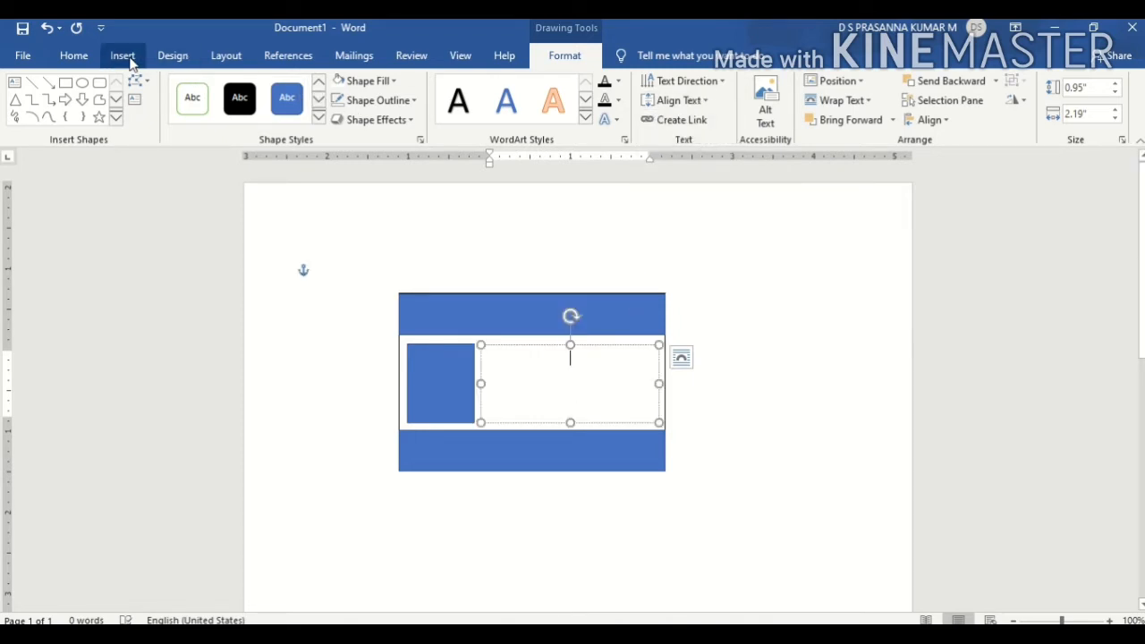
Left-align the paragraph inside the white rectangle.
click(78, 63)
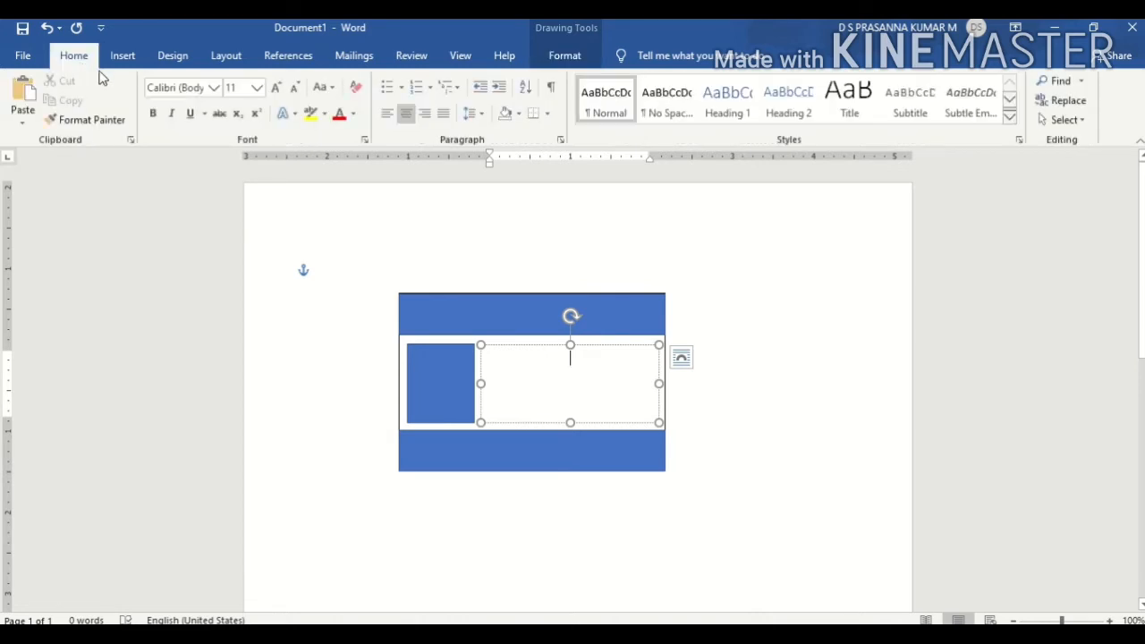
click(388, 115)
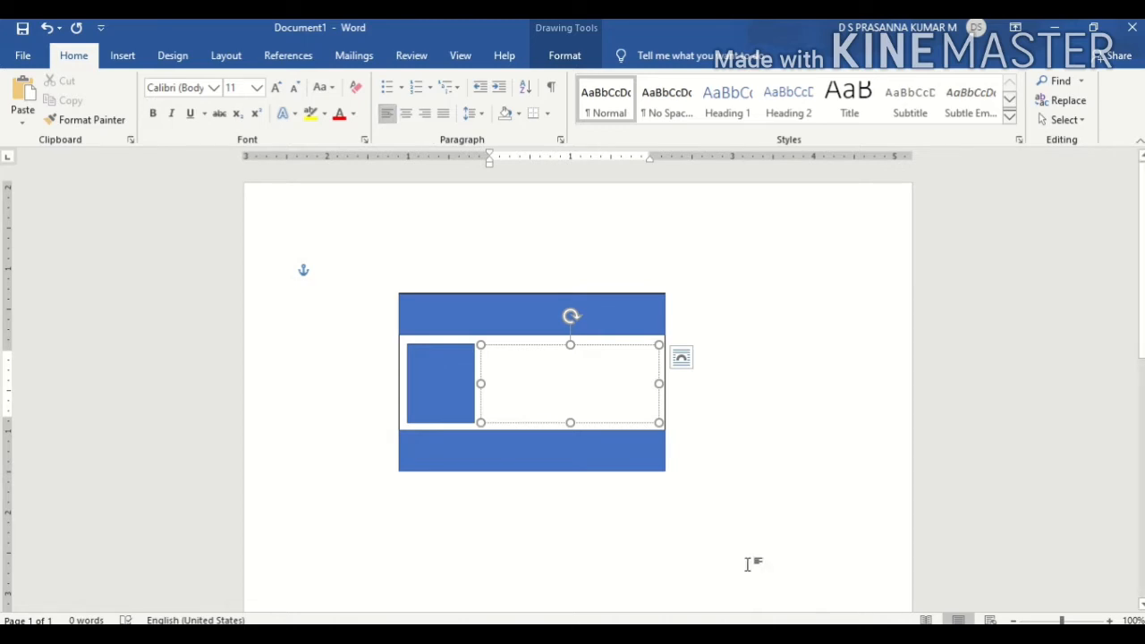
Try the Automatic font colour with a few trial letters in the white rectangle and erase them.
text(N)
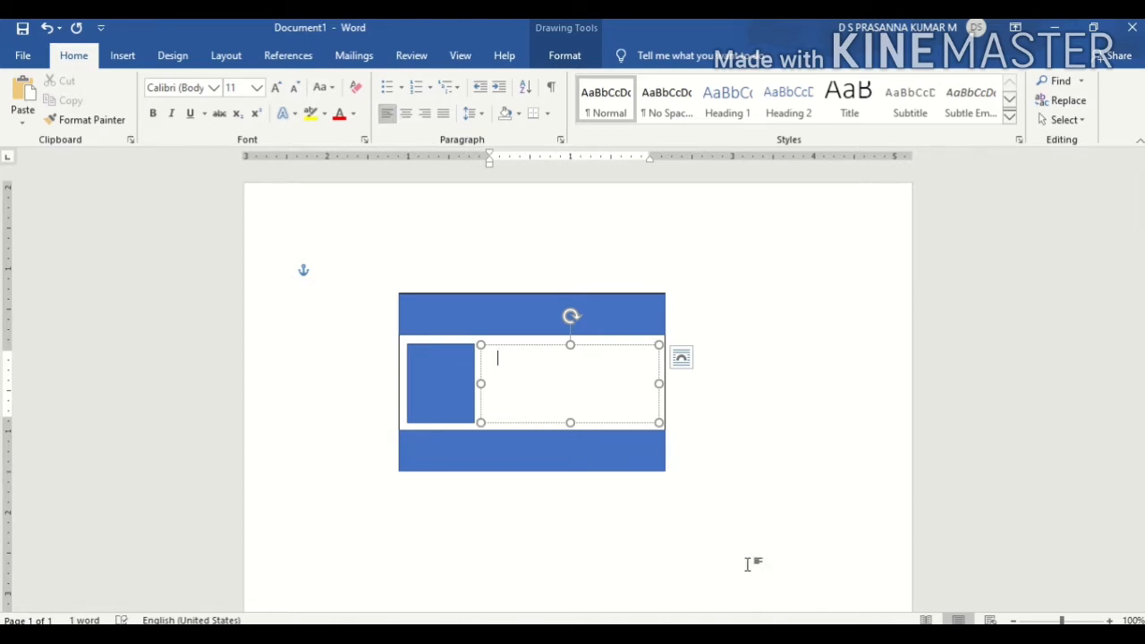
key(BackSpace)
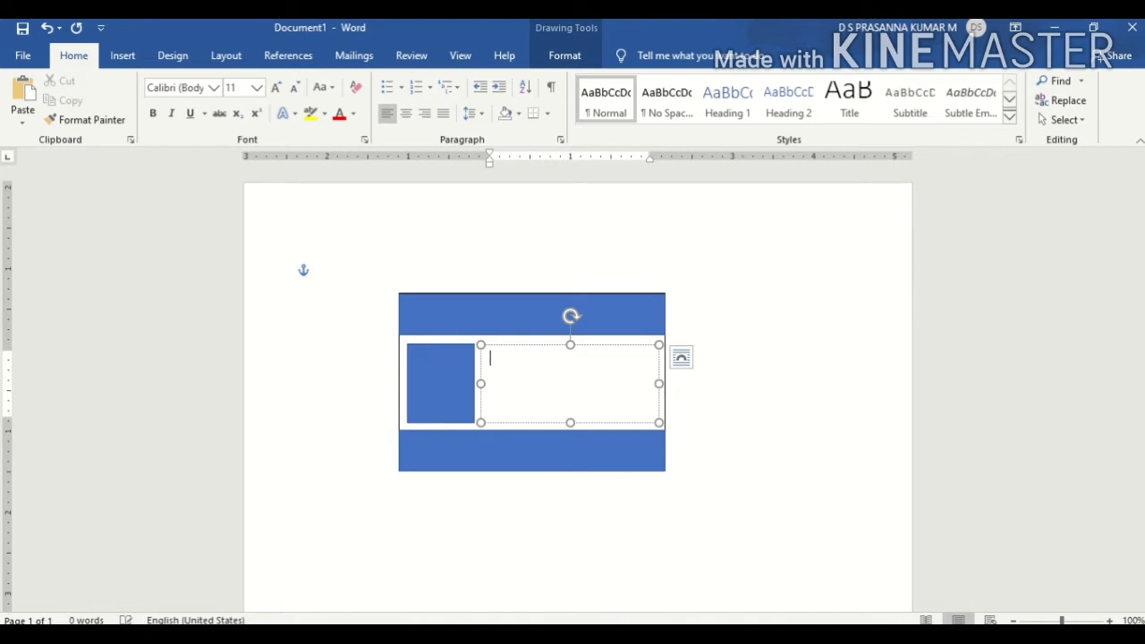
click(353, 113)
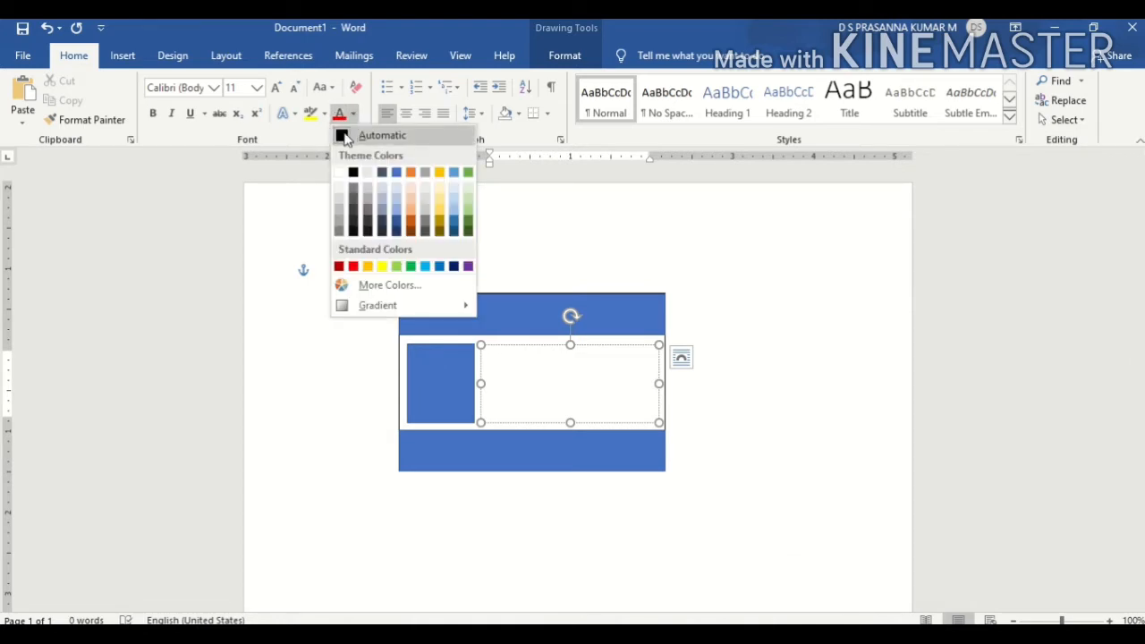
click(344, 137)
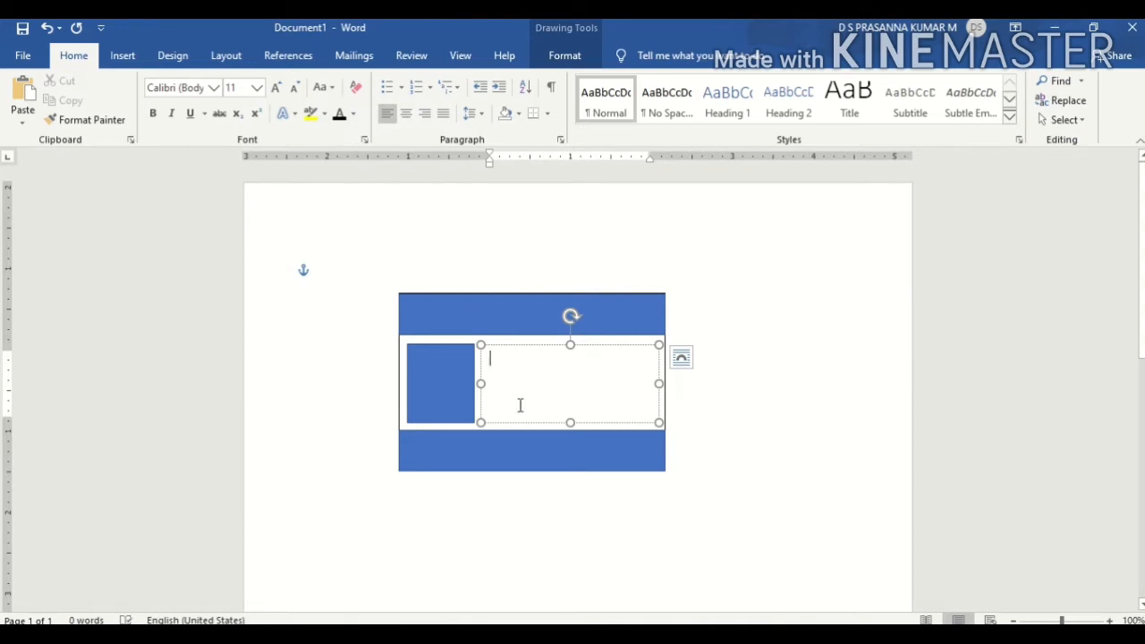
text(Na)
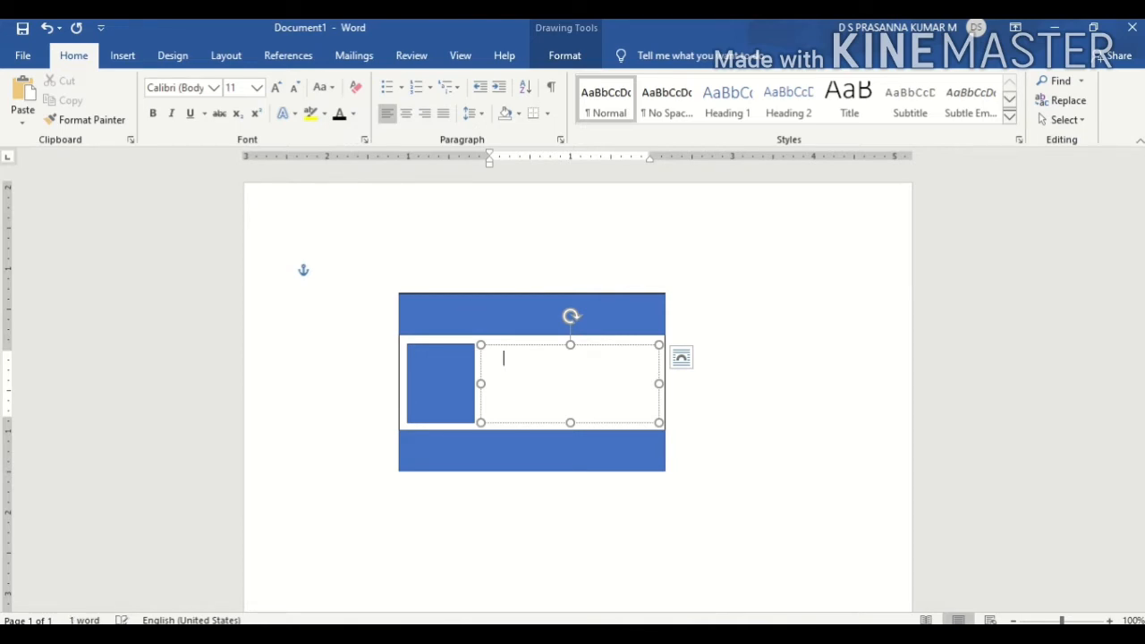
text(m)
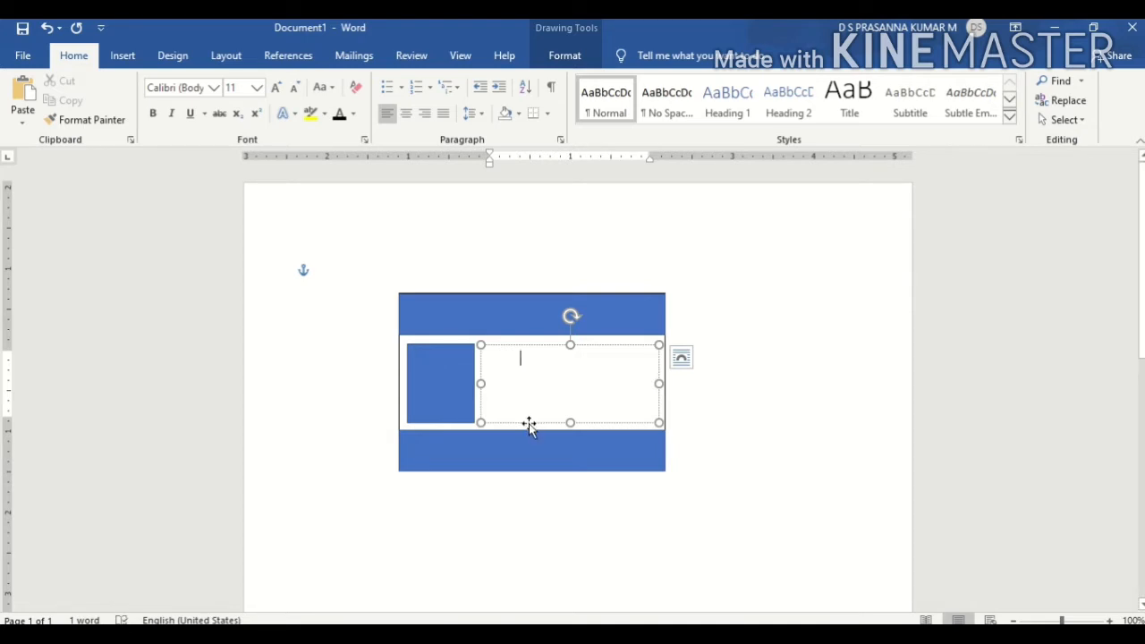
key(BackSpace)
key(BackSpace)
key(BackSpace)
key(BackSpace)
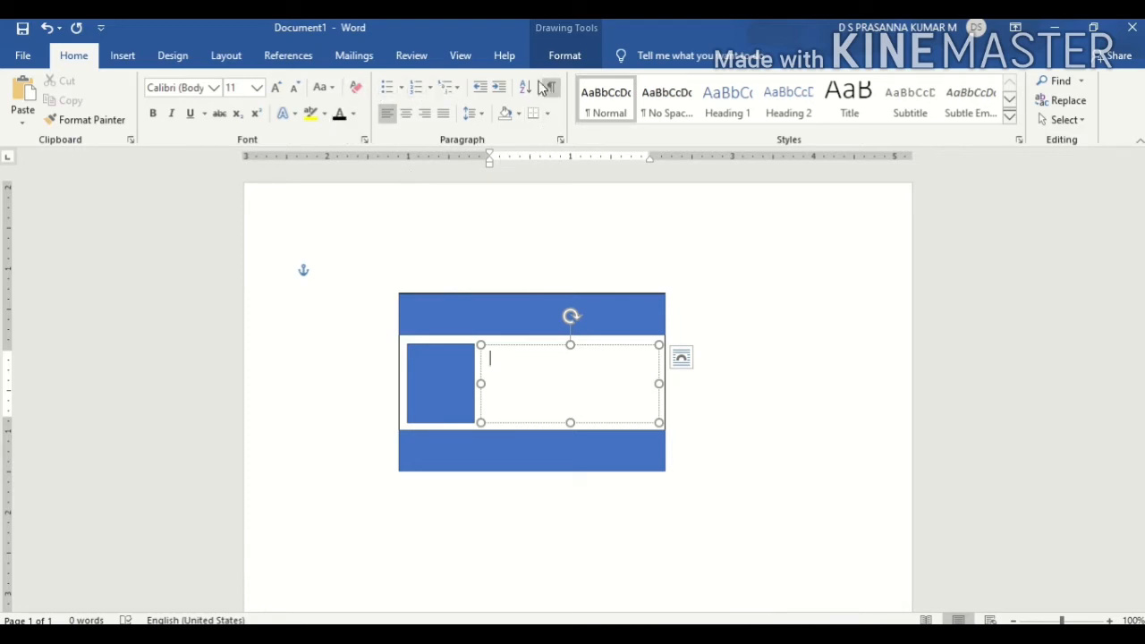
Set the font colour for the white rectangle's text to the standard dark blue.
click(561, 58)
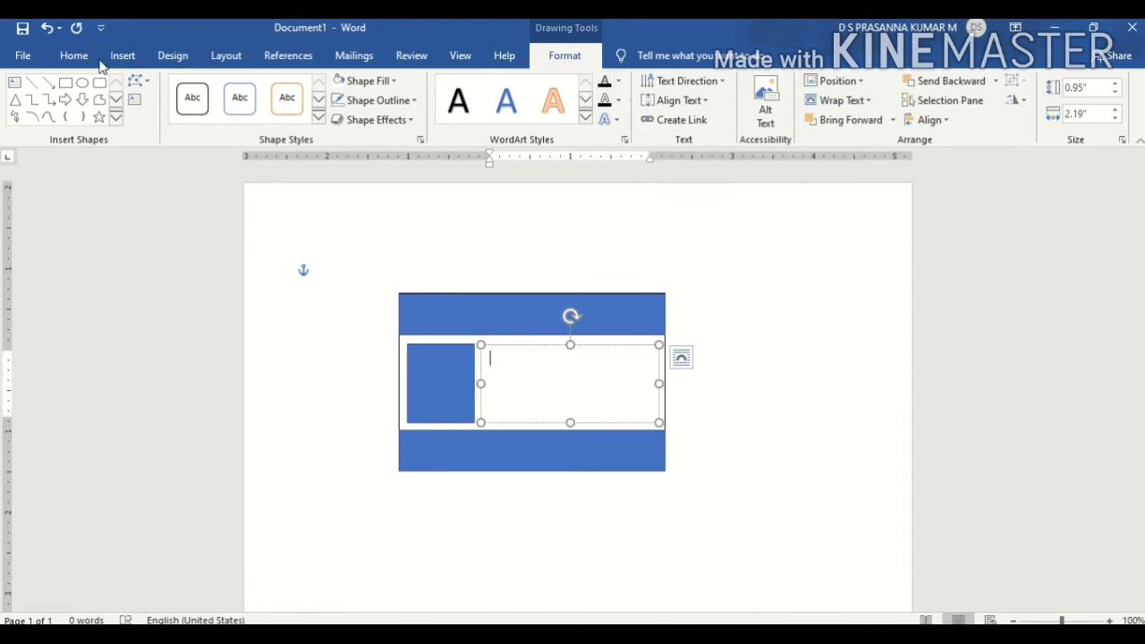
click(73, 56)
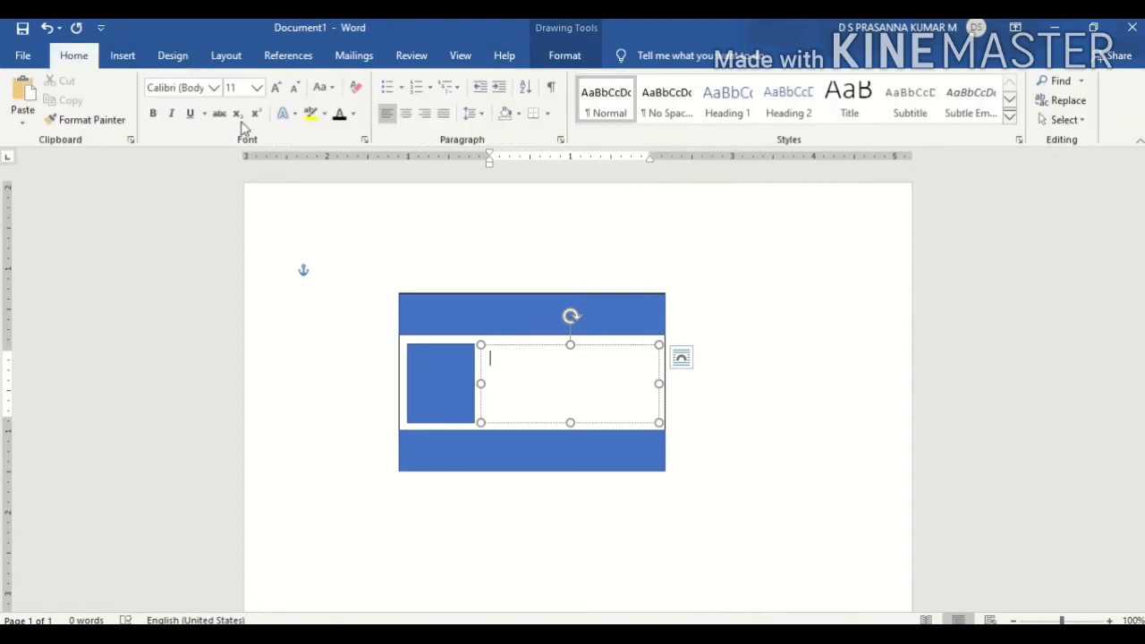
click(356, 113)
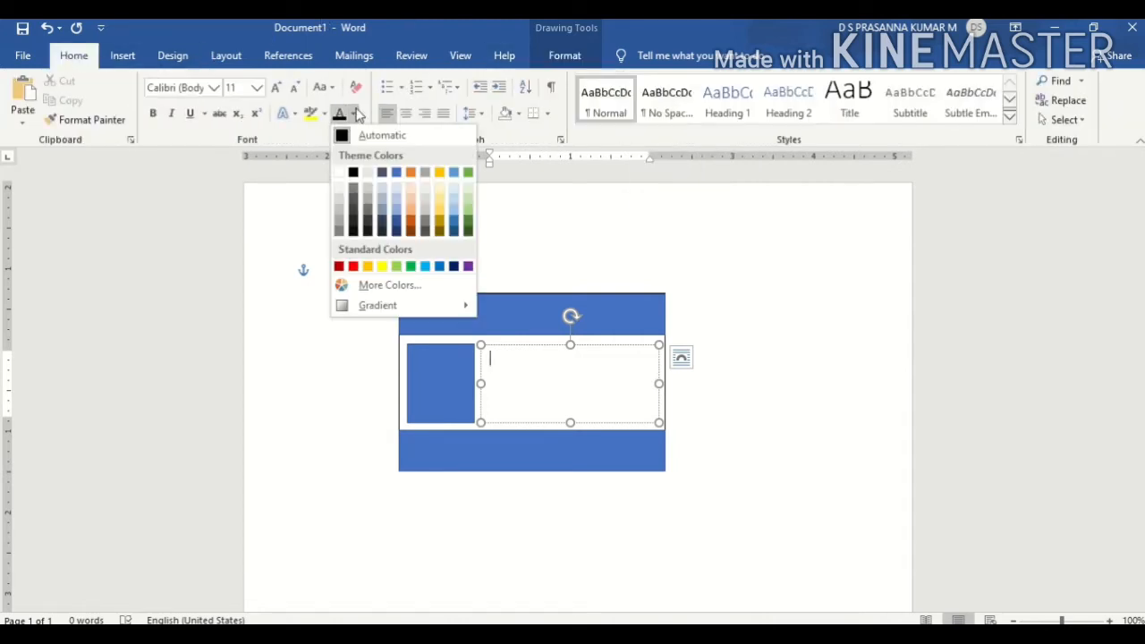
click(456, 268)
click(555, 396)
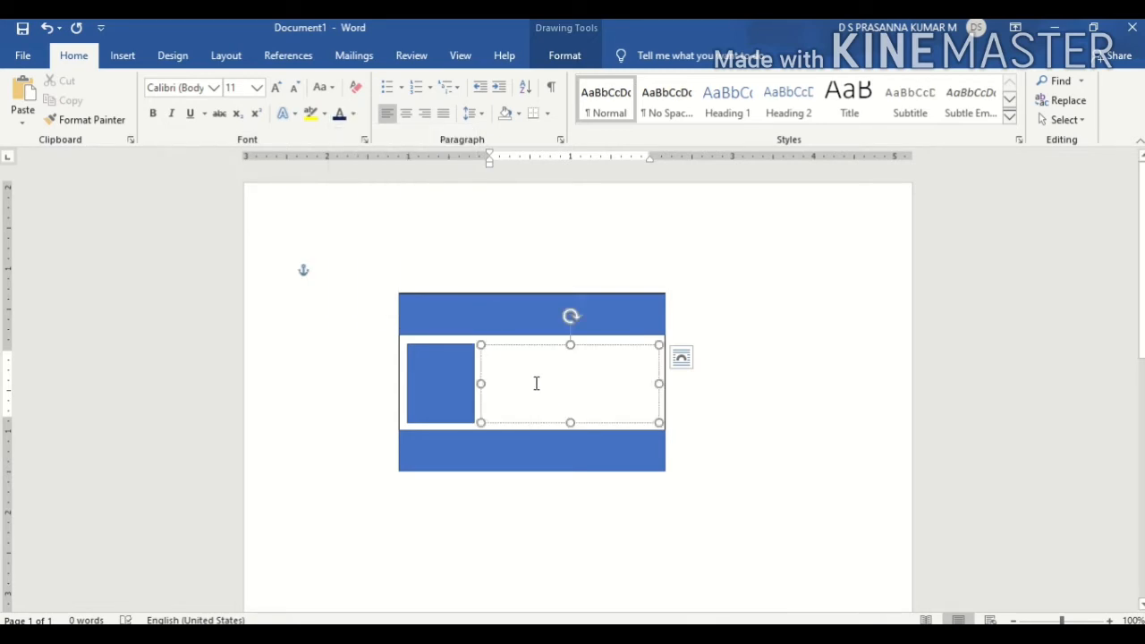
Enter the line "Name : All Today Tech" in the white rectangle and start a new line below it.
text(Name)
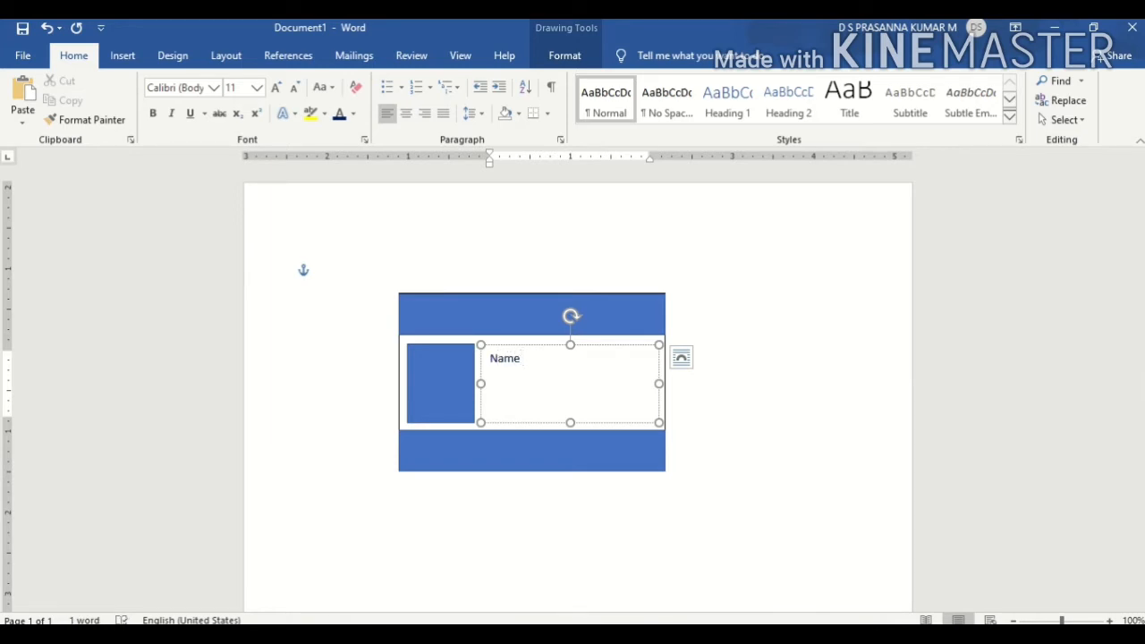
text(:)
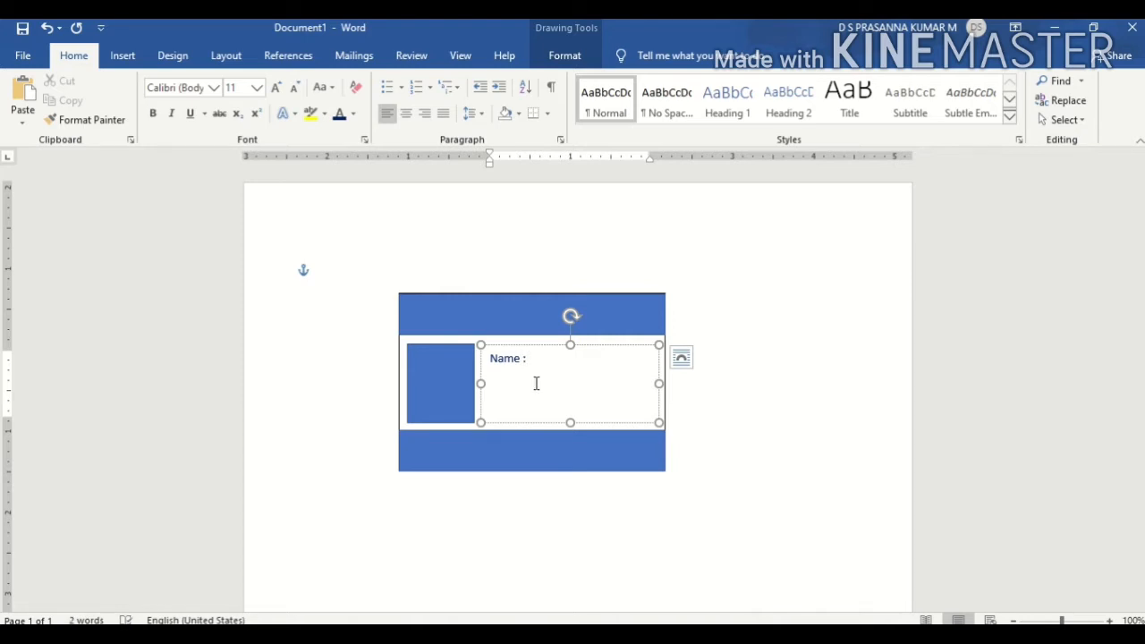
text( All Today Tech)
key(Return)
Enter the lines "Roll.No : 03", "Class : 10th" and "Section : C" below the name line in the white rectangle.
text(Roll.)
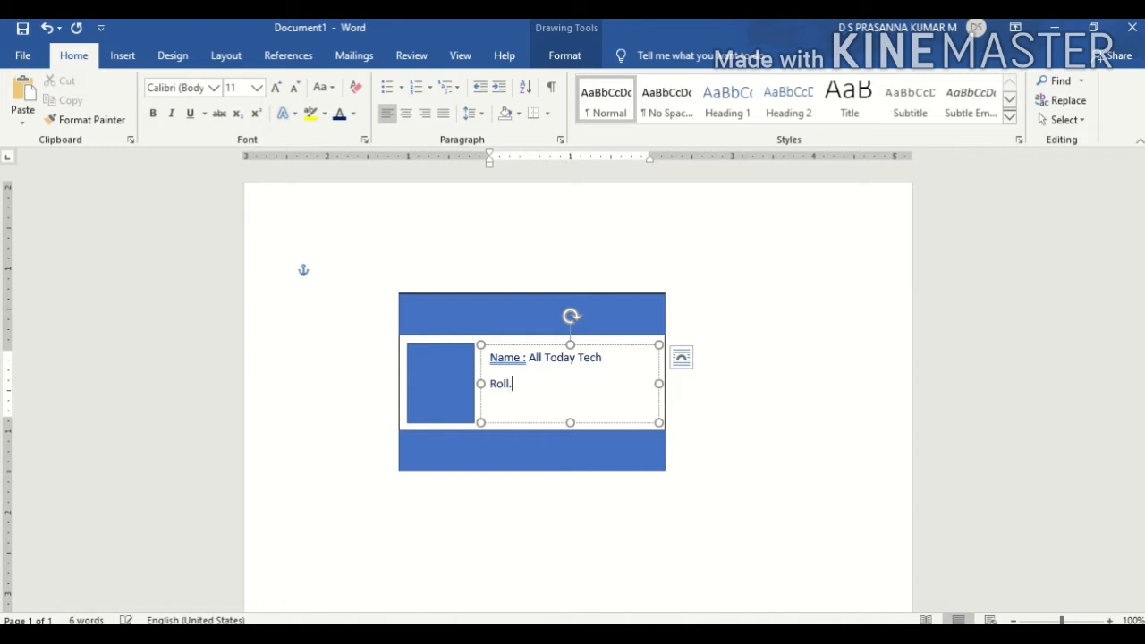
text(No :)
key(BackSpace)
text(:)
text(03)
key(Return)
text(Class)
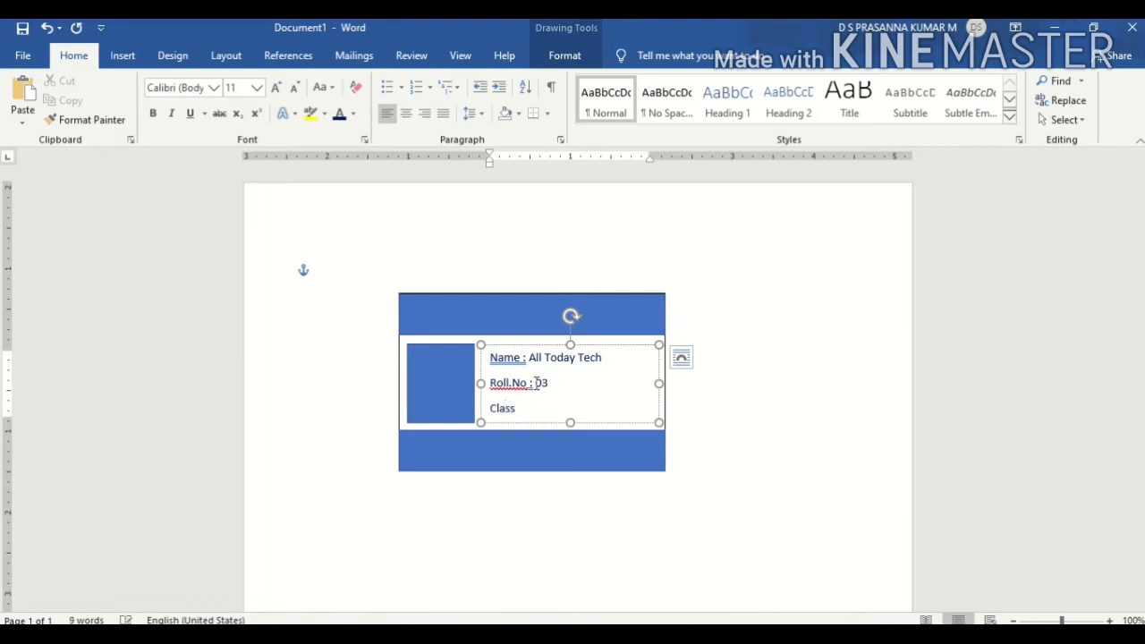
text( :)
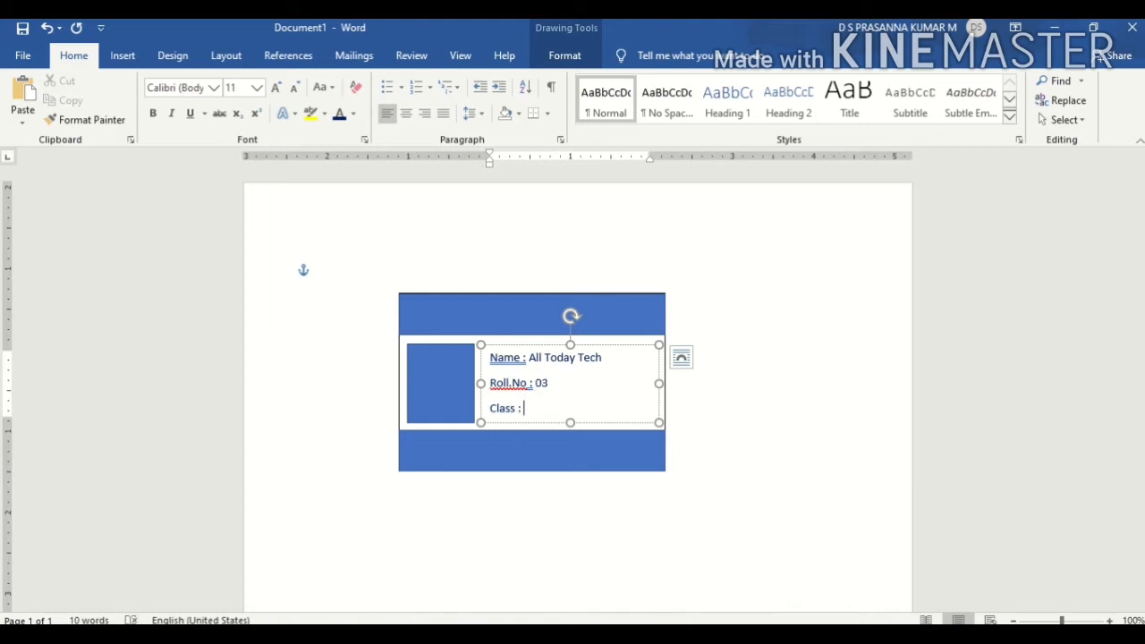
text( 10th)
Remove the space after paragraphs for all the detail lines in the white rectangle.
key(ctrl+a)
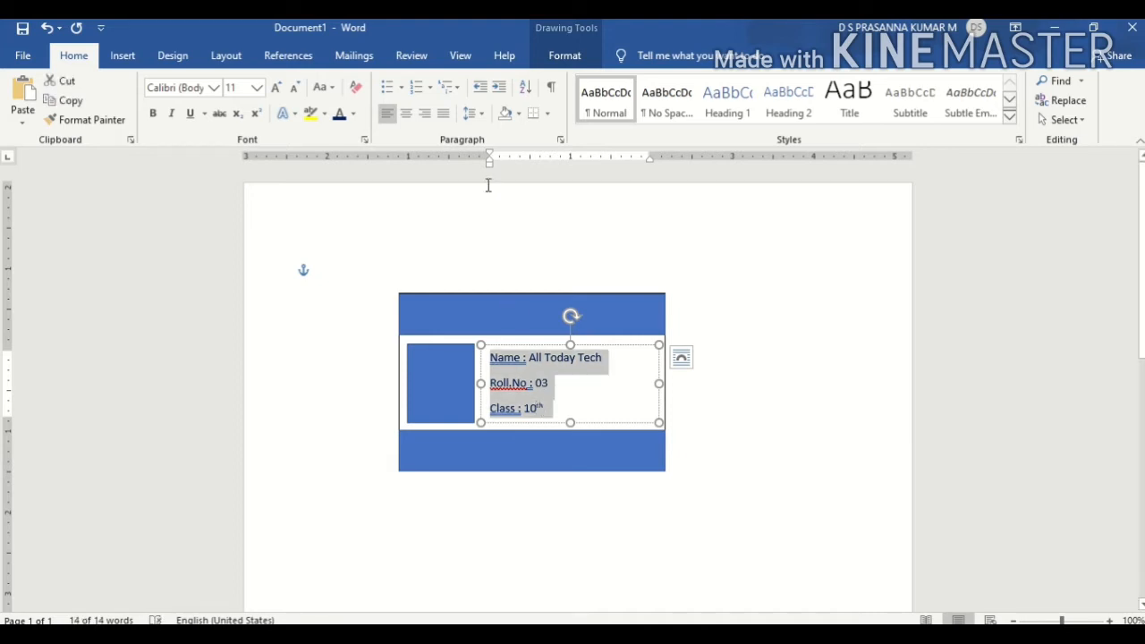
click(473, 116)
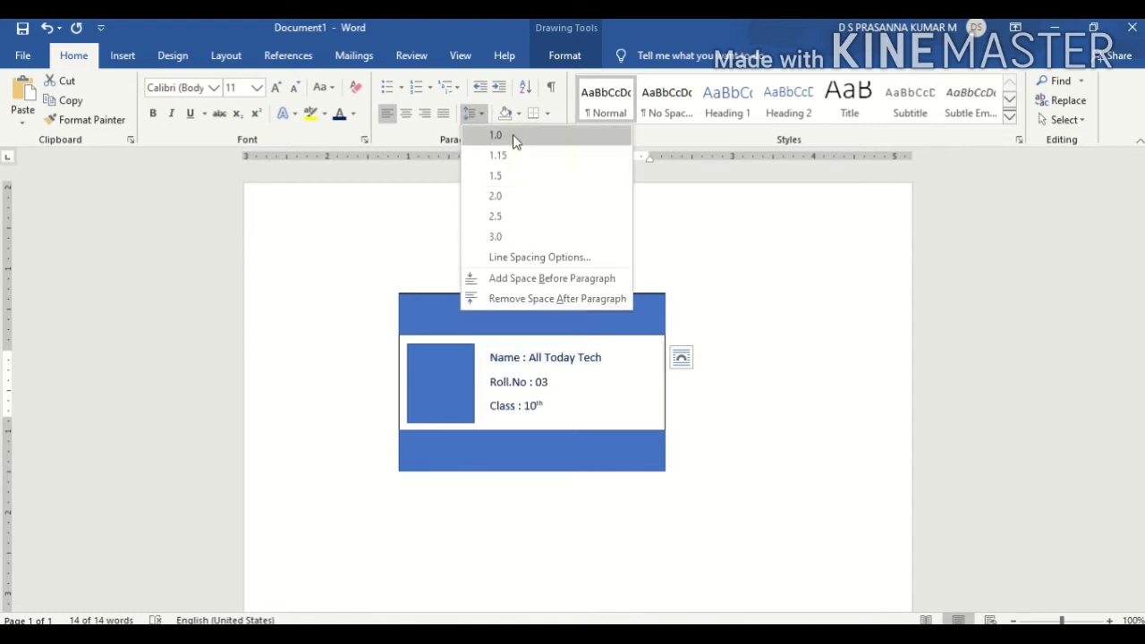
click(540, 301)
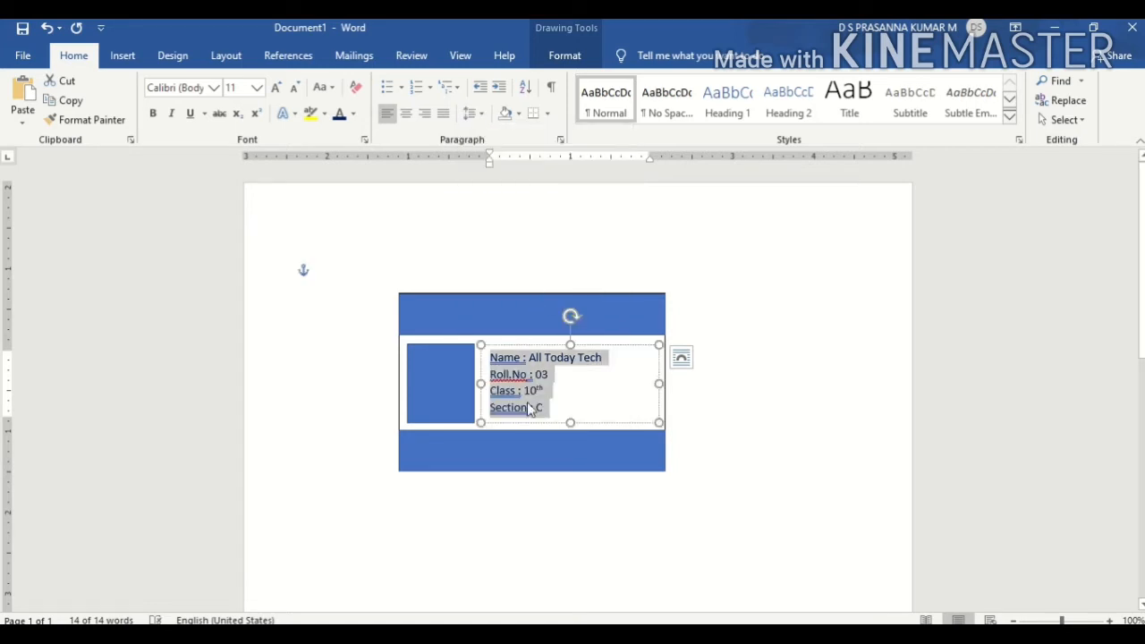
click(564, 413)
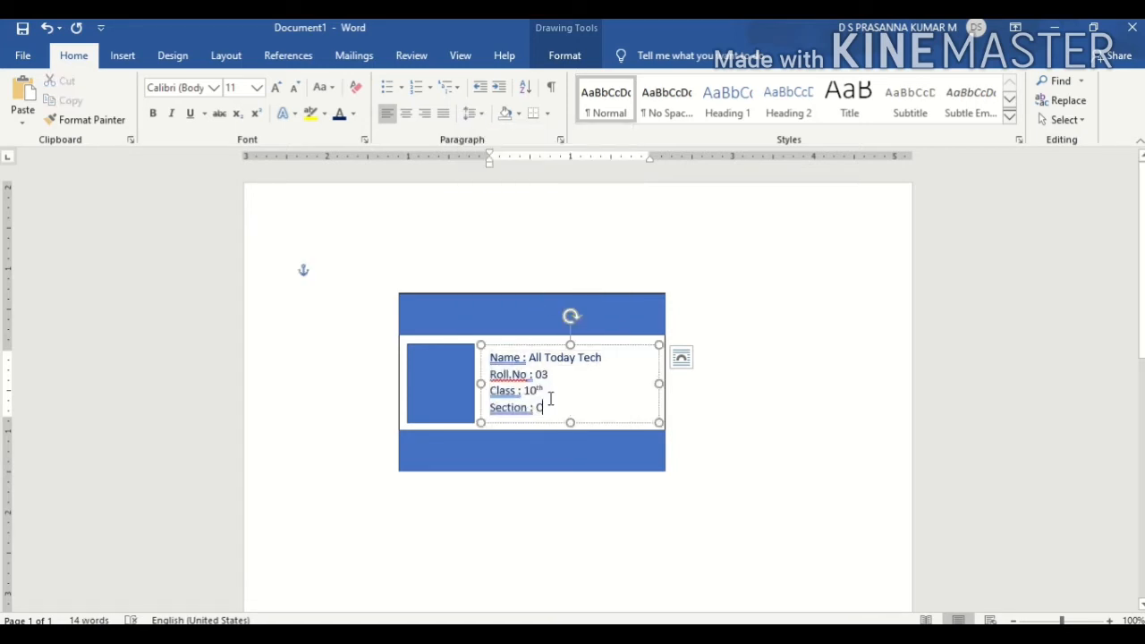
Try to shift the colon in the Name line with tab spacing, and take that spacing out again.
click(524, 359)
key(Tab)
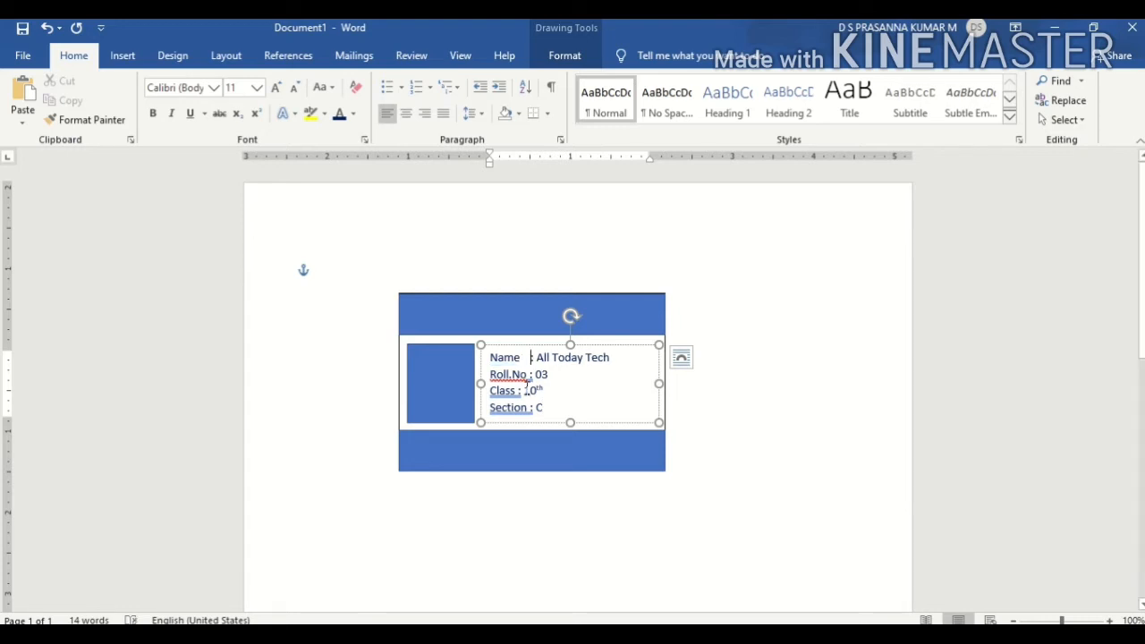
key(Tab)
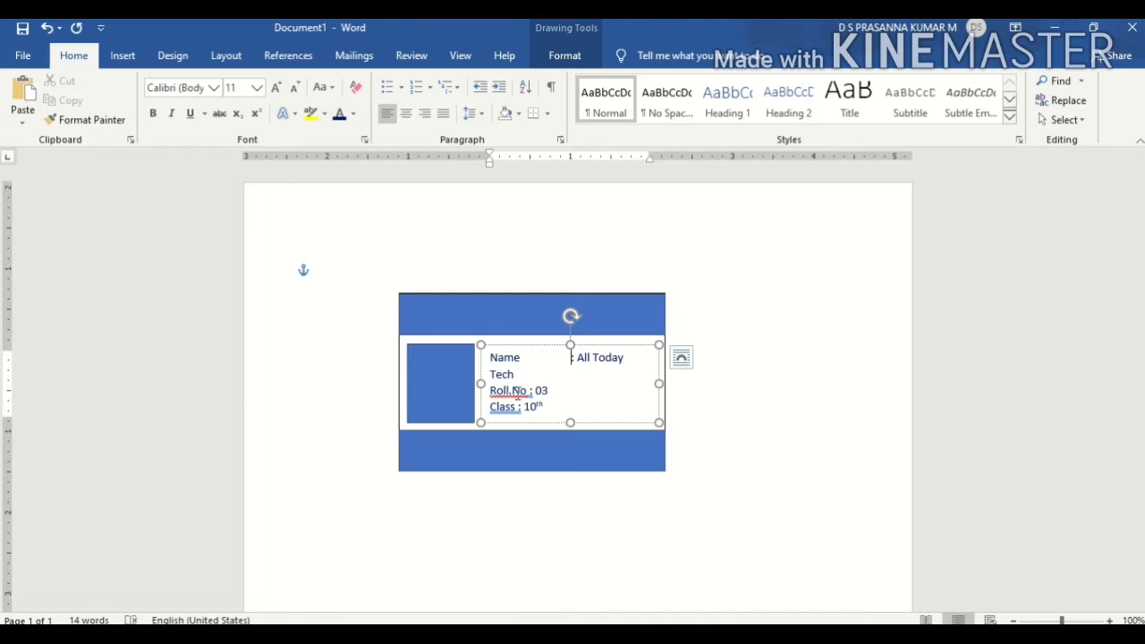
key(BackSpace)
key(BackSpace)
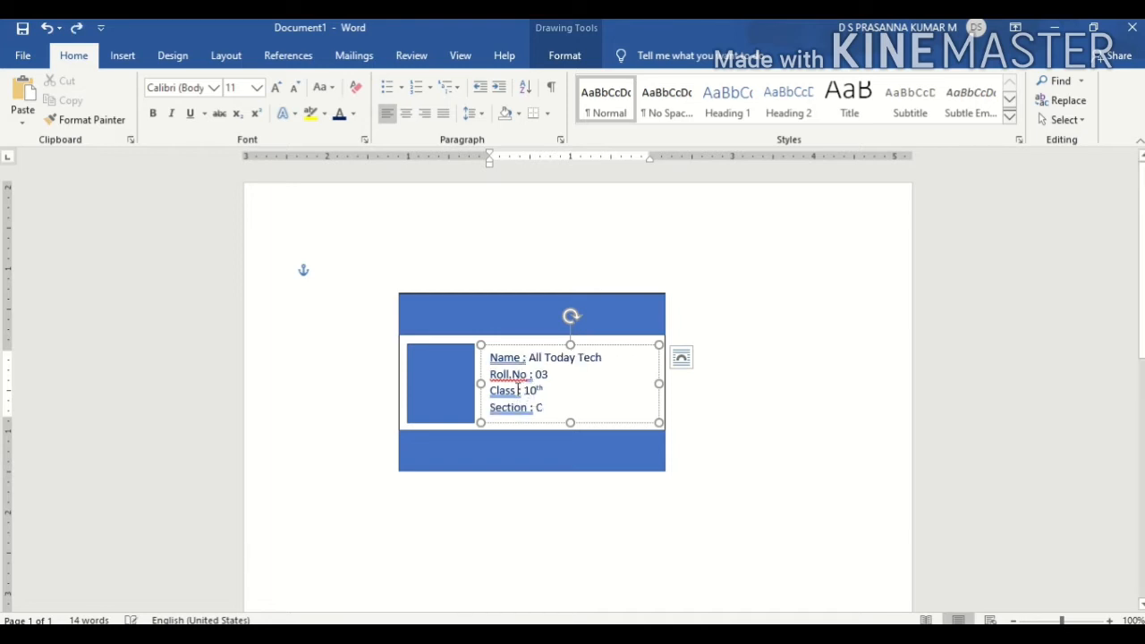
Add spacing before the colons in the Class, Section, Name and Roll.No lines so that they line up vertically.
click(517, 389)
key(Tab)
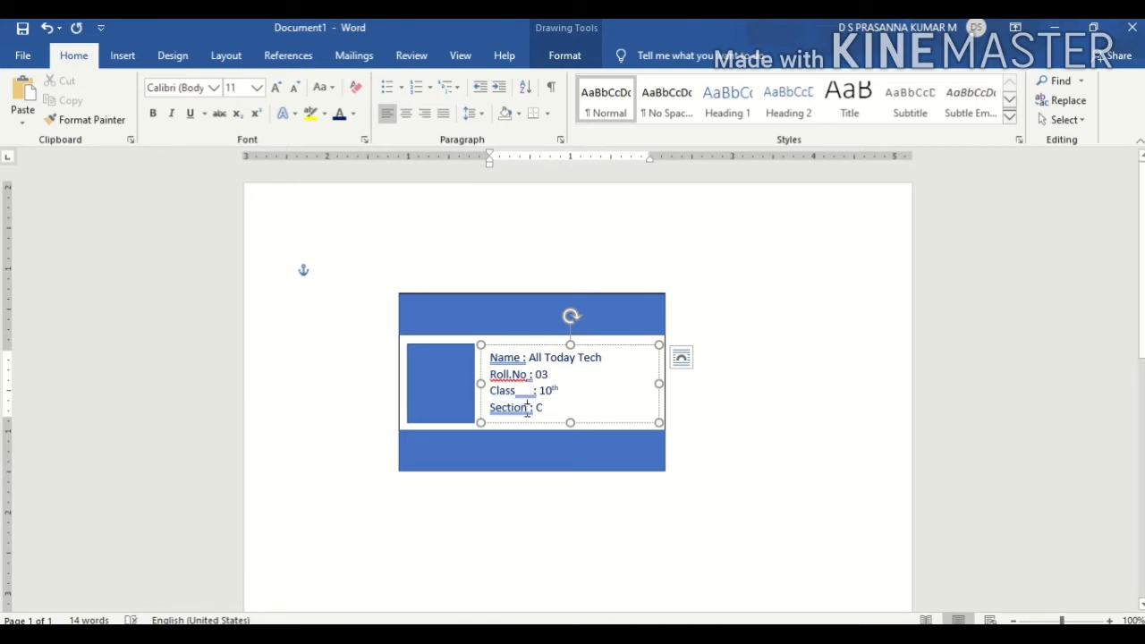
click(529, 408)
key(Tab)
click(521, 363)
key(Tab)
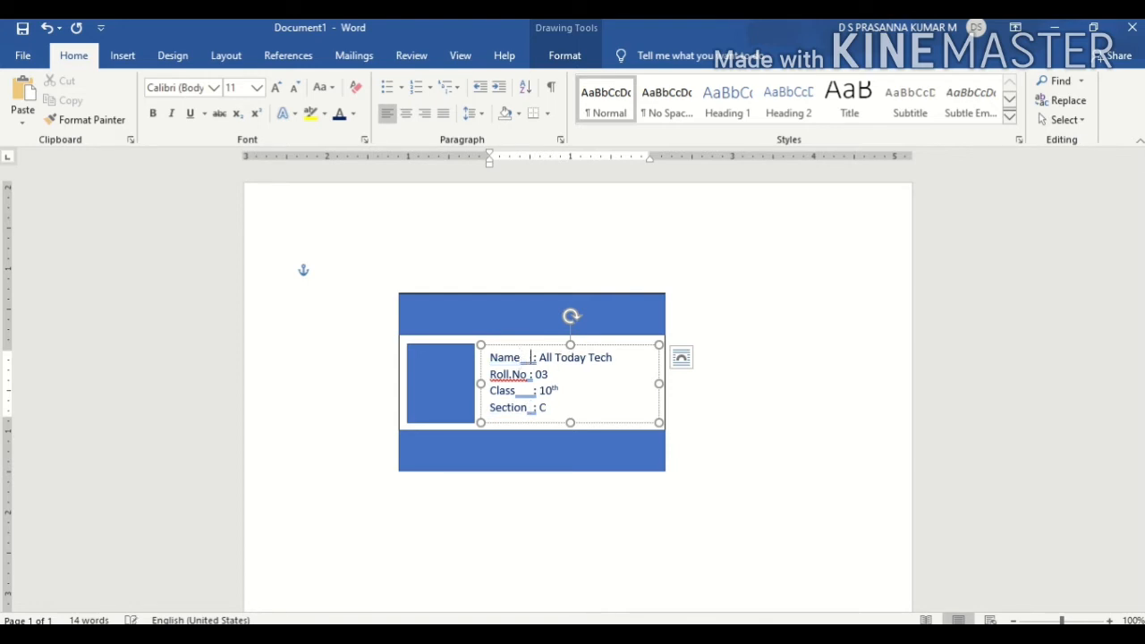
click(521, 373)
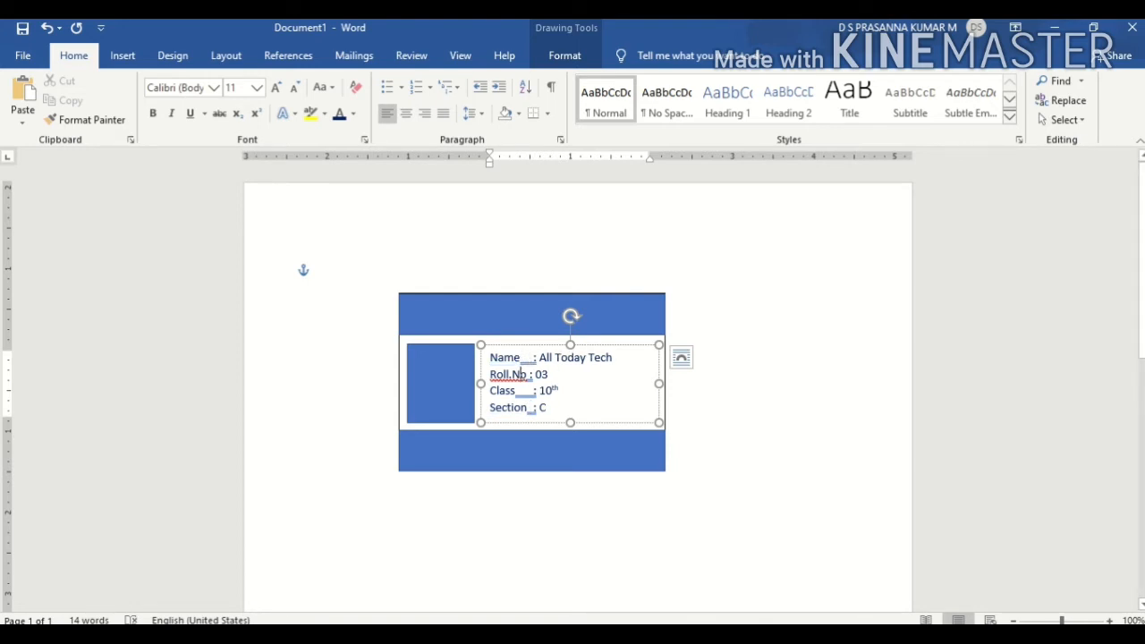
key(Tab)
key(ctrl+z)
Set the font colour of the "Name :" label to the standard red.
drag(491, 355, 539, 357)
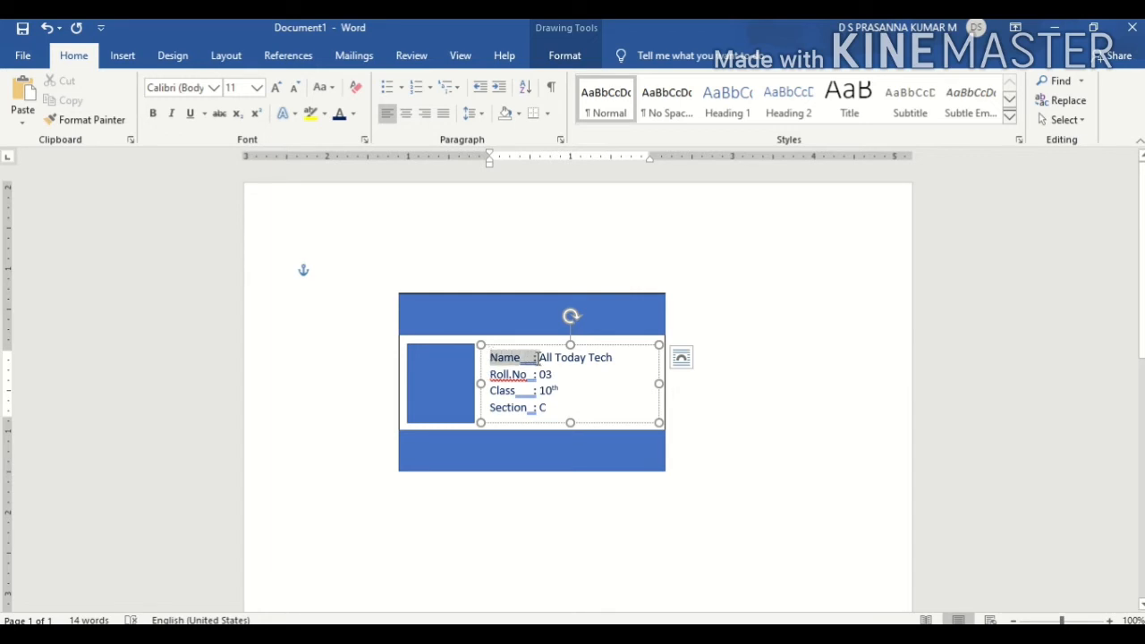
click(354, 113)
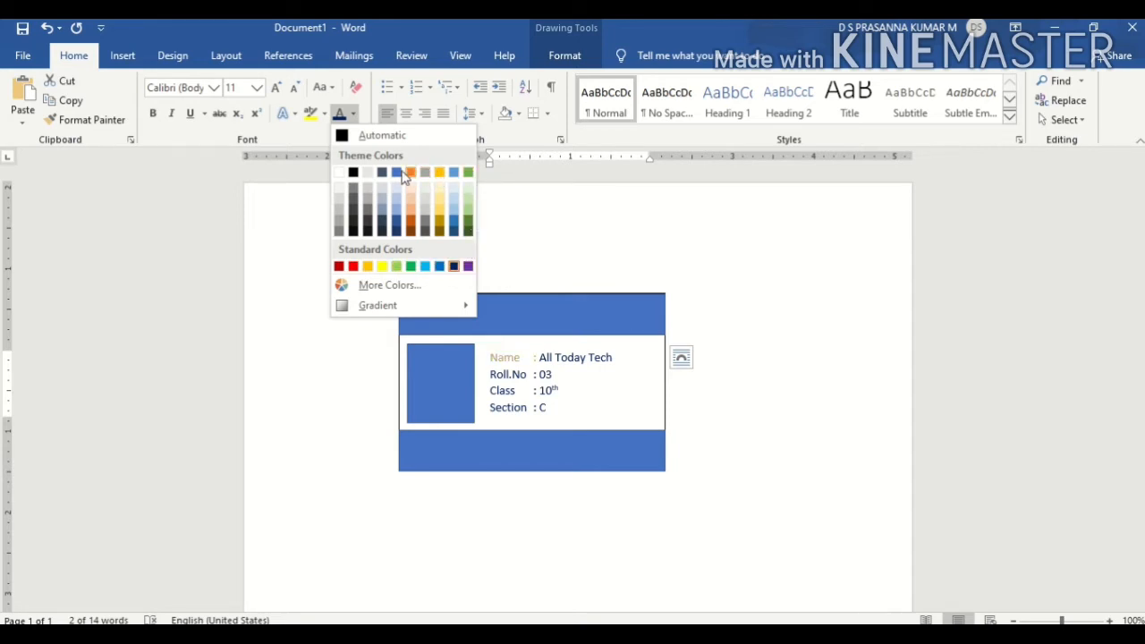
click(357, 268)
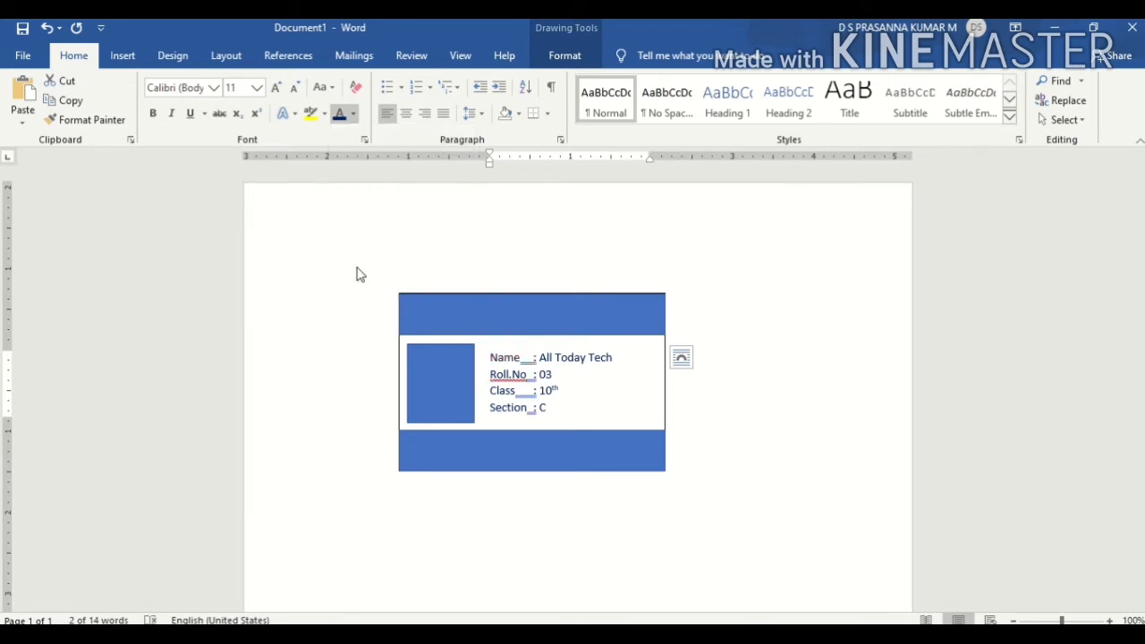
Apply the same red font colour to the "Roll.No :", "Class :" and "Section :" labels, leaving their values dark blue.
click(493, 373)
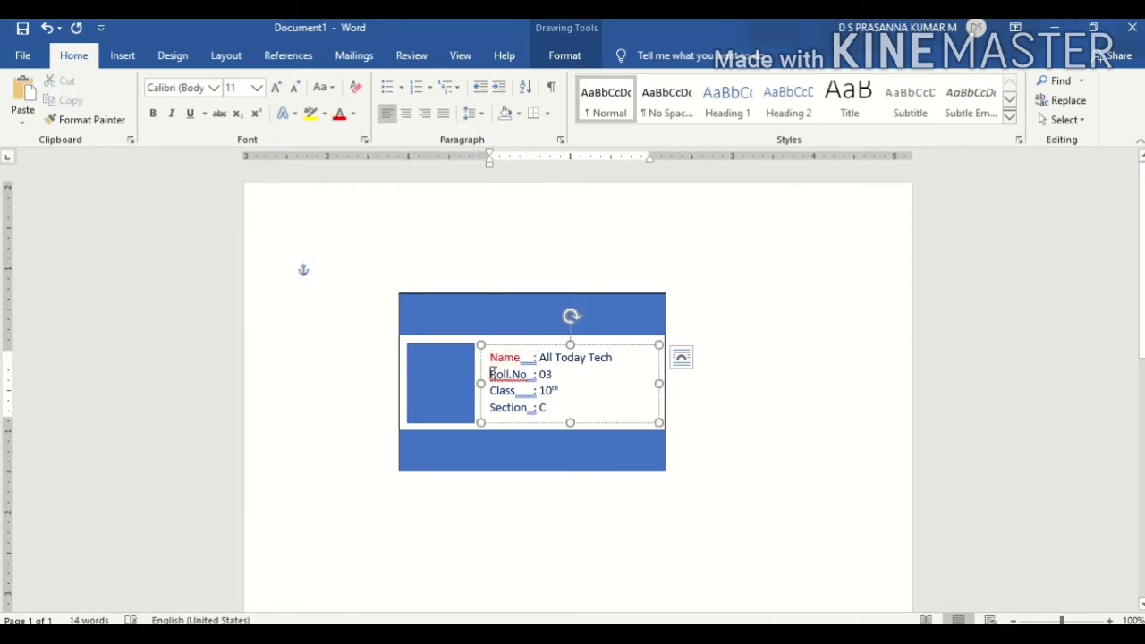
drag(491, 373, 538, 376)
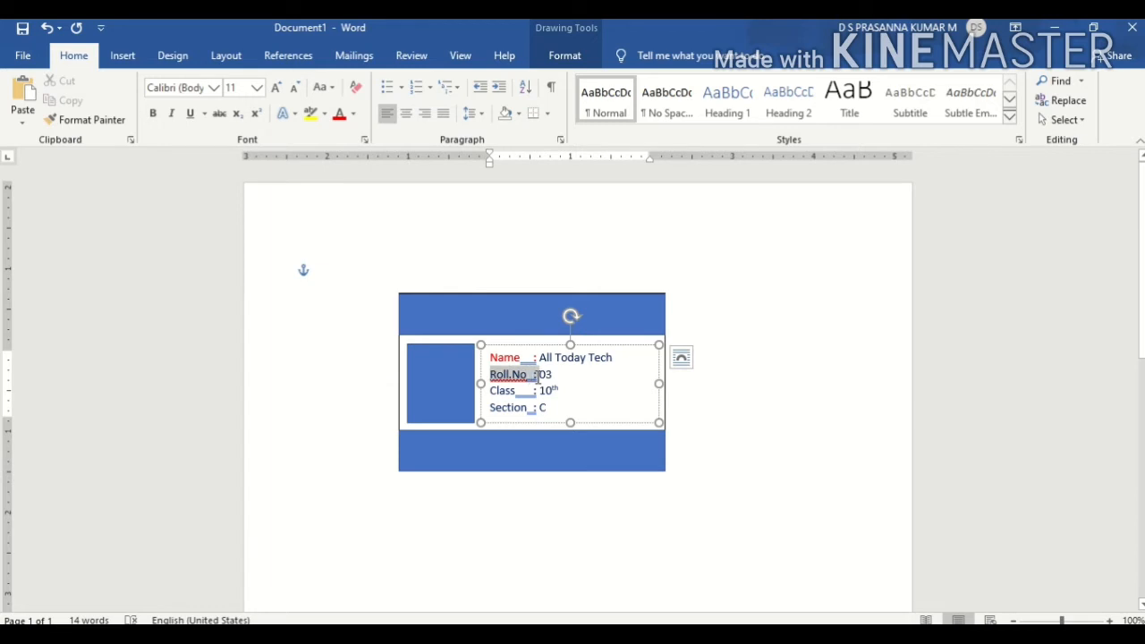
click(340, 119)
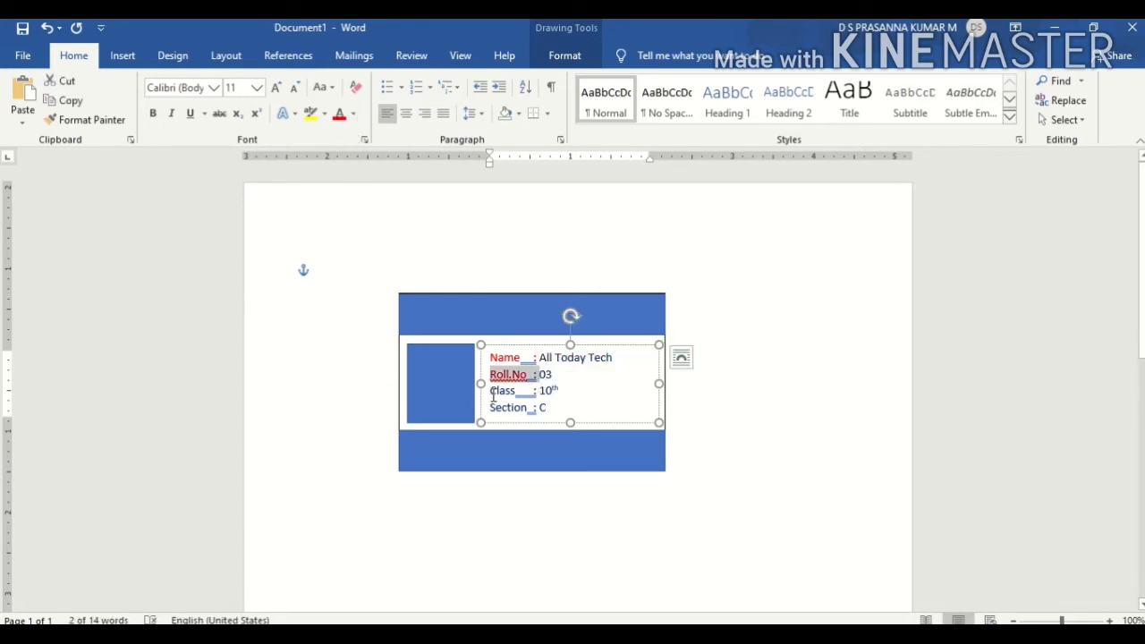
drag(492, 394, 539, 393)
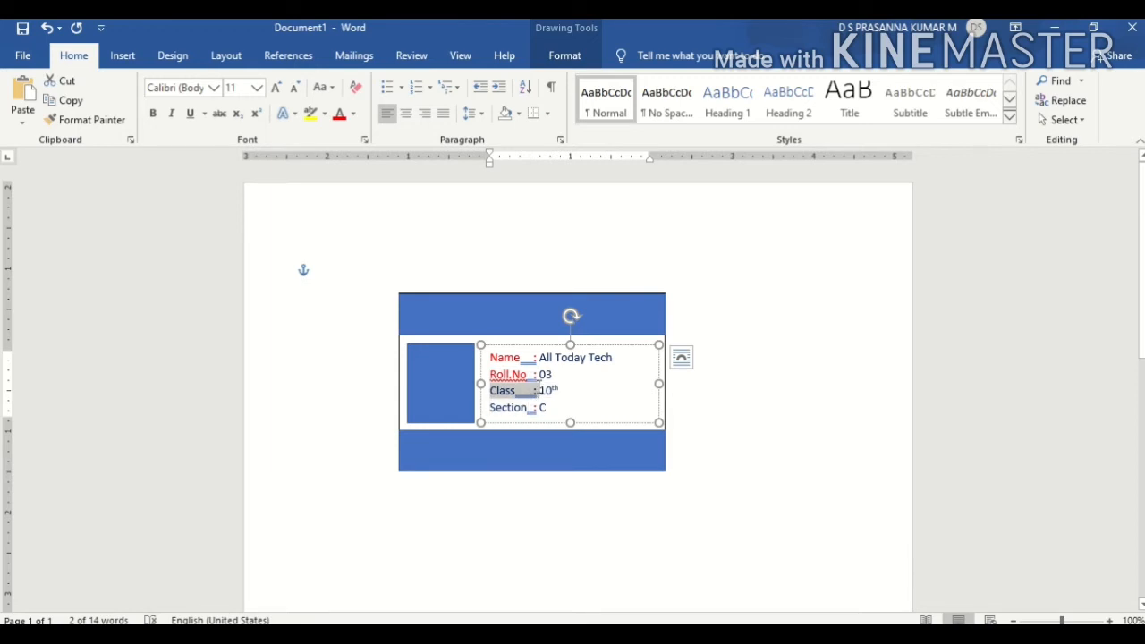
click(341, 119)
drag(488, 408, 539, 417)
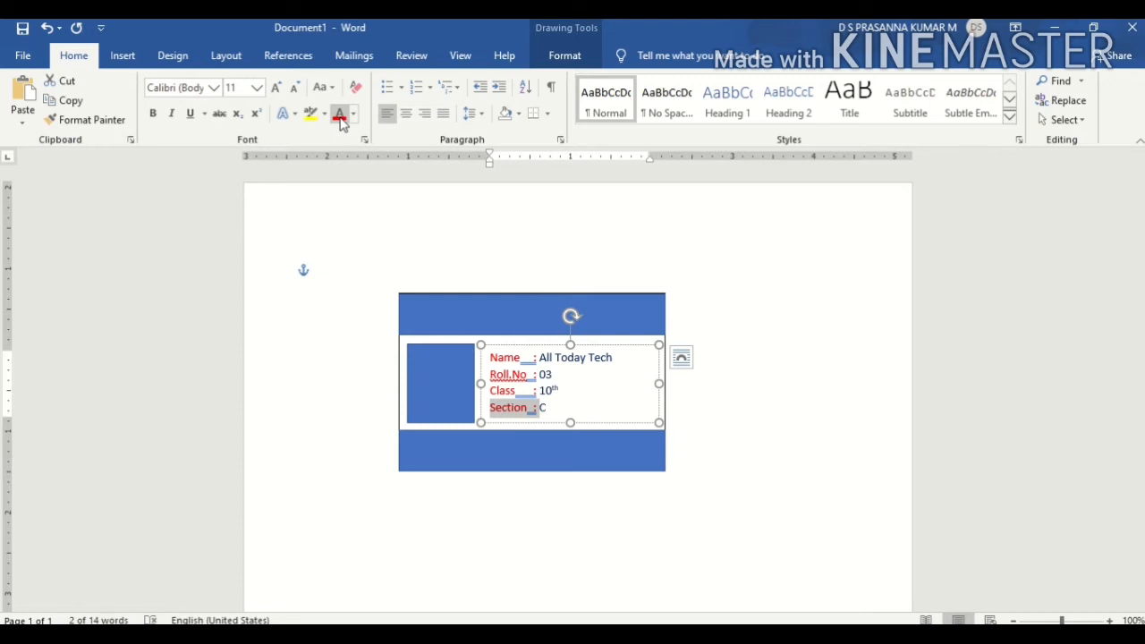
click(618, 384)
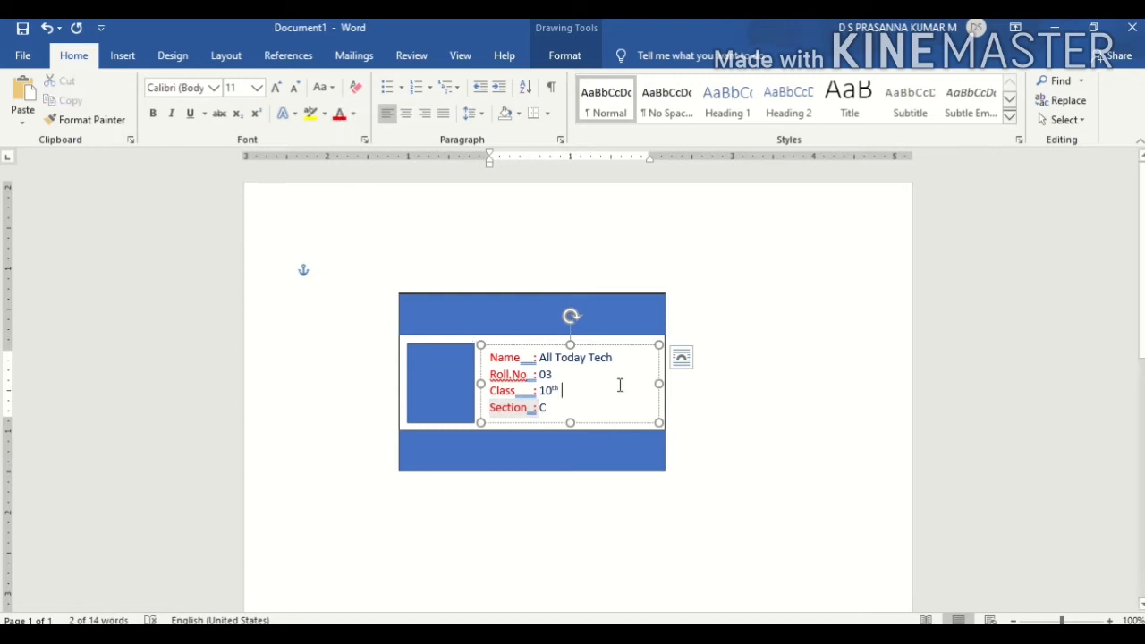
Start a picture fill for the small blue box, using an image from a file on the computer.
click(440, 379)
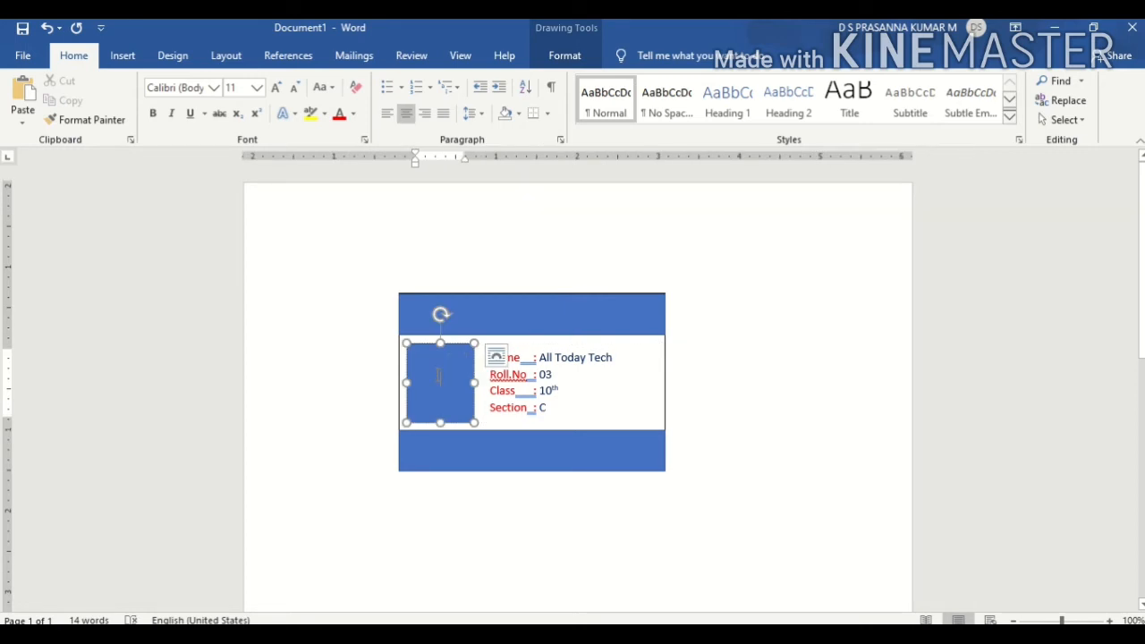
right_click(438, 378)
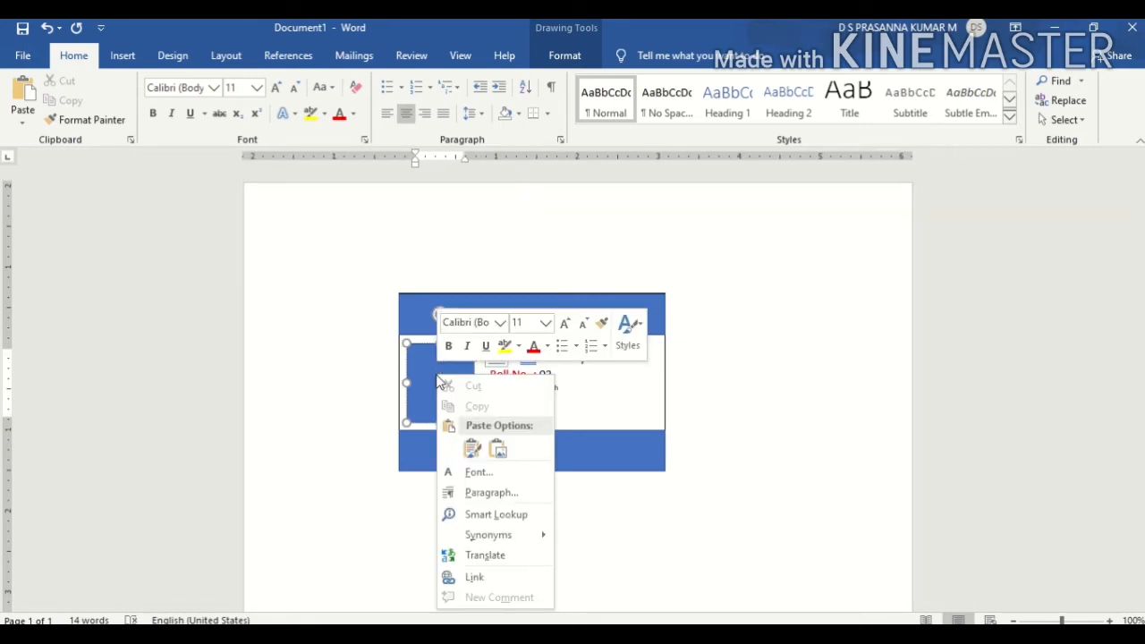
key(Escape)
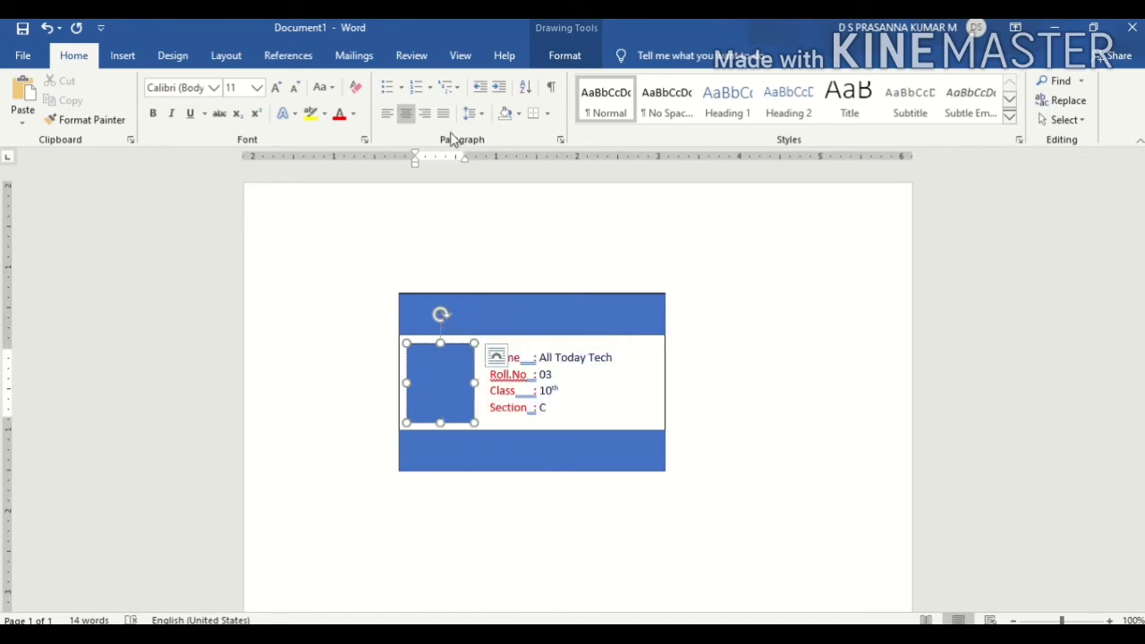
click(567, 57)
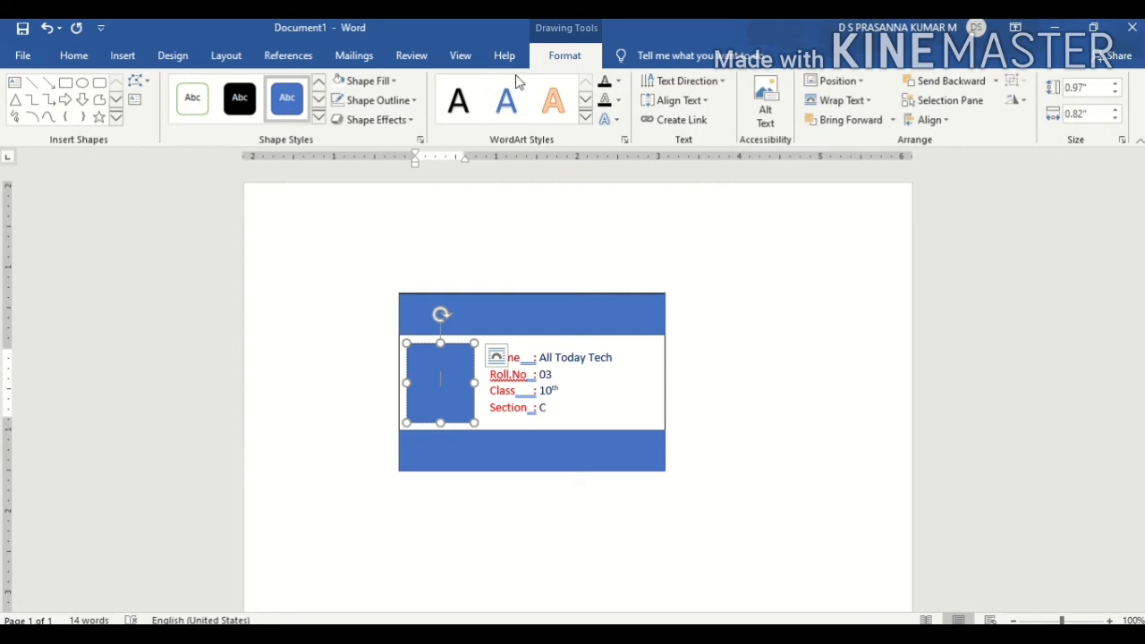
click(394, 82)
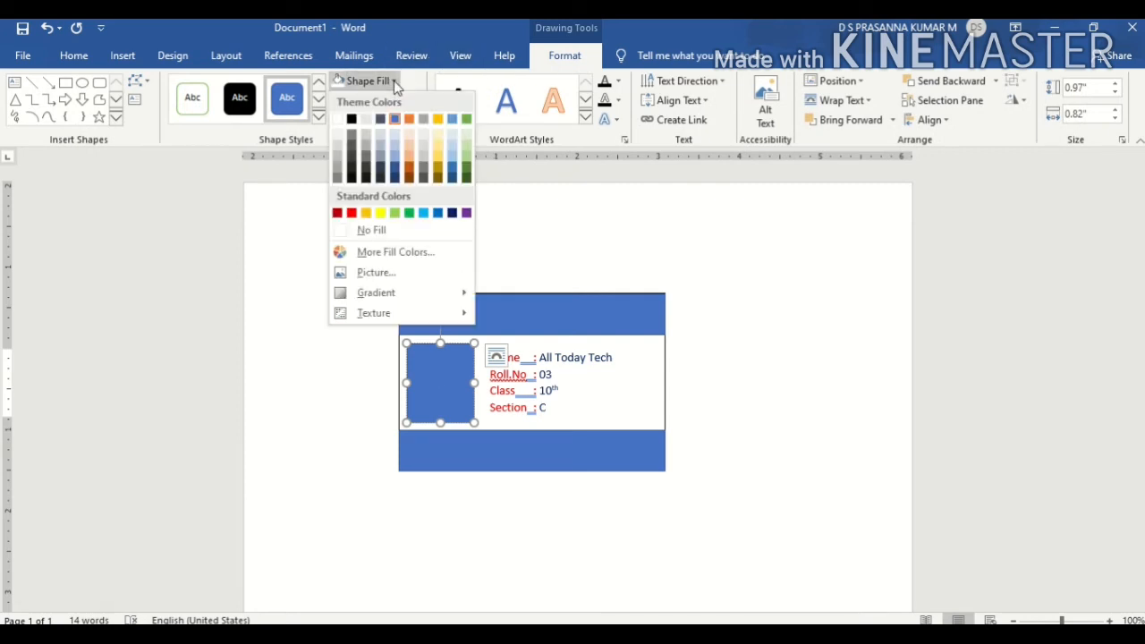
click(382, 274)
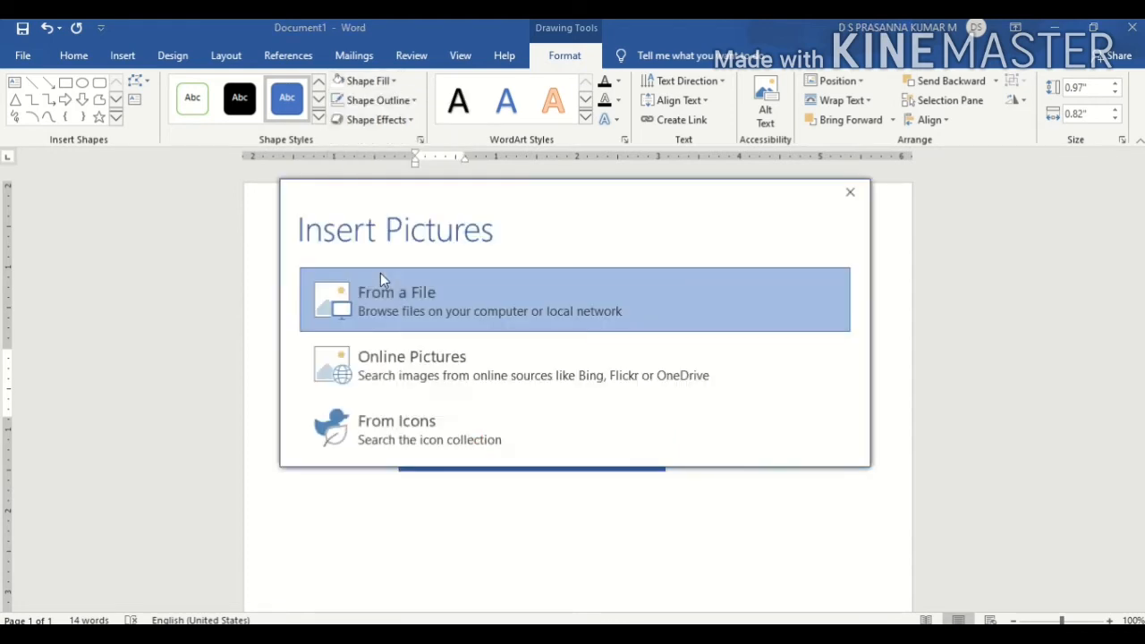
click(442, 296)
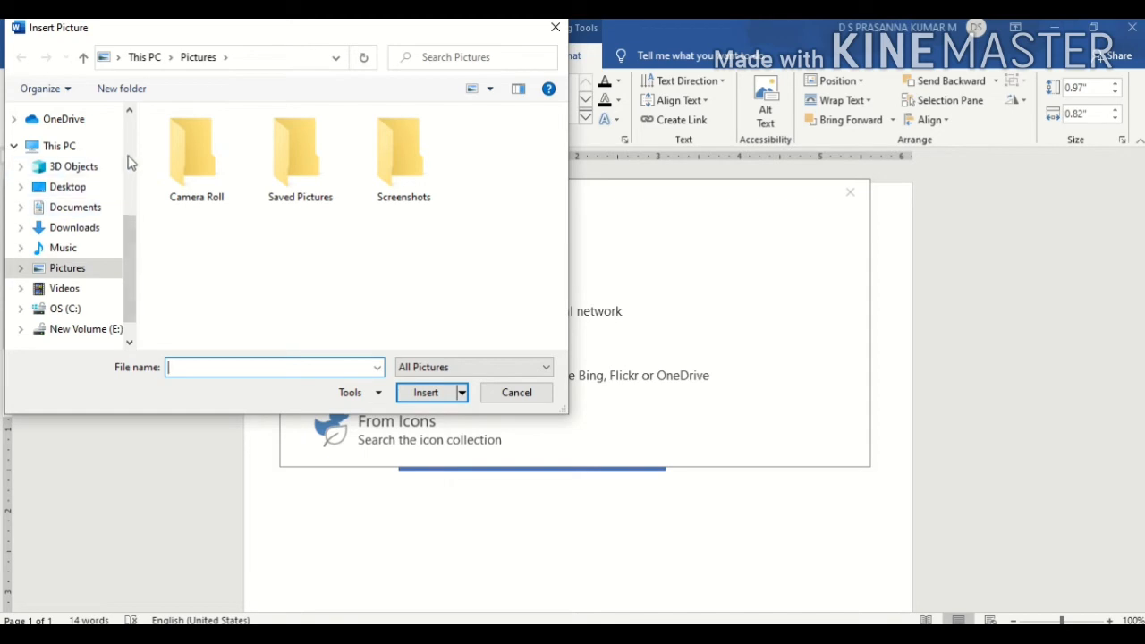
Fill the small blue box with the picture IMG-20200429-WA0000 from the "All today tech youtube" folder on the desktop.
click(72, 192)
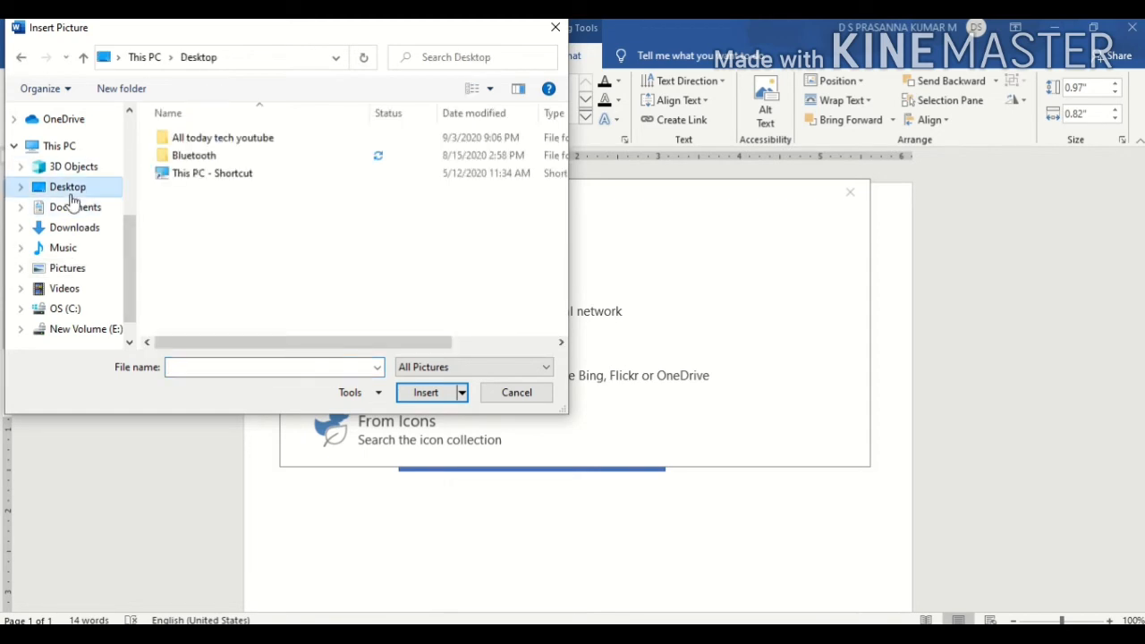
double_click(215, 140)
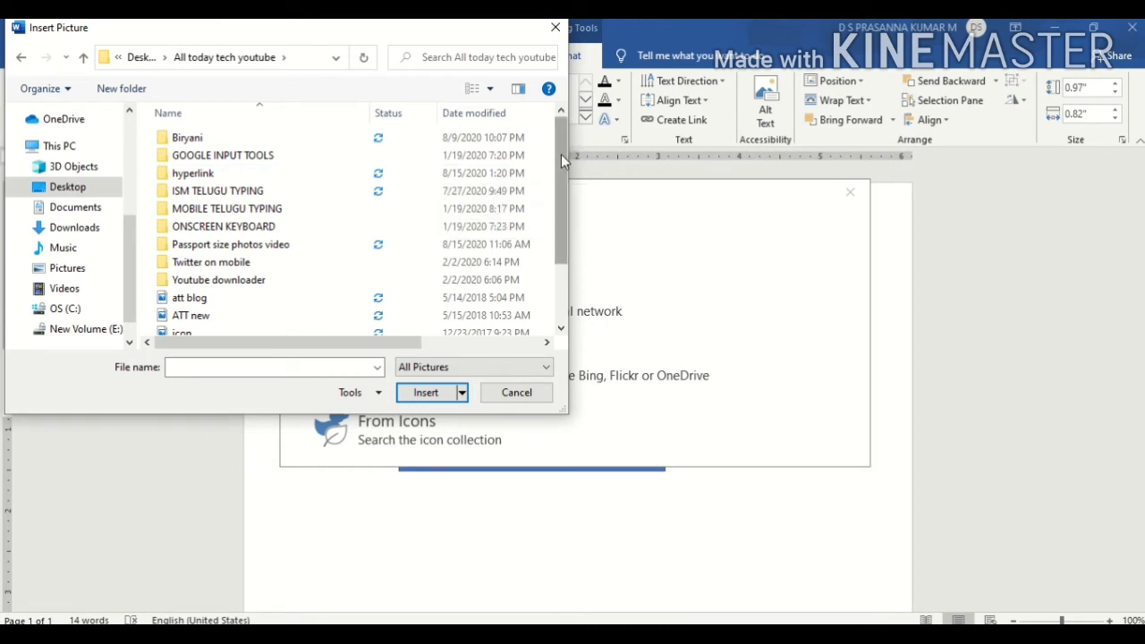
drag(560, 153, 552, 284)
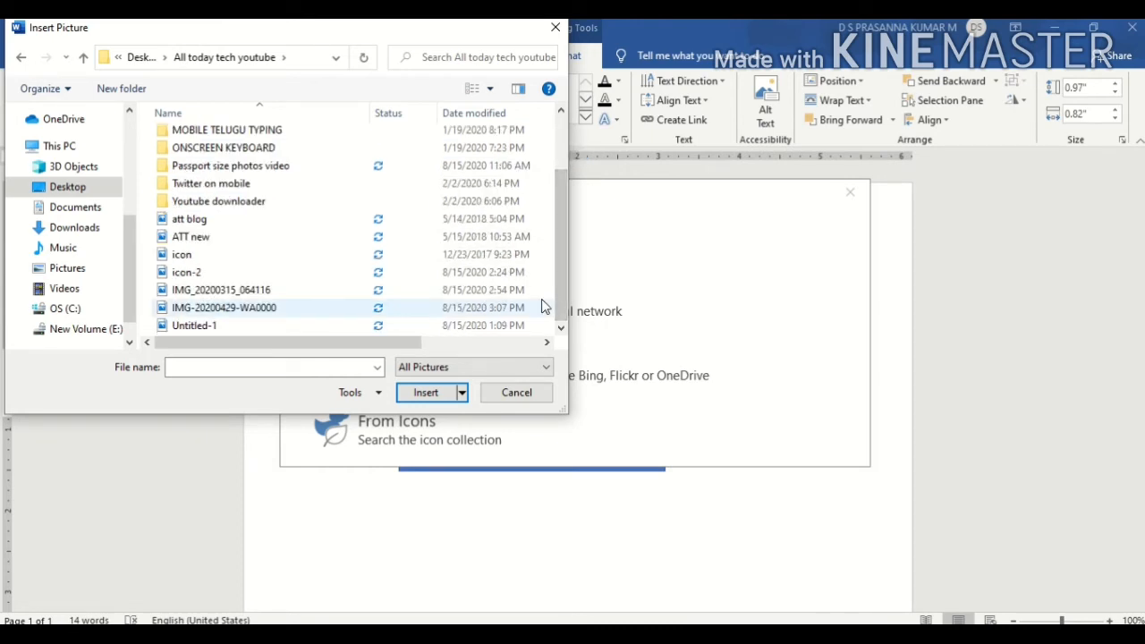
click(493, 90)
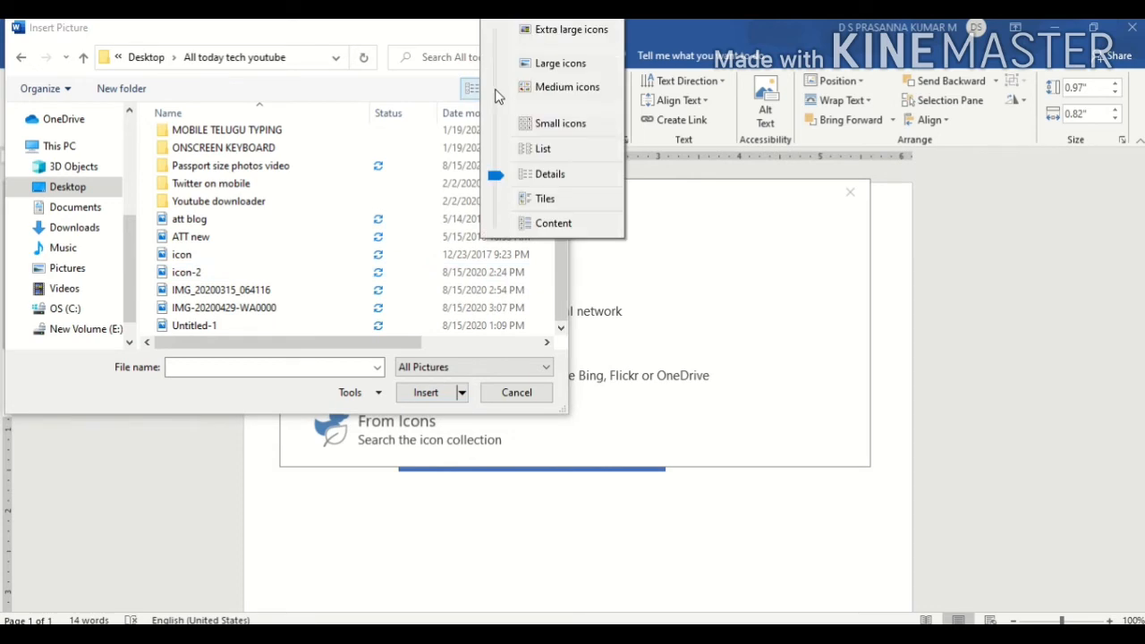
click(544, 90)
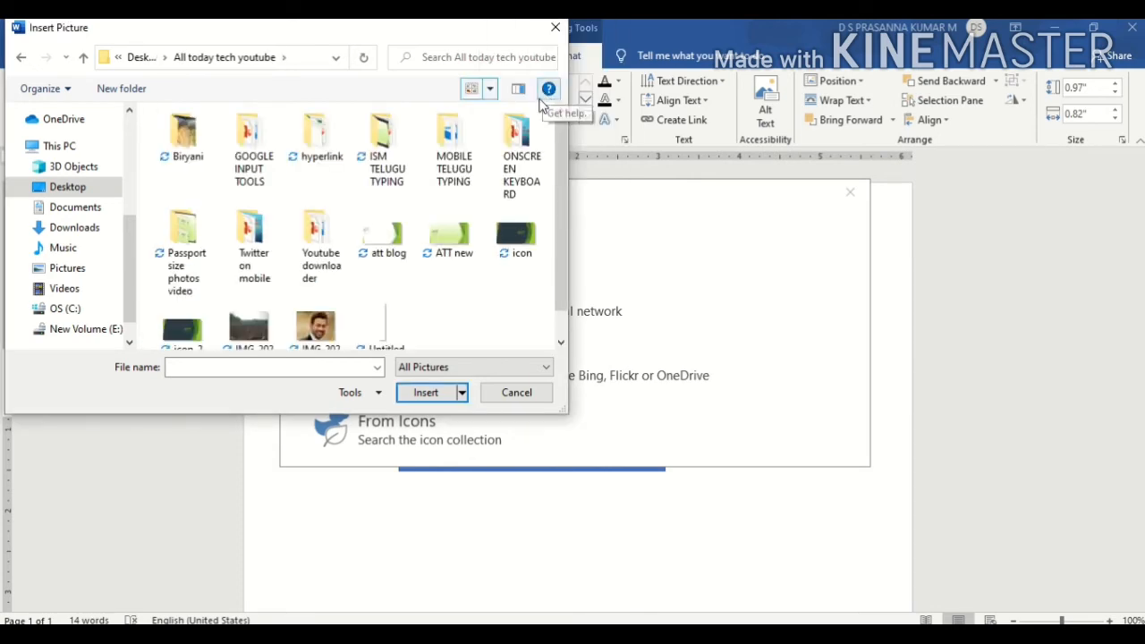
click(317, 330)
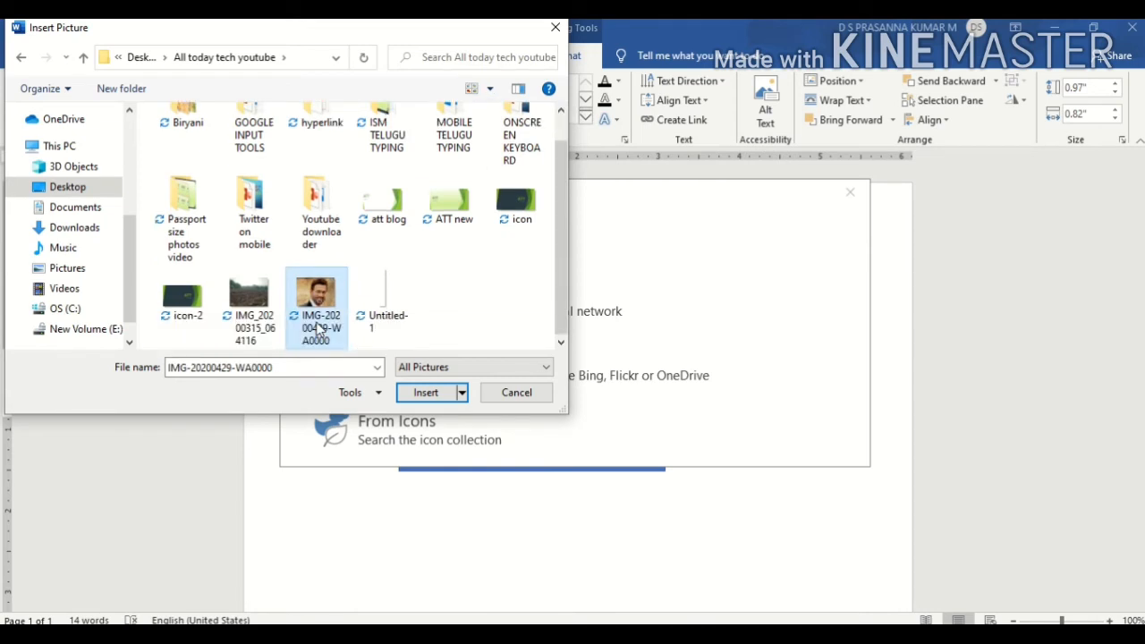
click(404, 392)
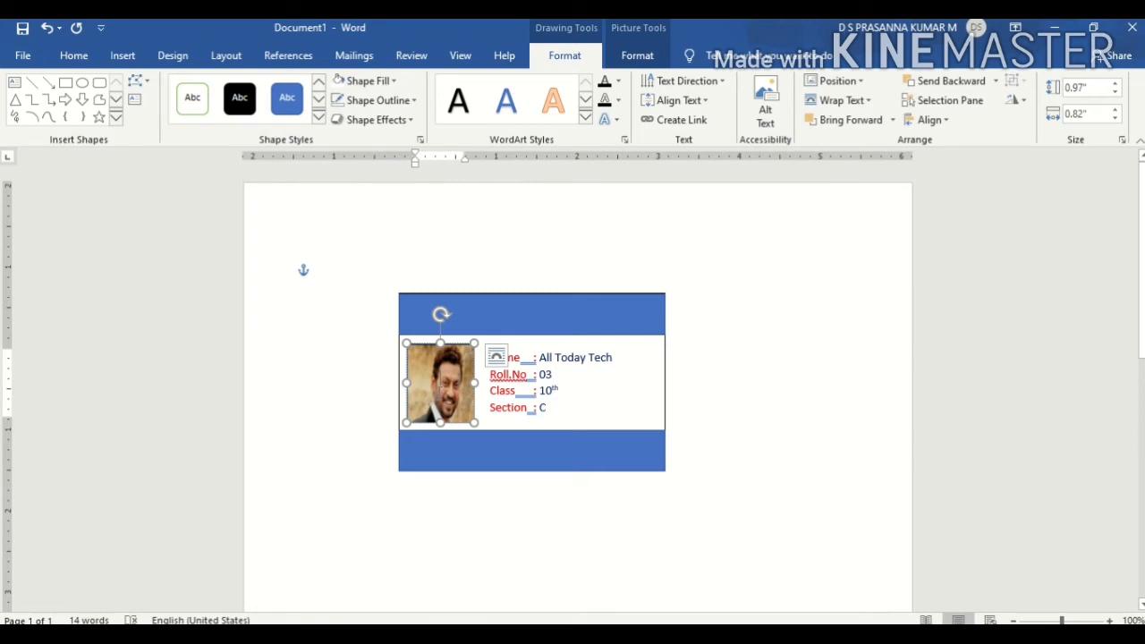
click(607, 381)
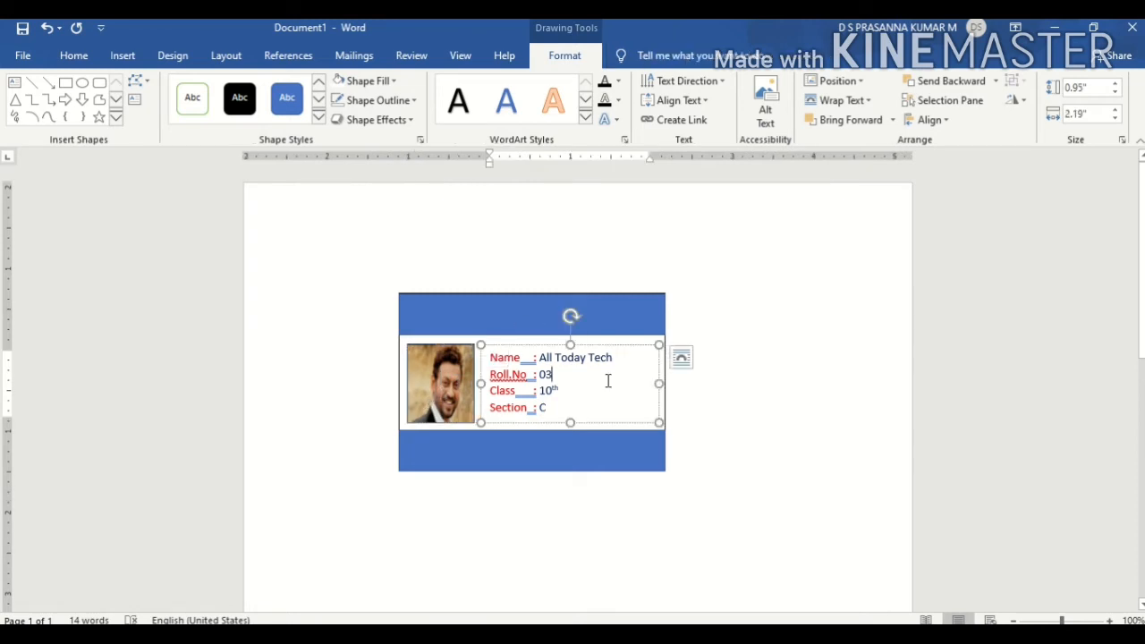
click(528, 373)
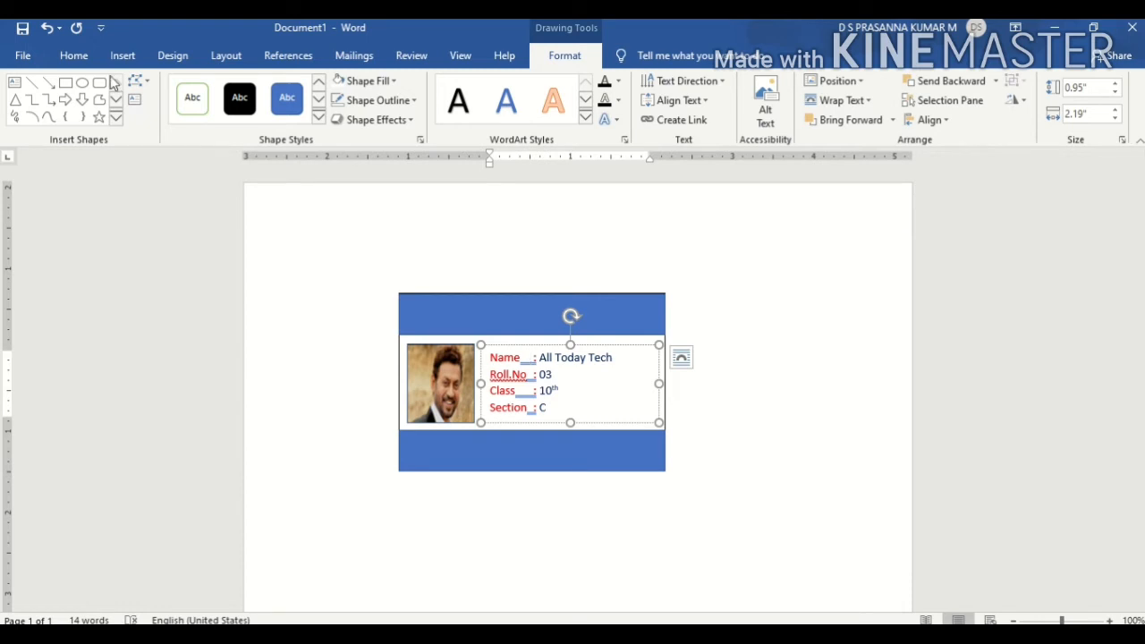
Enter the title "ALL TODAY TECH INSTITUTE" in the card's blue header band.
click(76, 55)
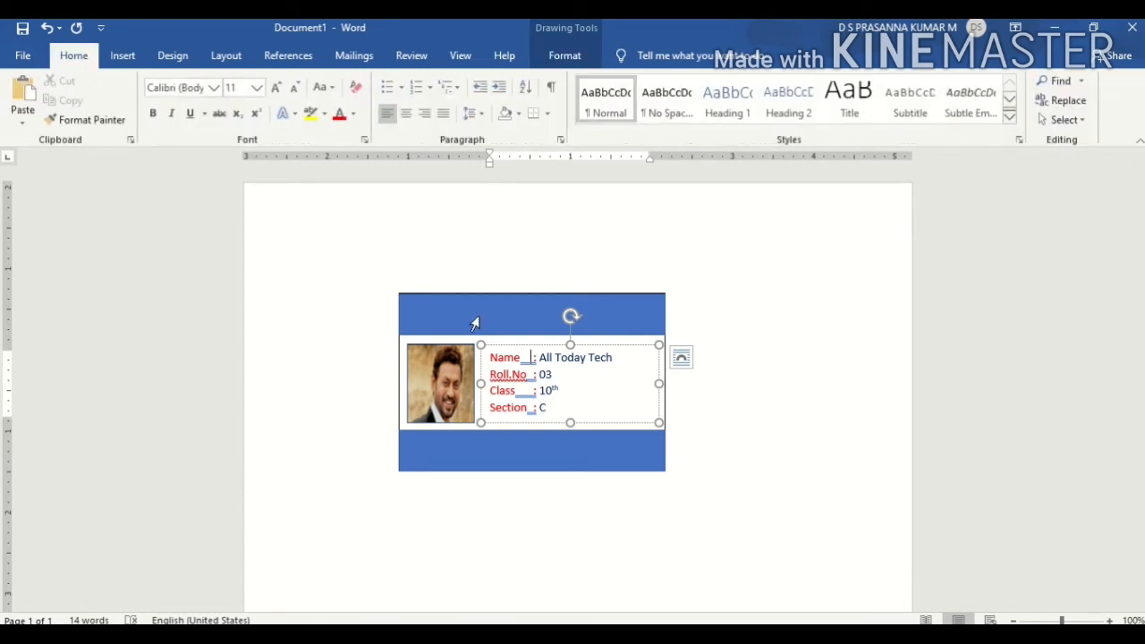
click(591, 406)
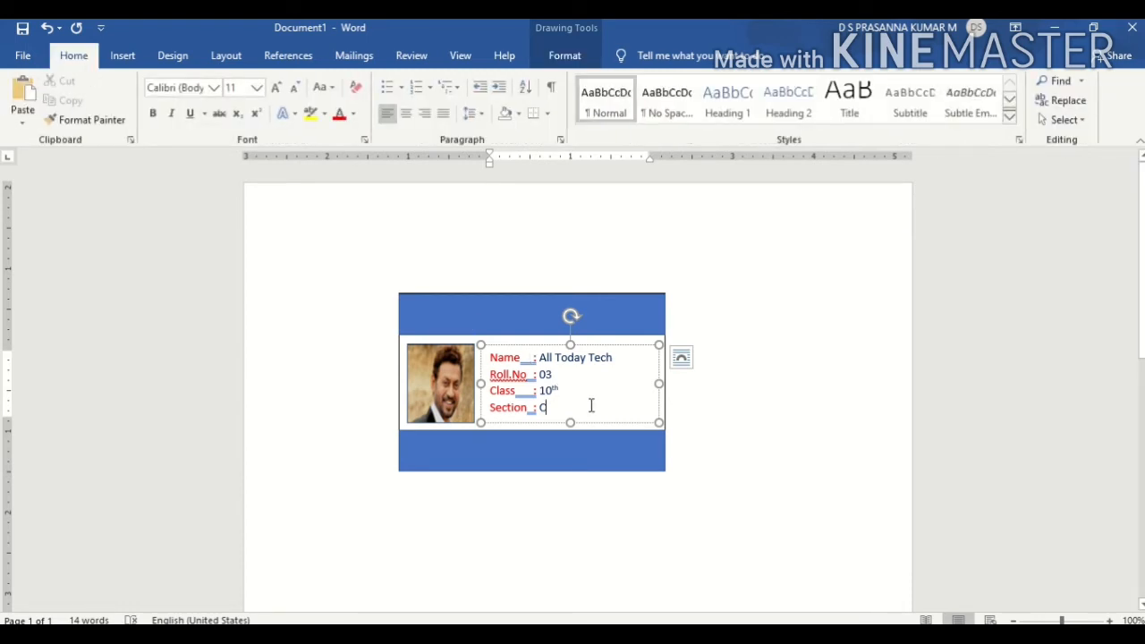
click(514, 318)
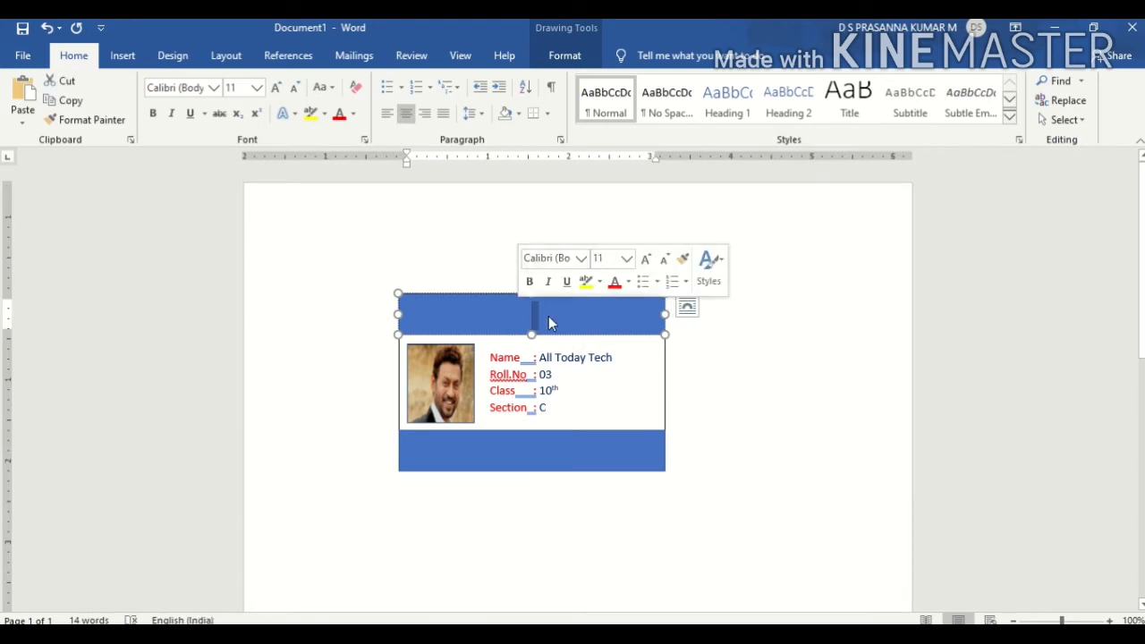
key(Escape)
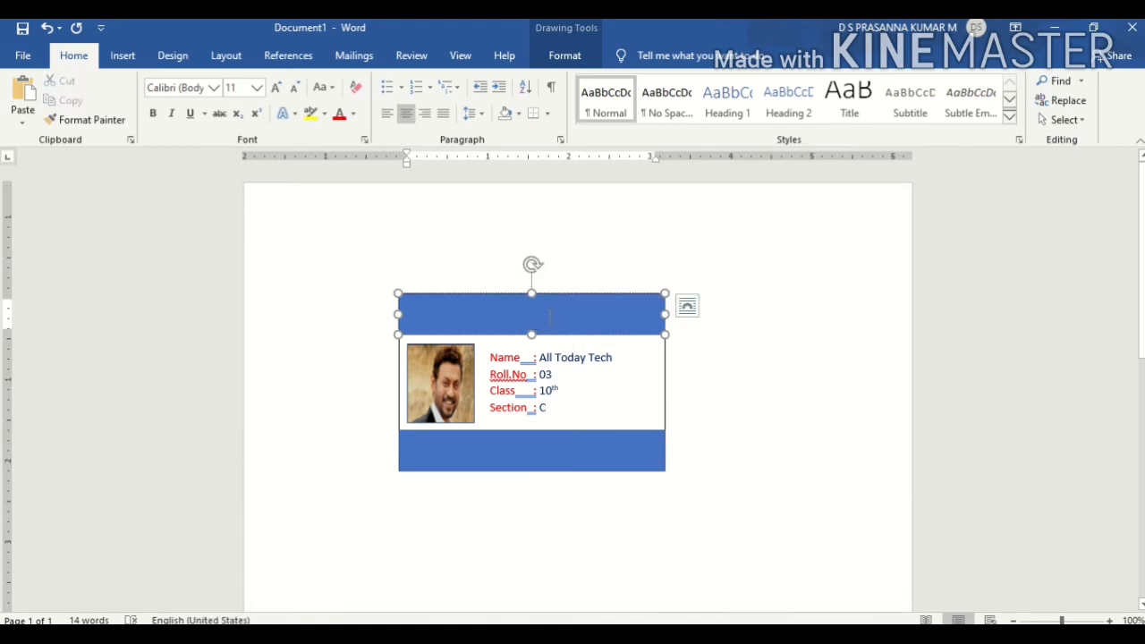
text(ALL)
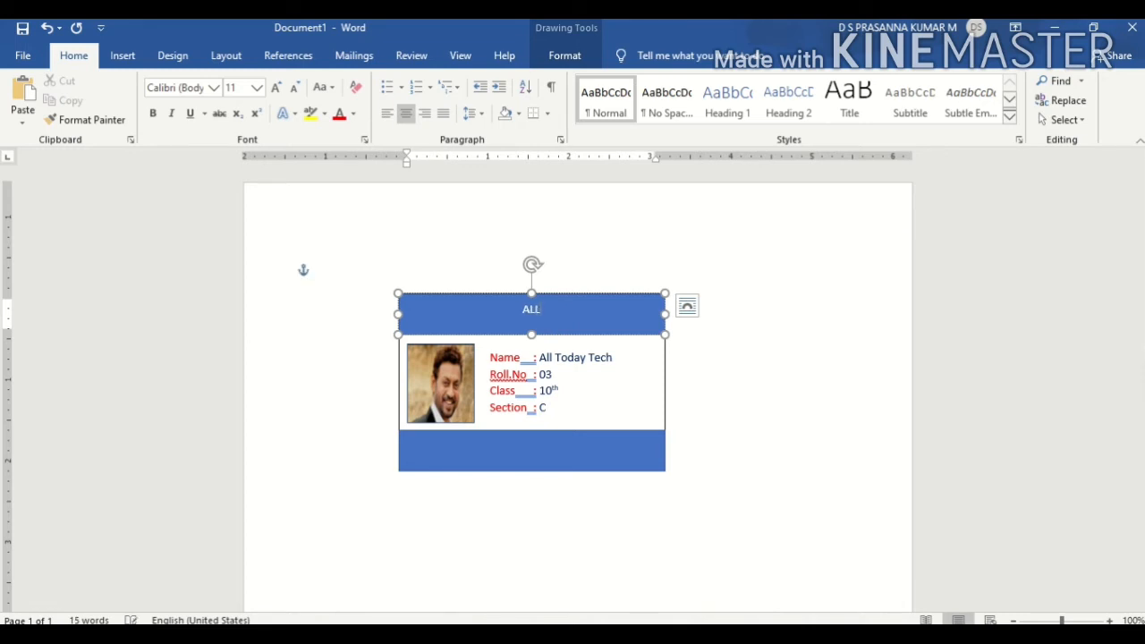
text( TODAY TE)
text(CH )
text(INSTR)
text(IRU)
key(BackSpace)
key(BackSpace)
key(BackSpace)
key(BackSpace)
text(ITUTE)
Add "VIJAYAWDA" as a second line beneath the institute title in the header band.
key(Return)
text(VIJAYA)
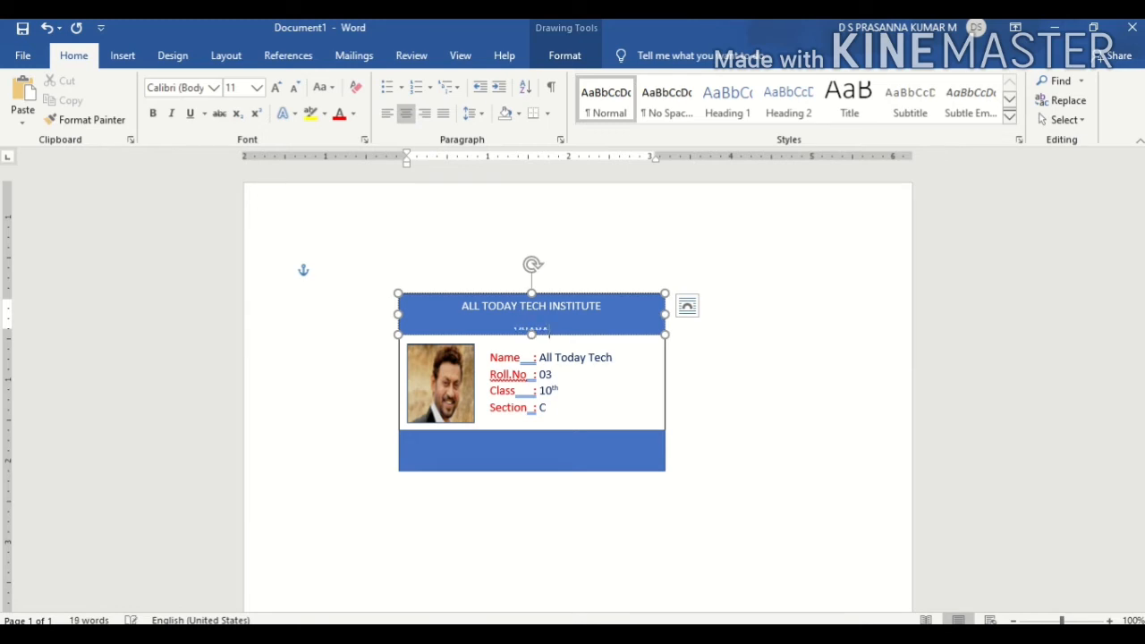
text(WADA)
Remove the space after paragraphs for both header lines and set their font colour to red.
key(ctrl+a)
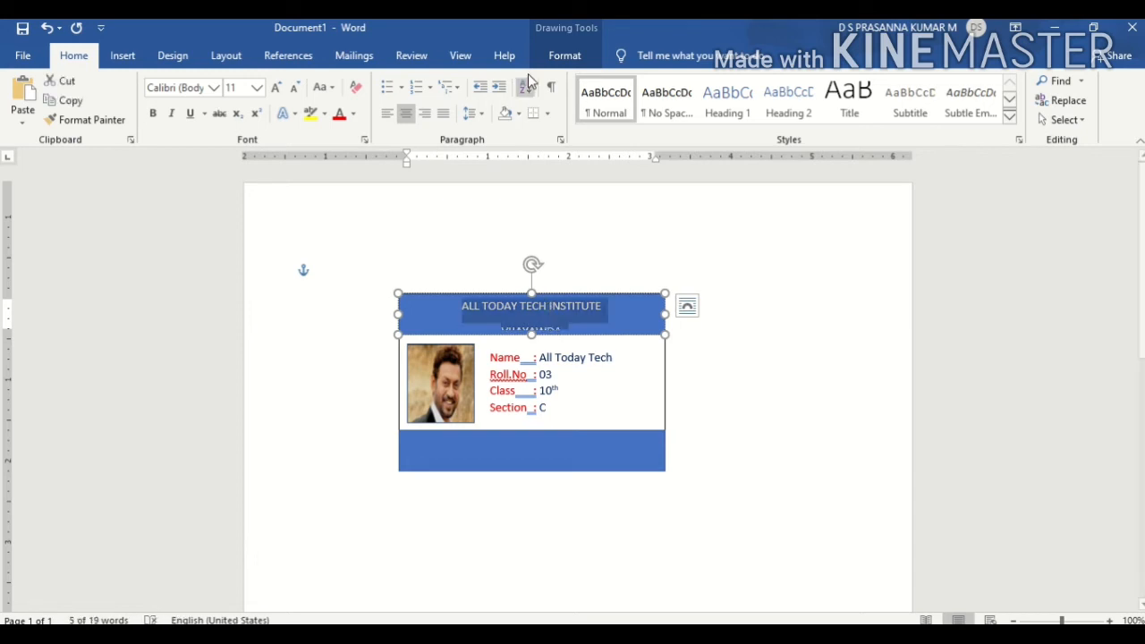
click(473, 114)
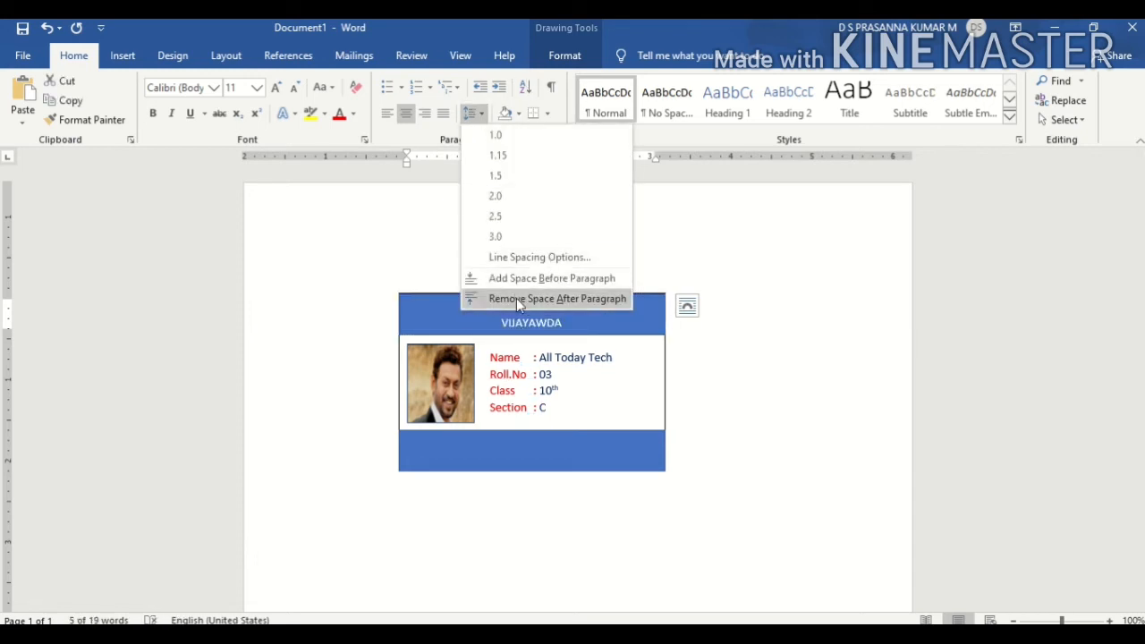
click(516, 297)
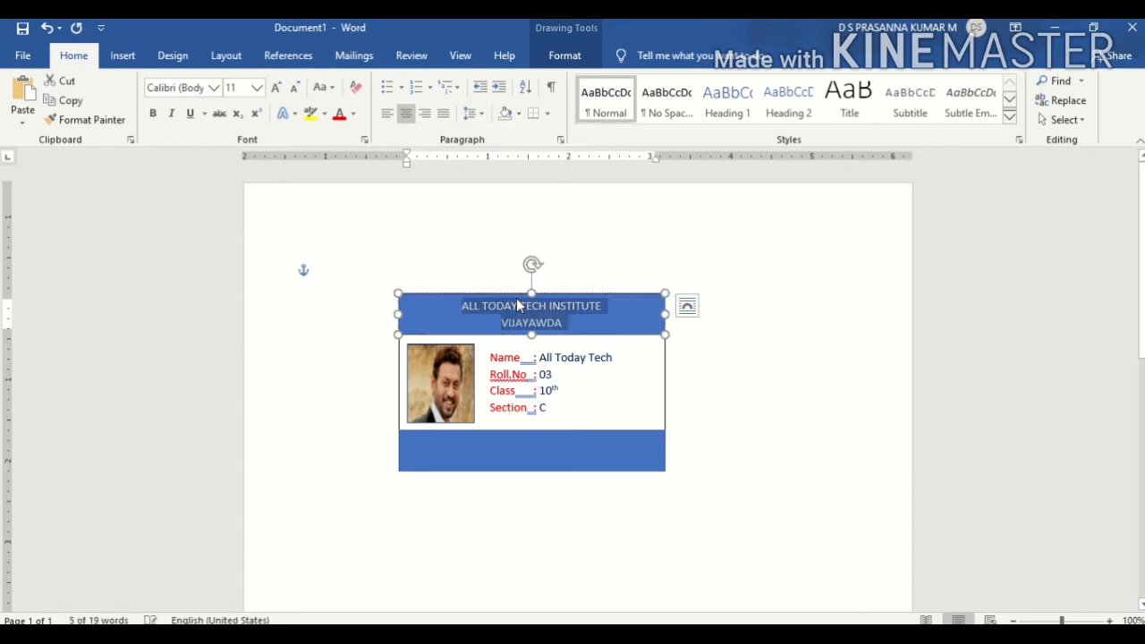
click(341, 115)
Enter the institute's street address in the blue footer band and align it left.
click(569, 447)
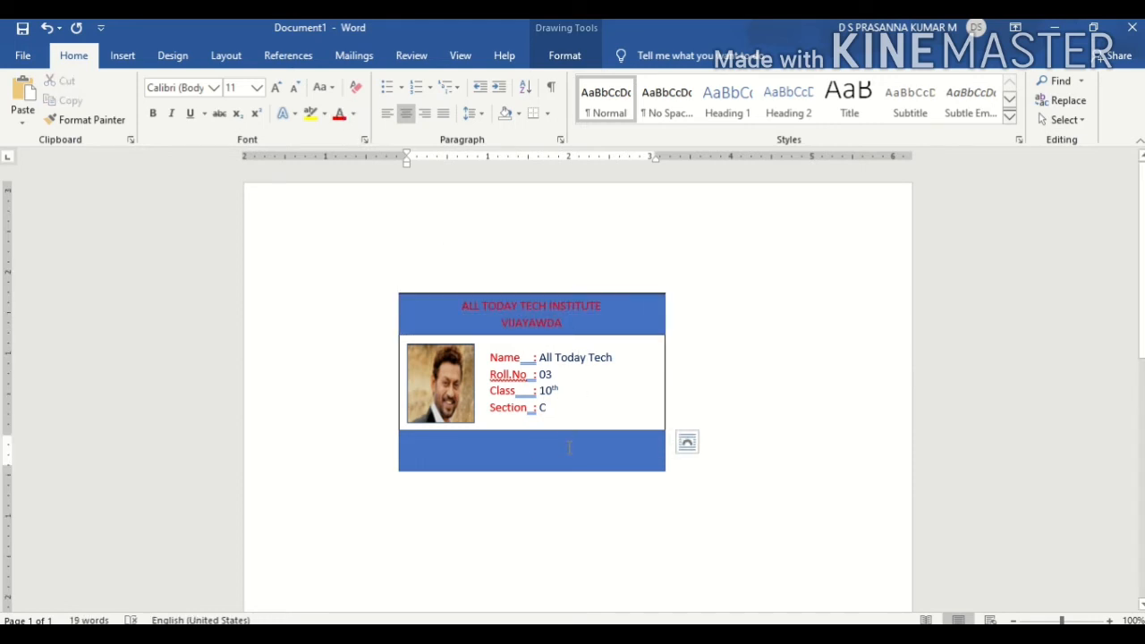
double_click(522, 457)
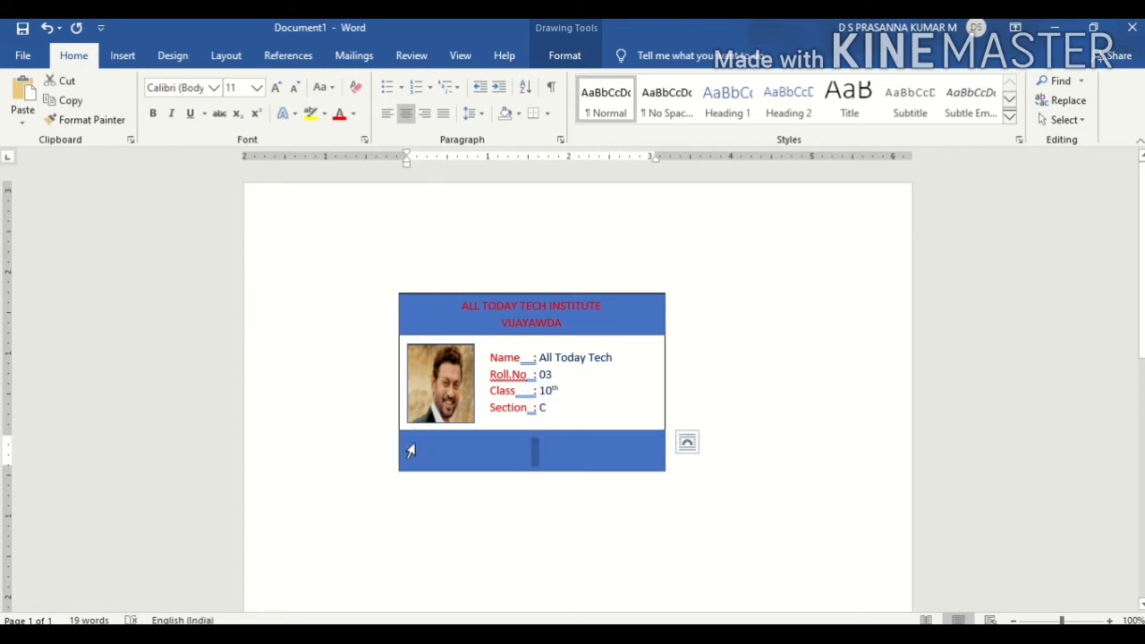
click(540, 458)
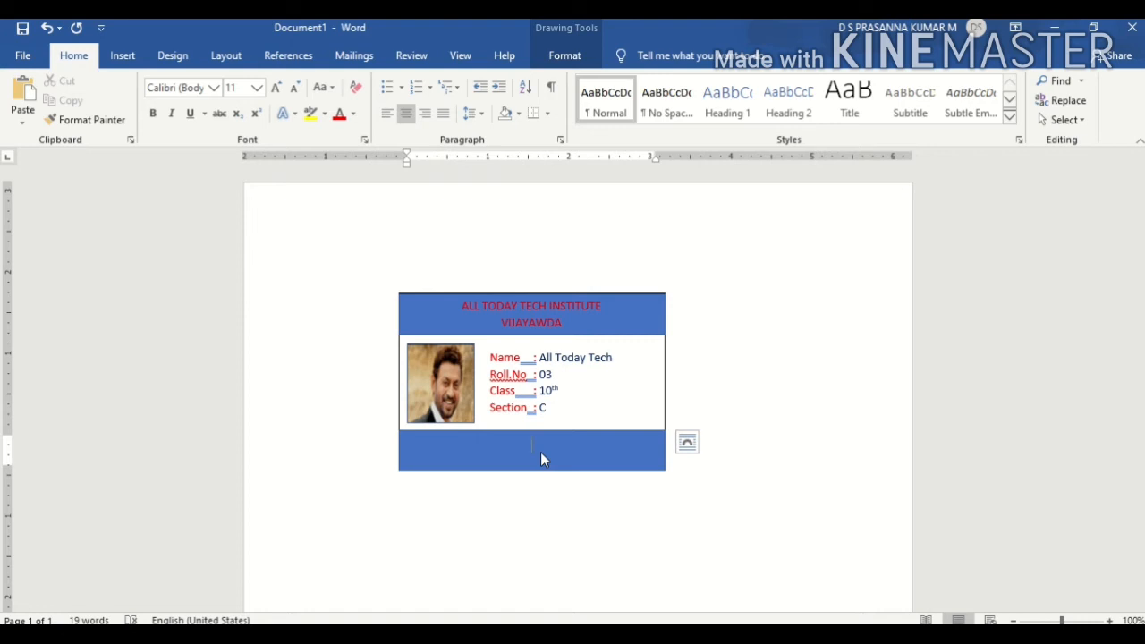
click(541, 451)
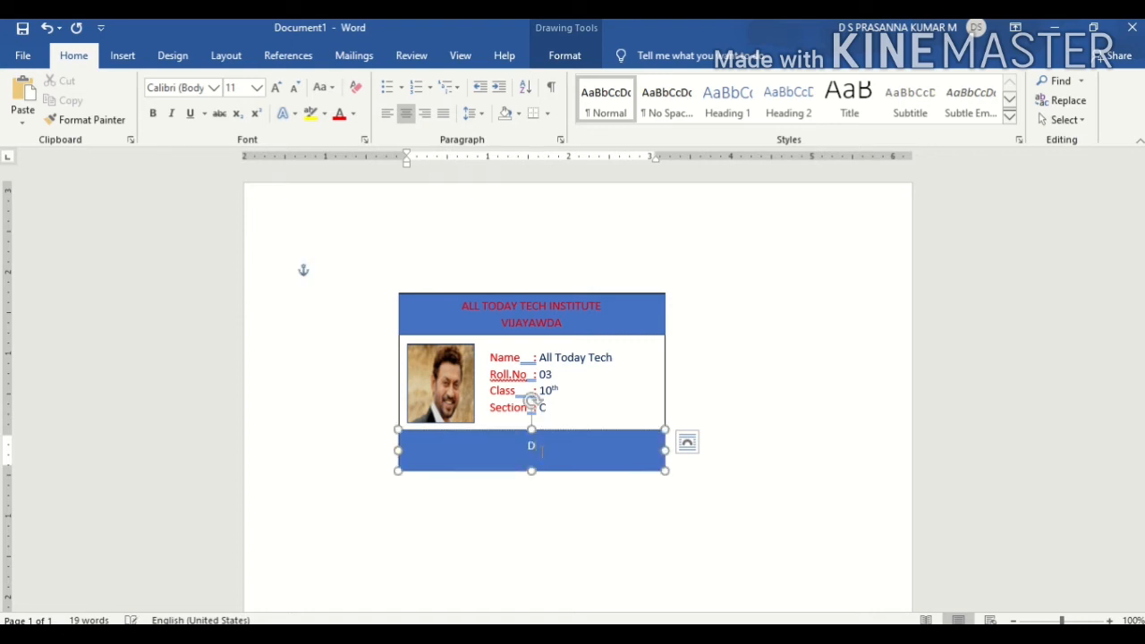
text(D-No-3/3, ATT Nagar)
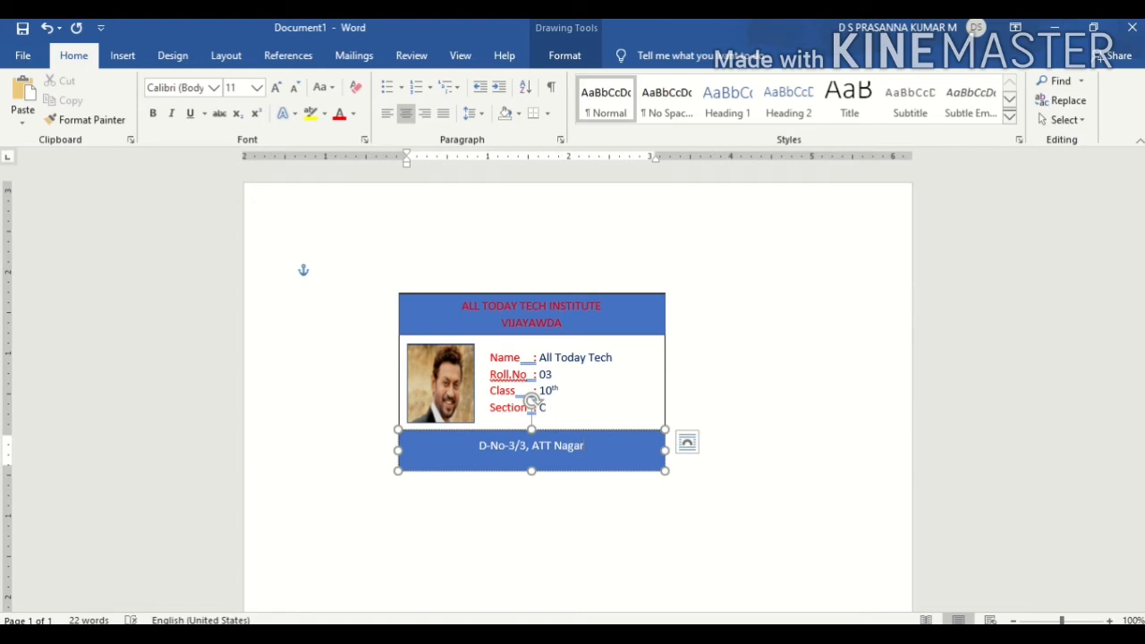
click(386, 115)
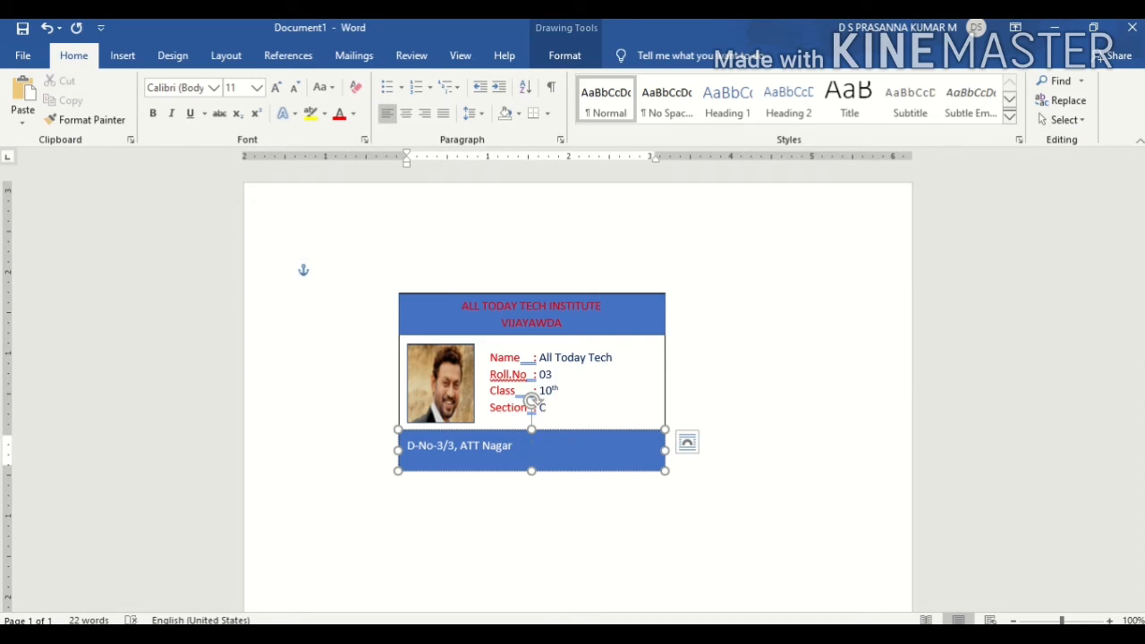
Add "Principal" on the same footer line as the address, separated from it by two tab stops.
key(Tab)
key(Tab)
text(Principal)
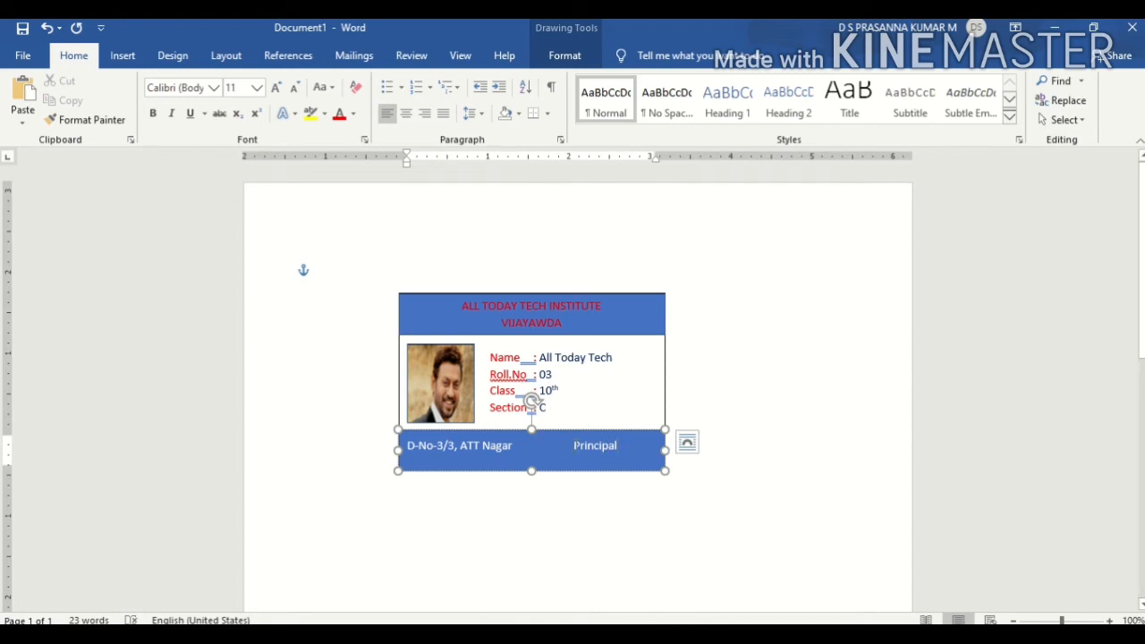
Move "Principal" to its own right-aligned second footer line and remove the space after both footer paragraphs.
key(Return)
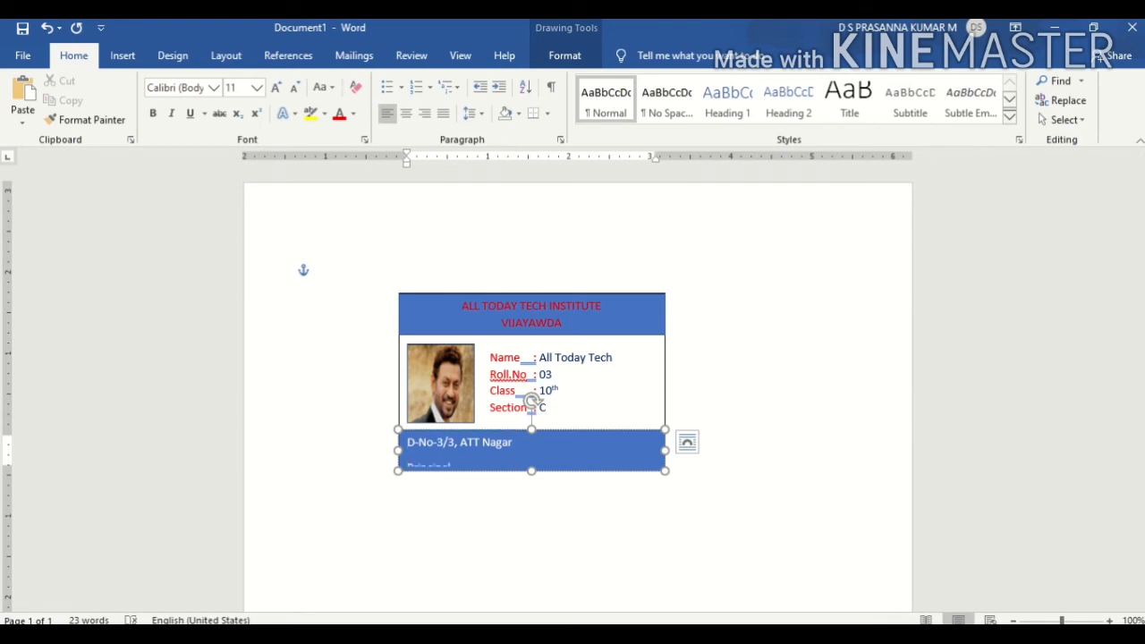
click(428, 114)
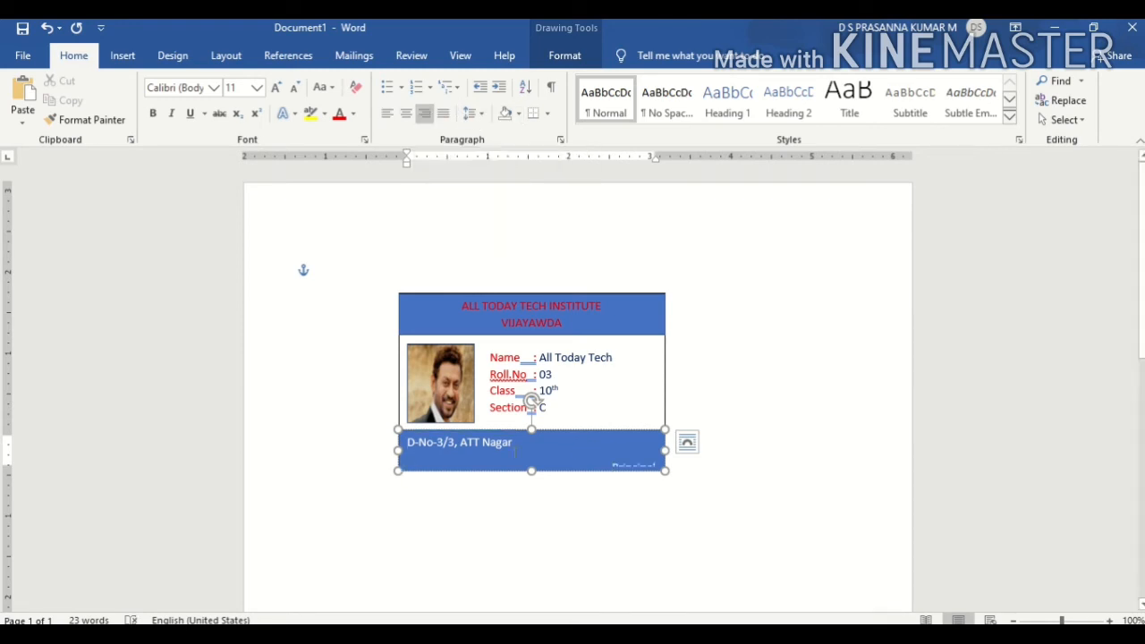
key(ctrl+a)
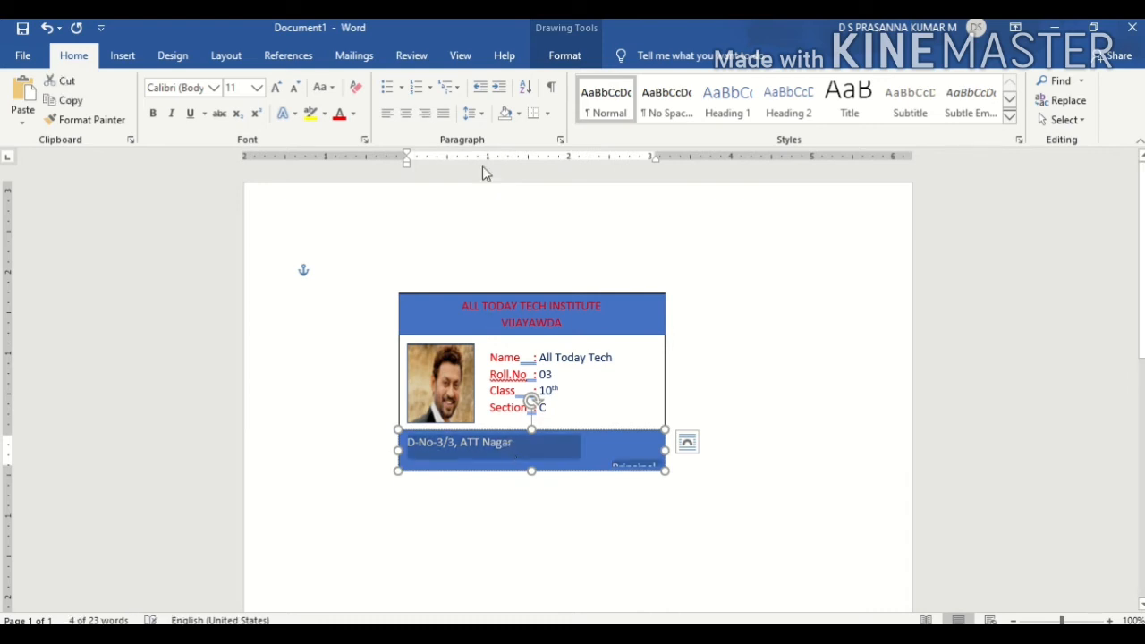
click(483, 113)
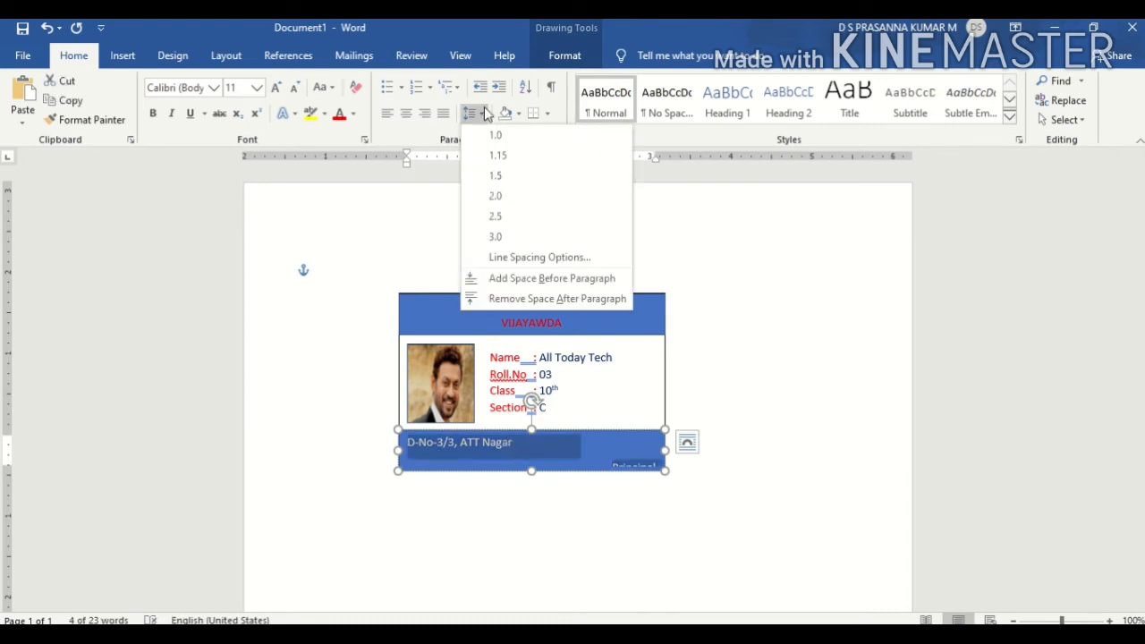
click(514, 298)
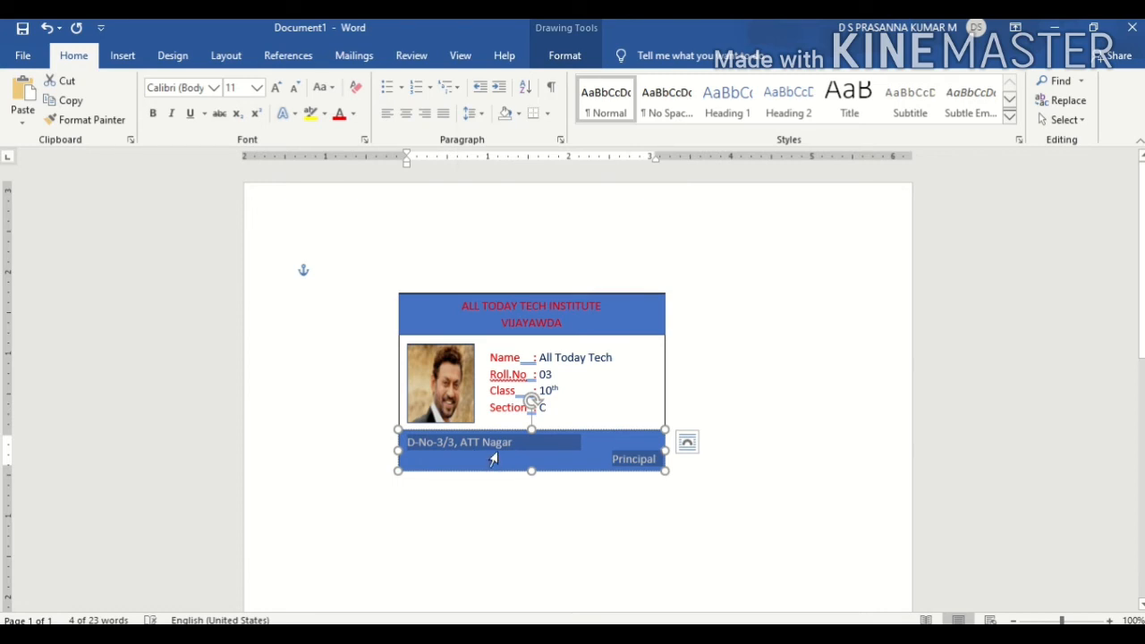
Change the alignment of the "Principal" line in the footer band to left.
click(493, 458)
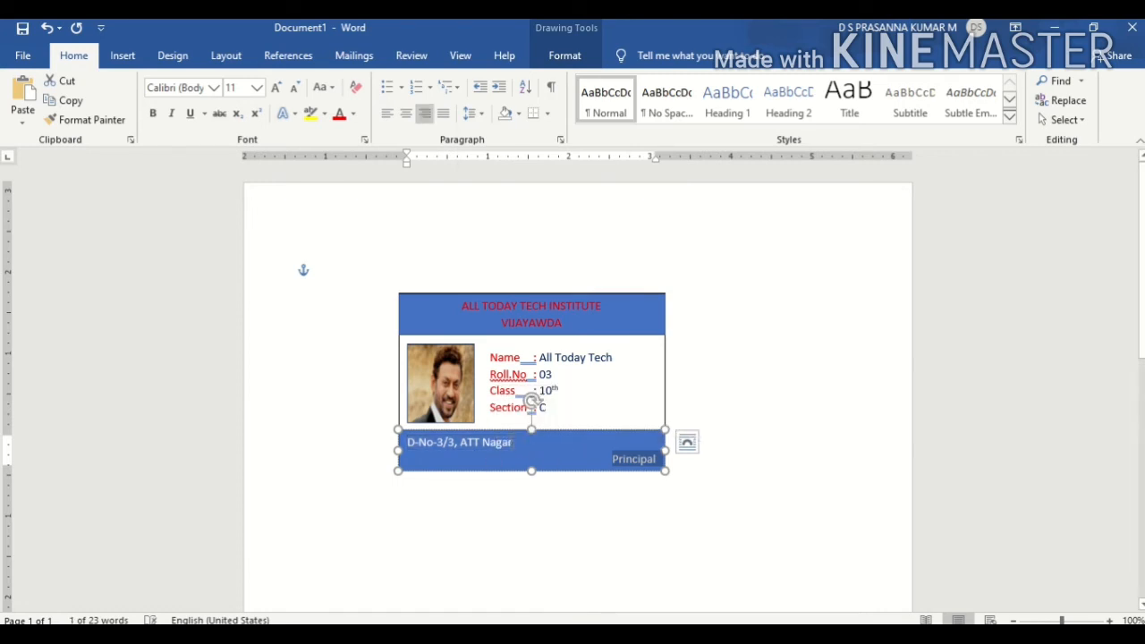
click(542, 461)
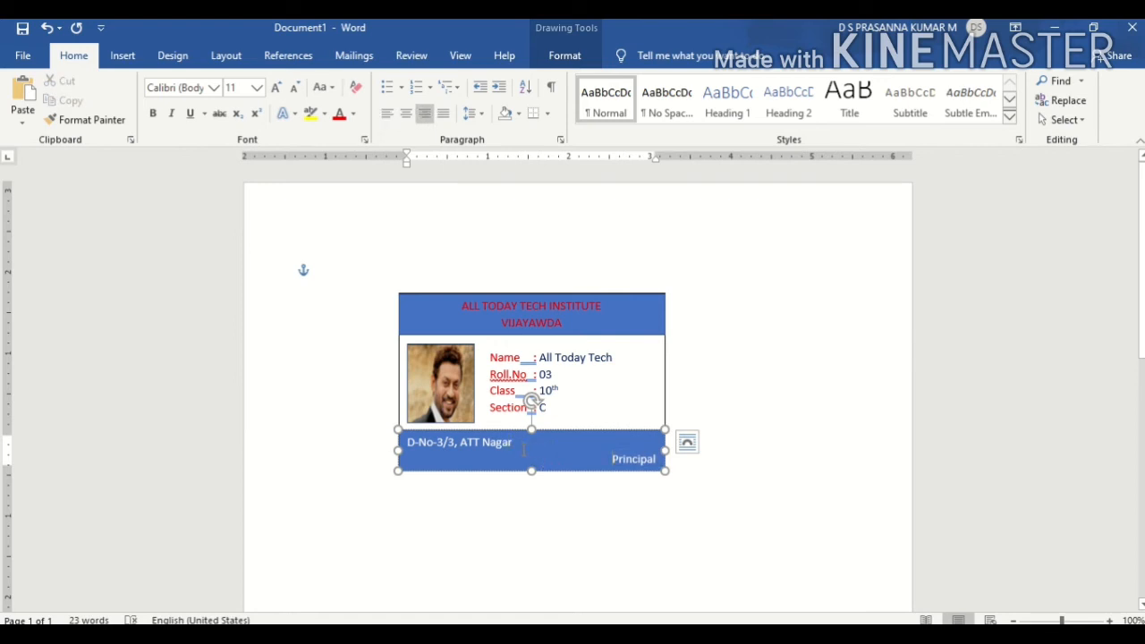
key(ctrl+e)
key(ctrl+l)
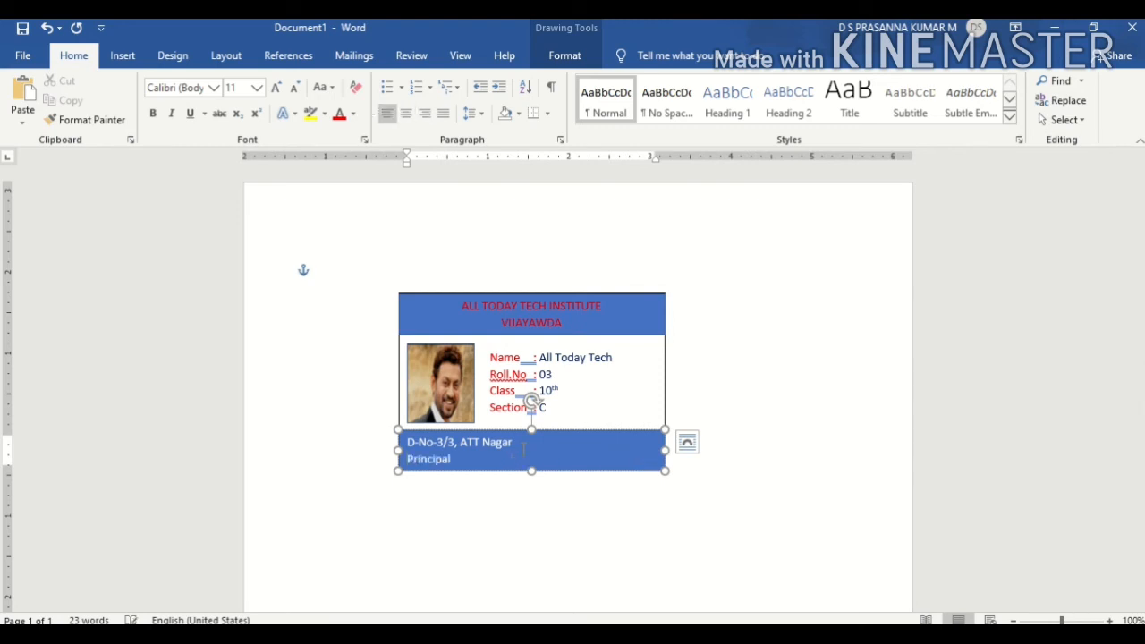
Try a "Mobile" label in the footer band and delete it together with the line break before "Principal".
text(Mobile)
key(BackSpace)
key(BackSpace)
key(BackSpace)
key(BackSpace)
key(BackSpace)
key(BackSpace)
key(BackSpace)
Try a "Ph.No" label before "Principal" on the address line, remove it and put "Principal" back on the second line.
text(Ph.No)
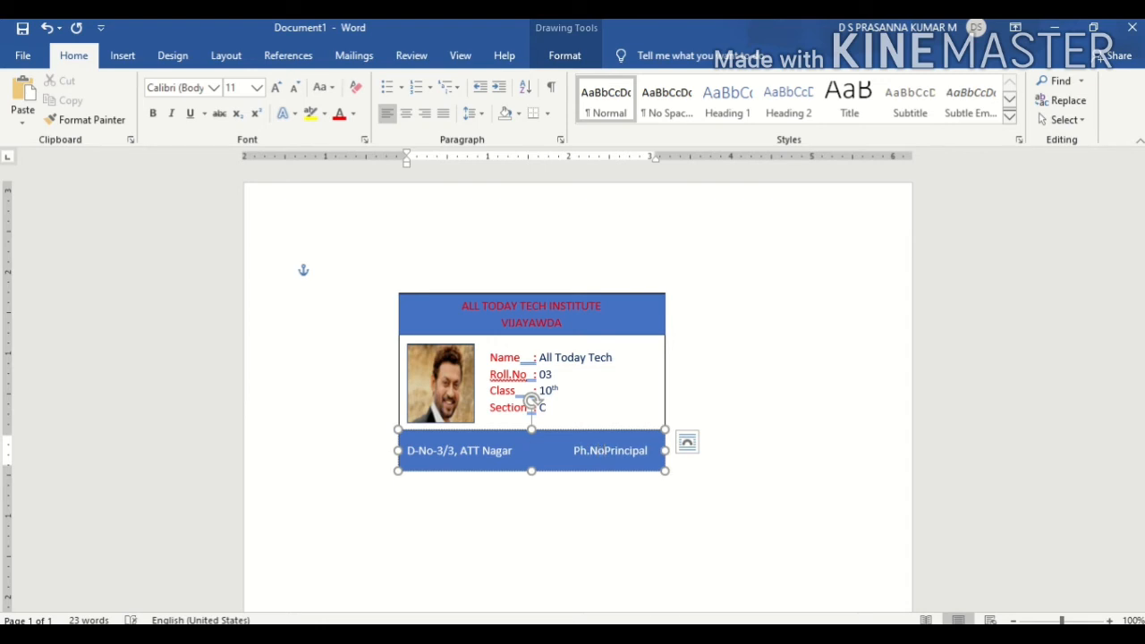
key(BackSpace)
key(BackSpace)
key(BackSpace)
key(BackSpace)
key(BackSpace)
key(Return)
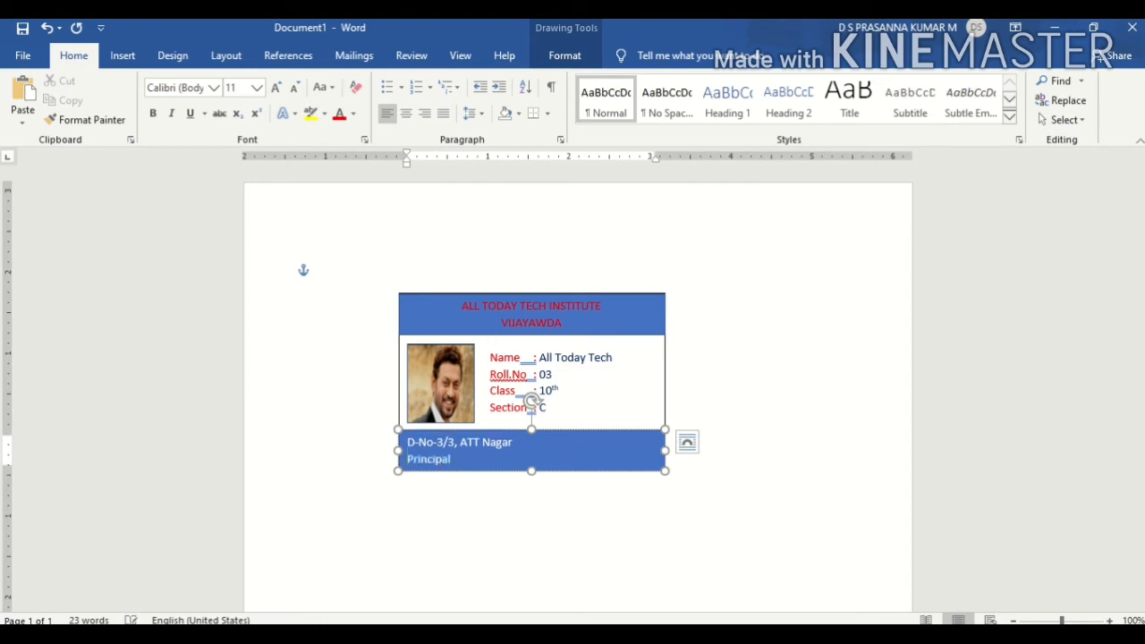
Insert a "Ph.No:-" label at the start of the footer's second line, with "Principal" spaced to the far right end.
text(Ph.No:-)
key(BackSpace)
click(777, 310)
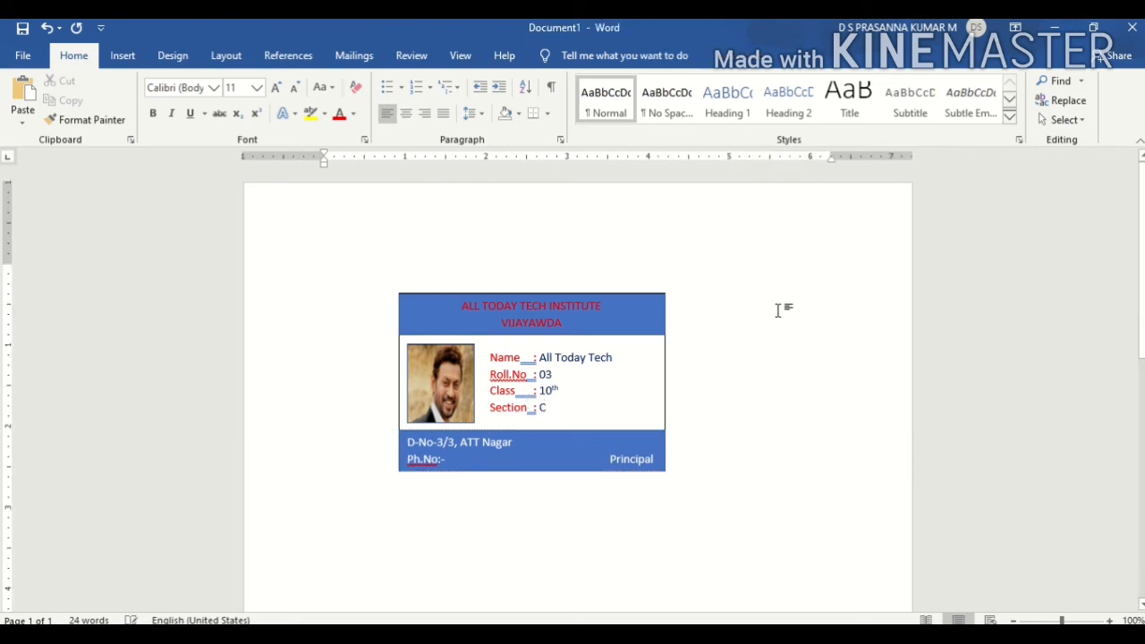
Fill both the institute header band and the footer band of the card with the standard light green colour.
click(601, 322)
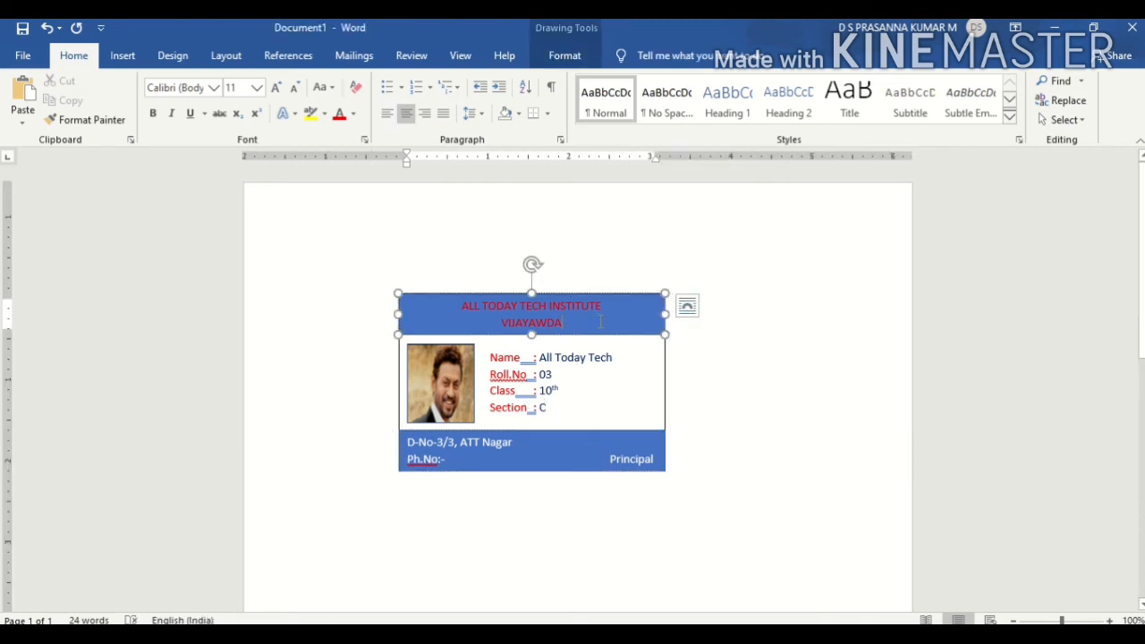
click(565, 59)
click(363, 83)
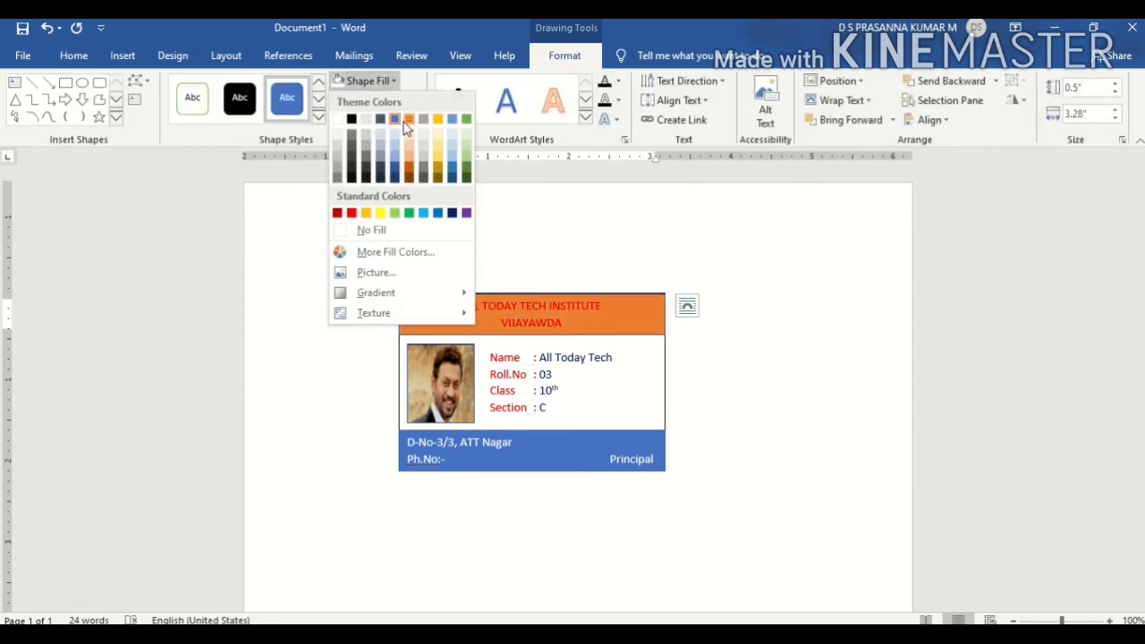
click(394, 213)
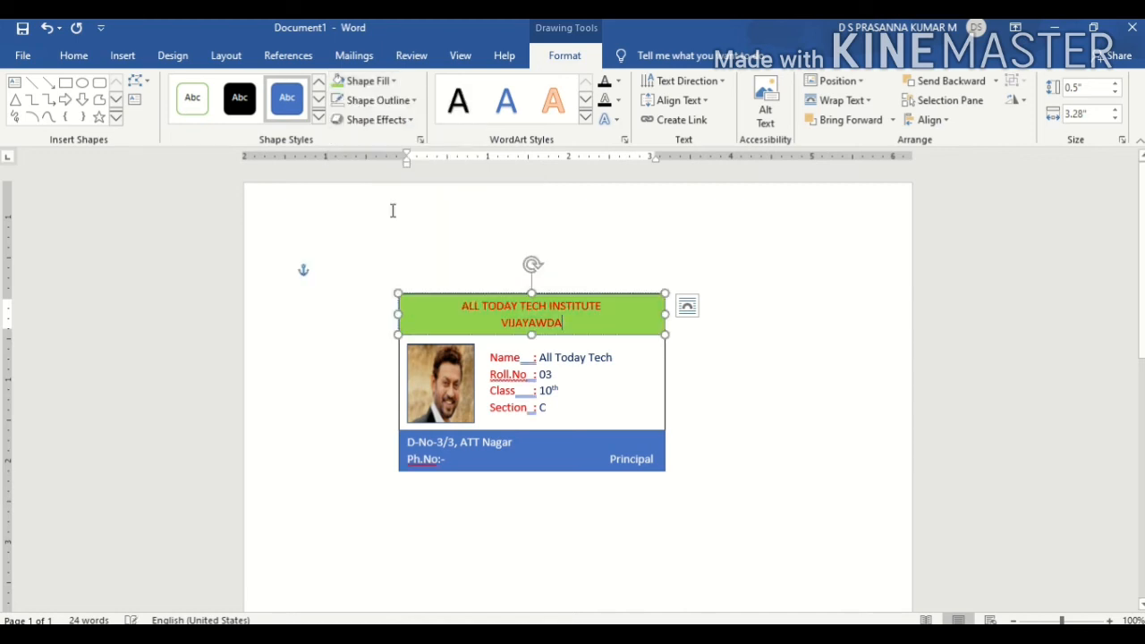
click(541, 458)
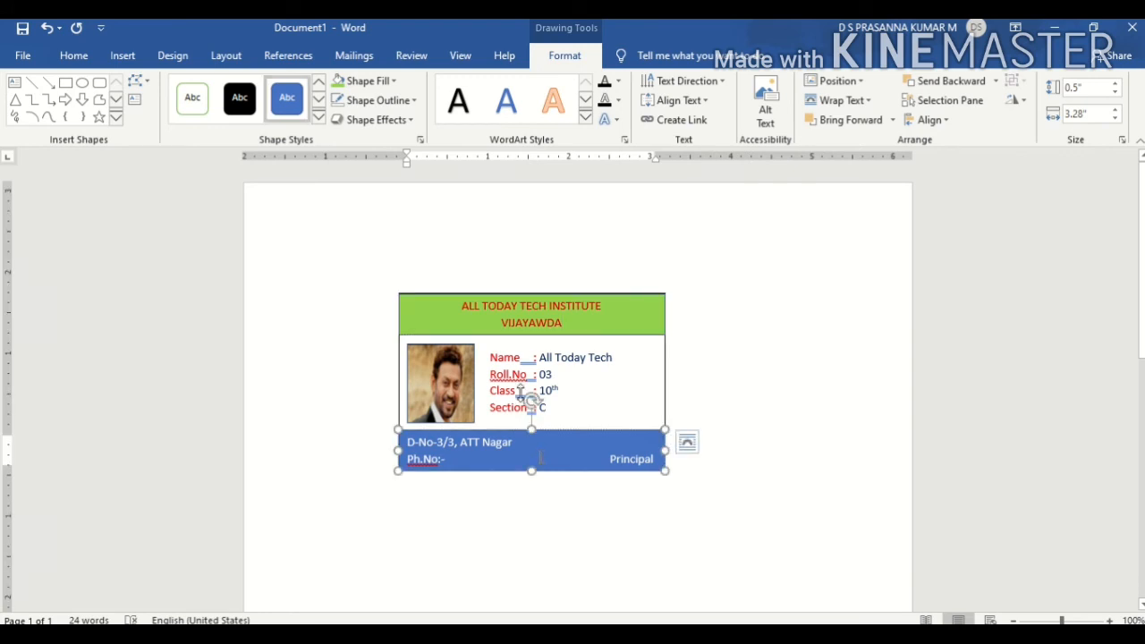
click(393, 83)
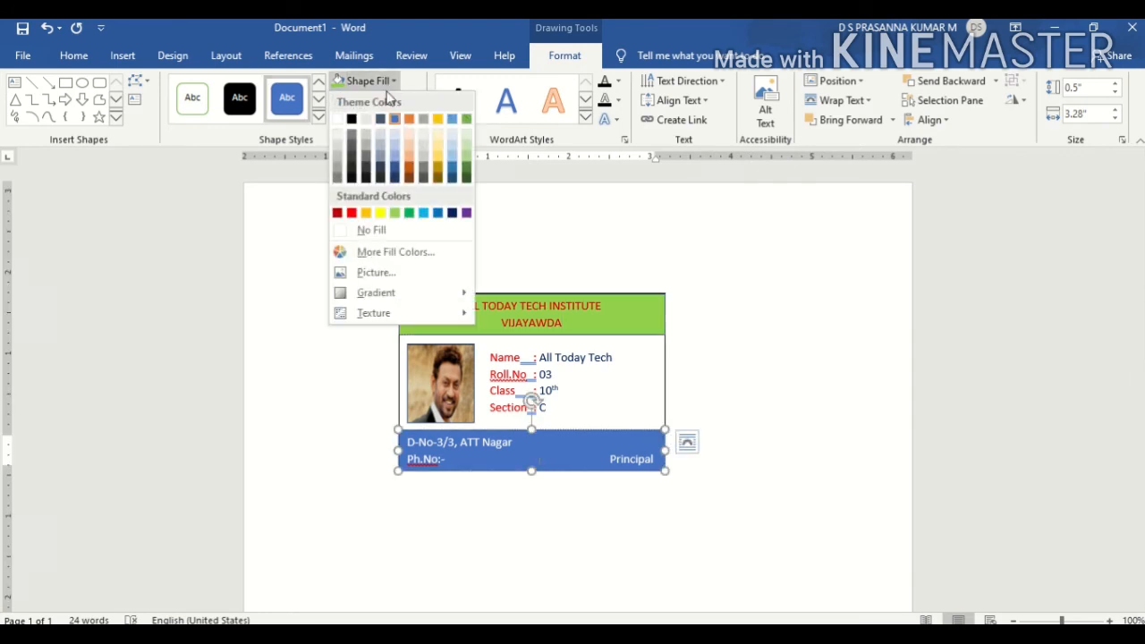
click(395, 214)
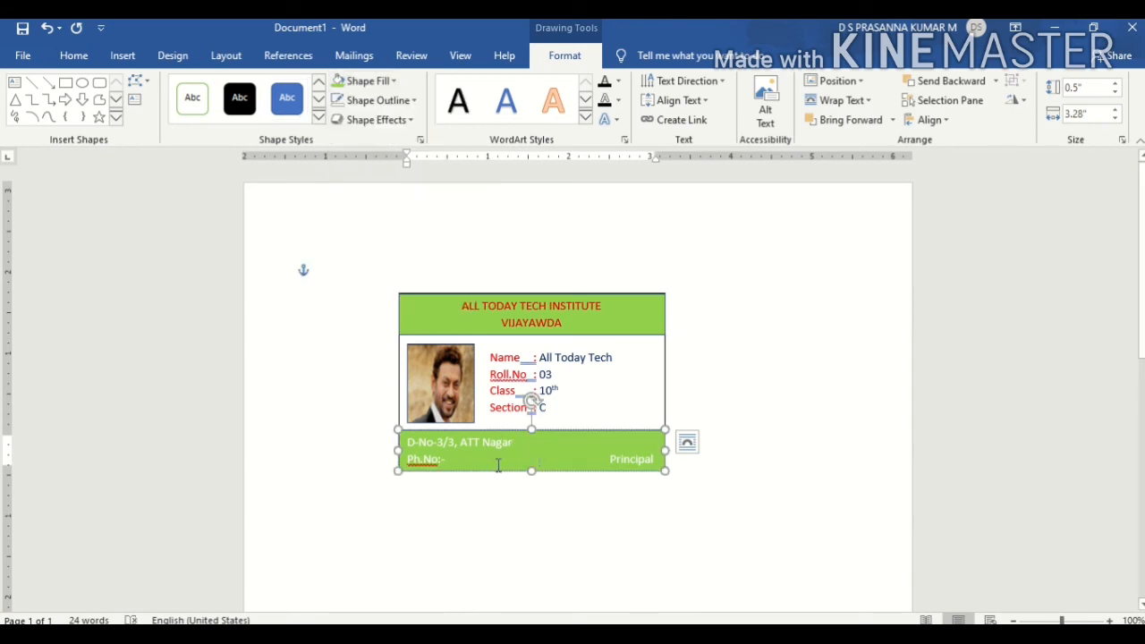
Colour all the text in the footer band with the standard dark blue.
key(ctrl+a)
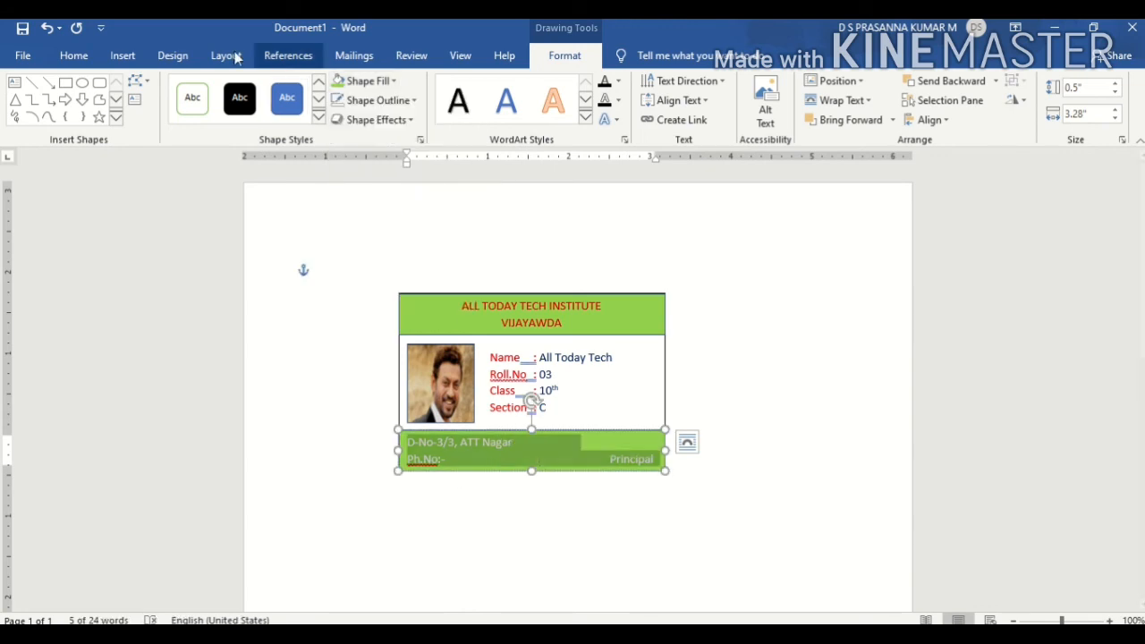
click(75, 58)
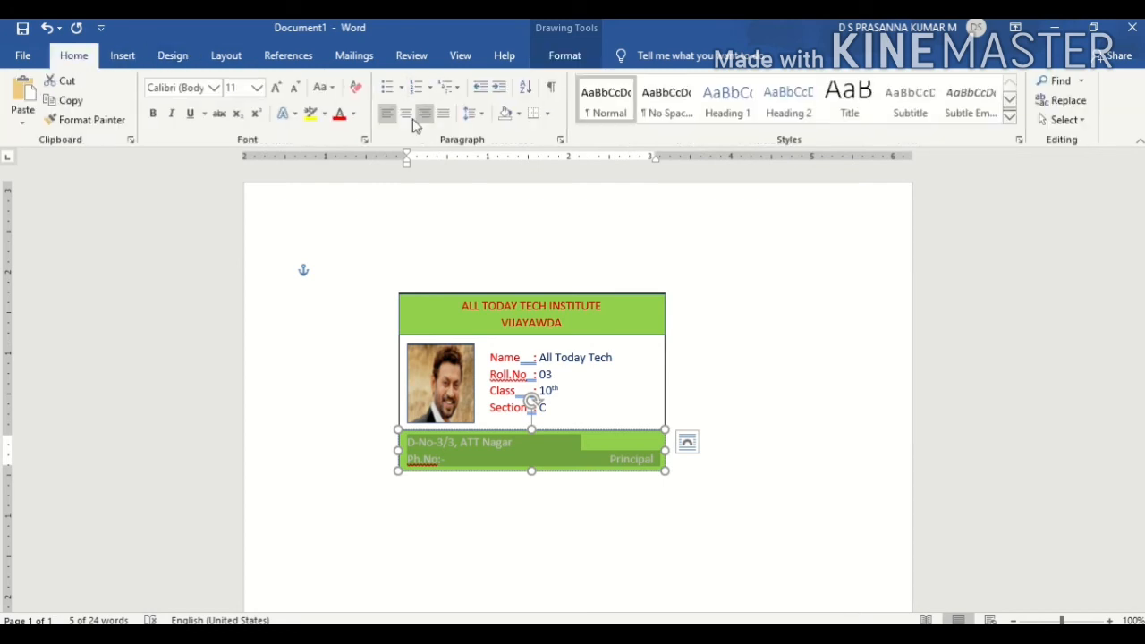
click(353, 115)
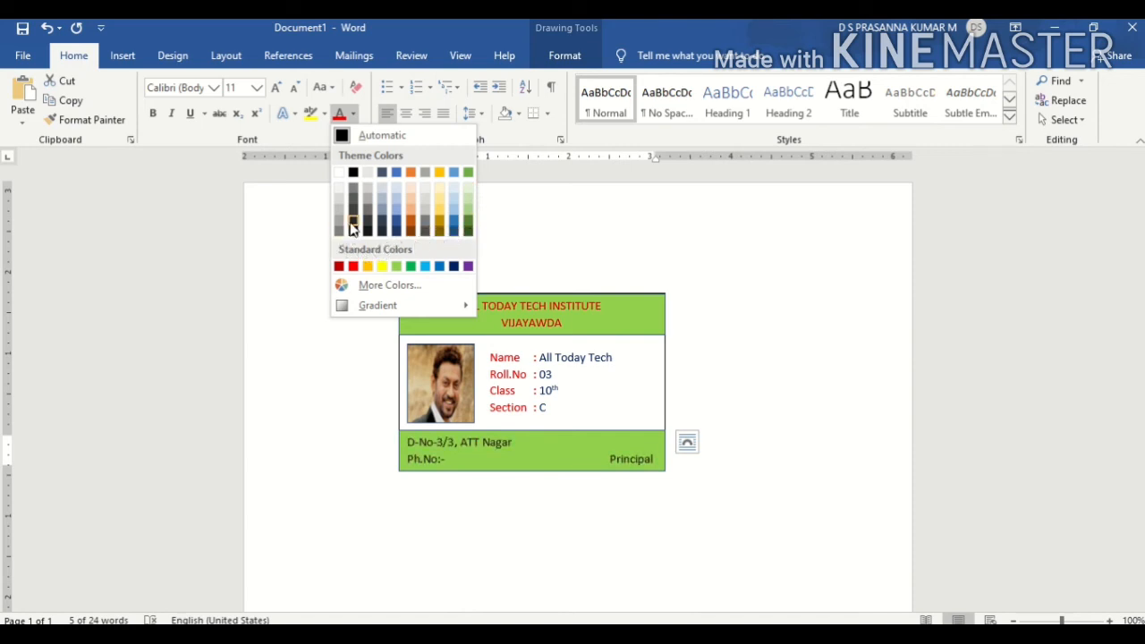
click(454, 266)
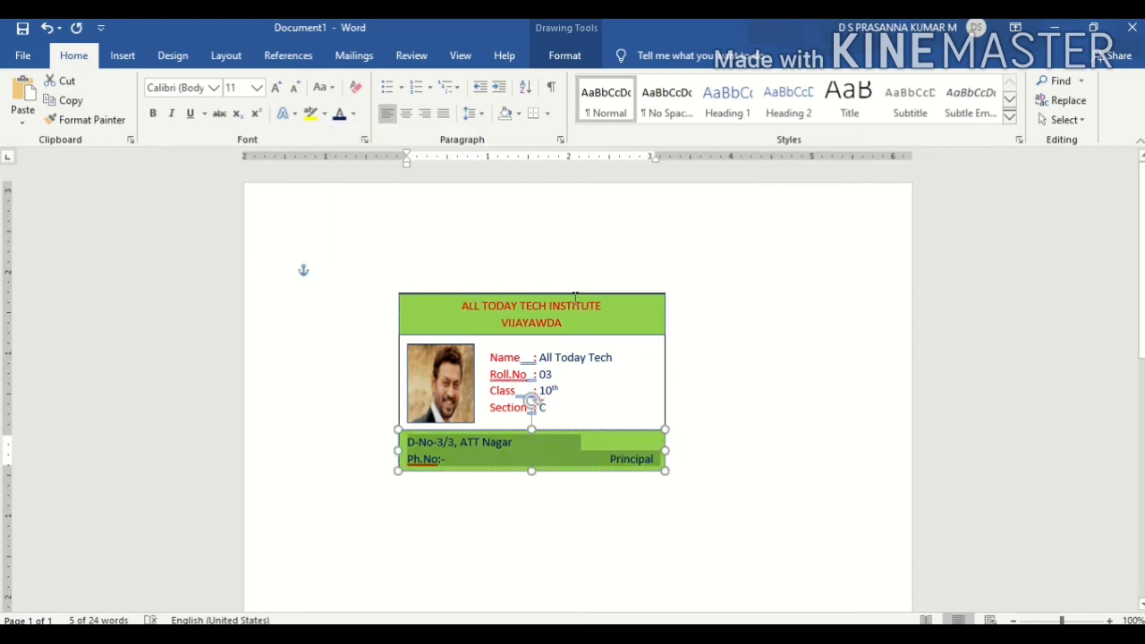
click(575, 298)
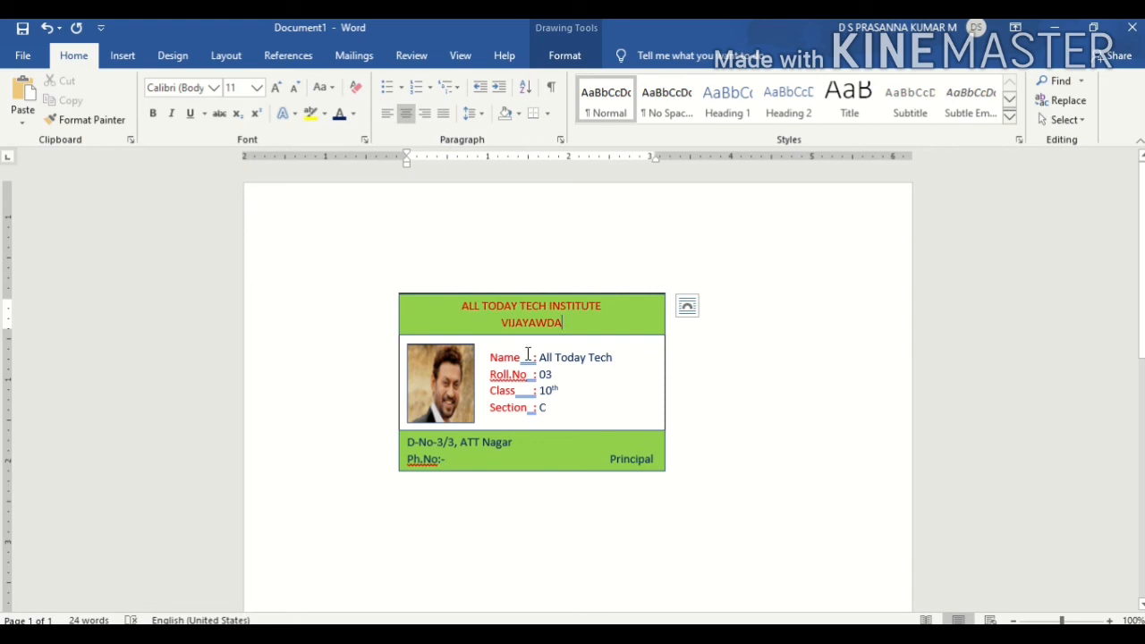
click(738, 386)
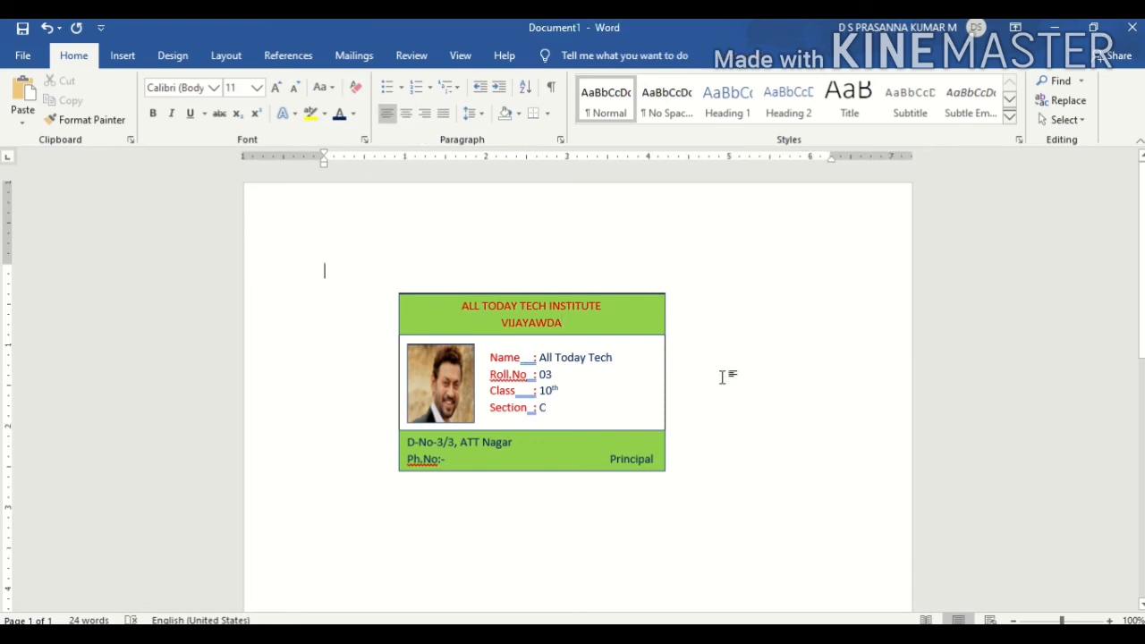
click(626, 322)
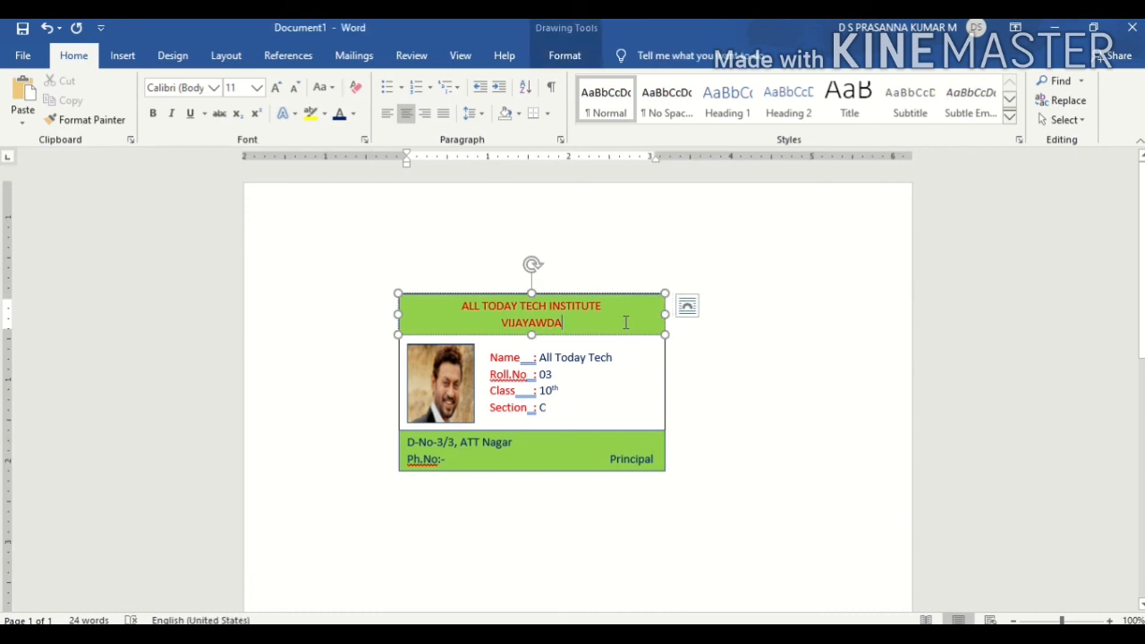
click(841, 360)
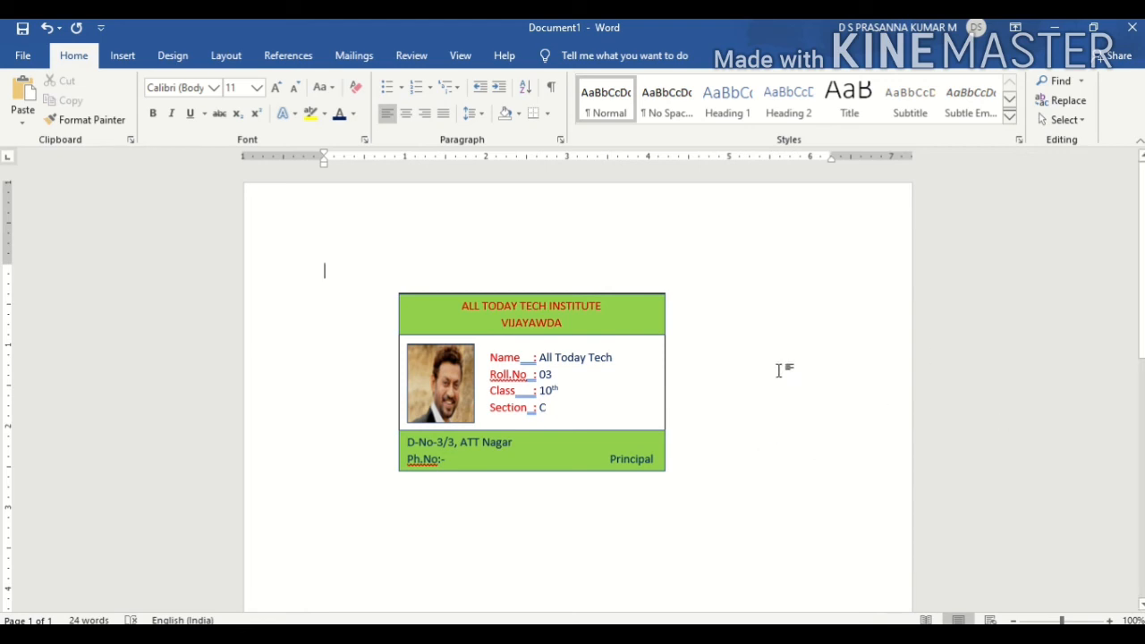
Ignore the grammar marks before the colons on the "Name" and "Class" lines of the student details.
click(530, 369)
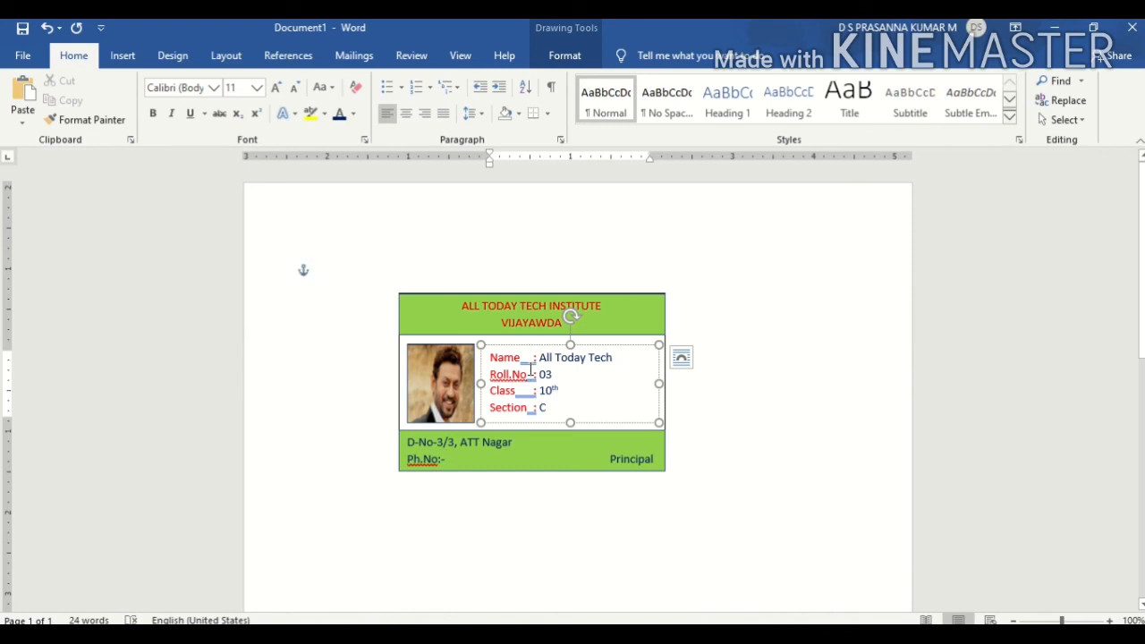
right_click(531, 369)
key(Escape)
right_click(528, 360)
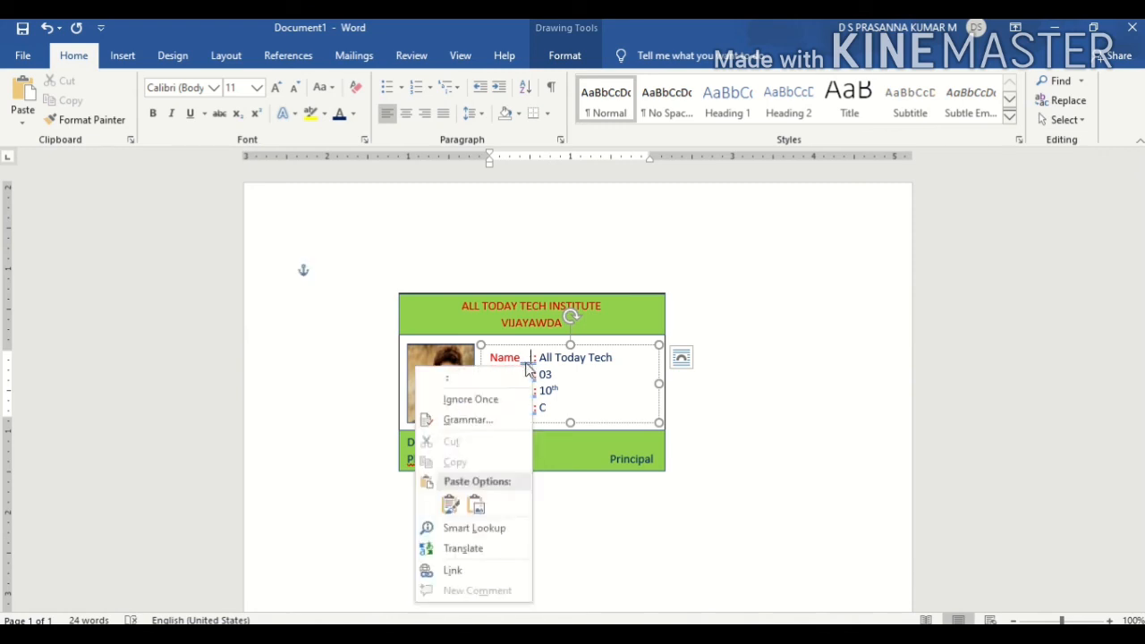
click(485, 401)
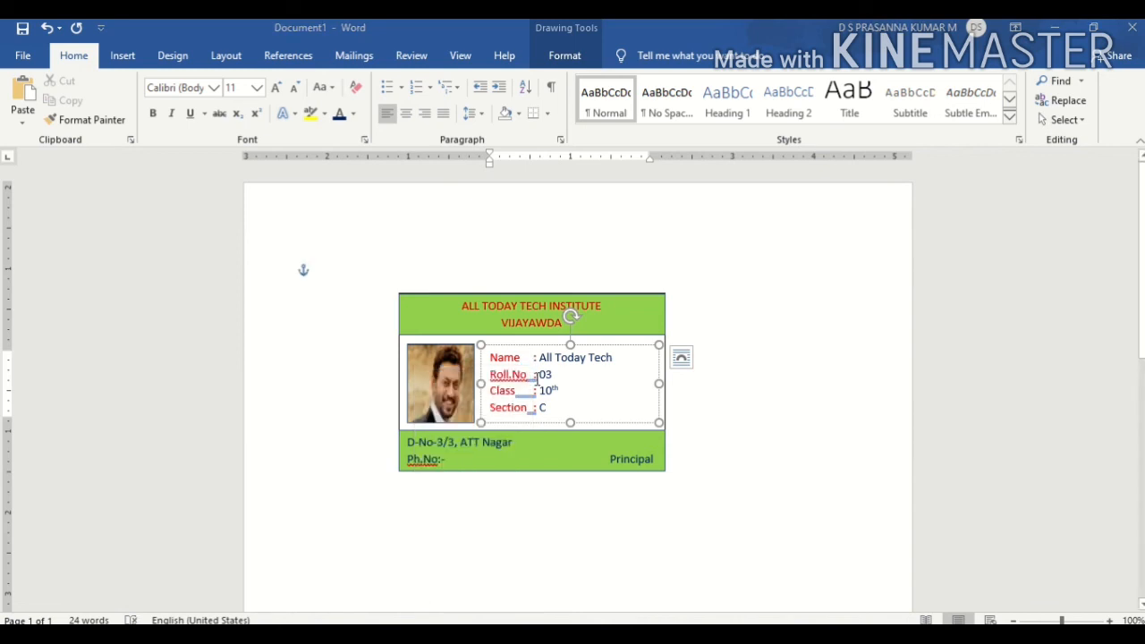
key(super)
click(911, 363)
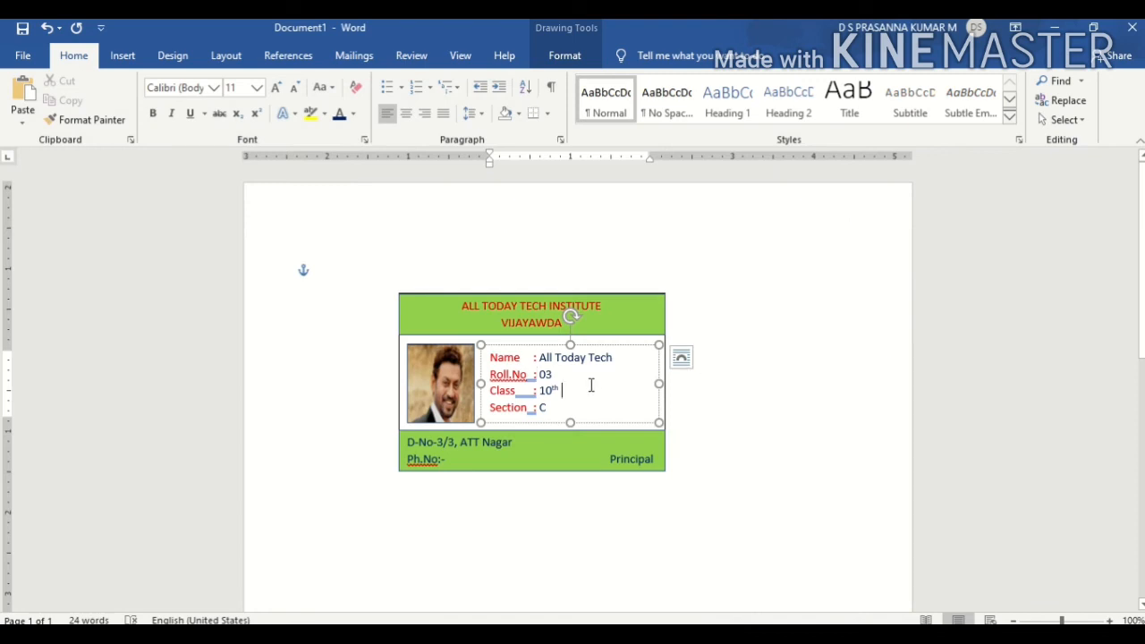
right_click(534, 386)
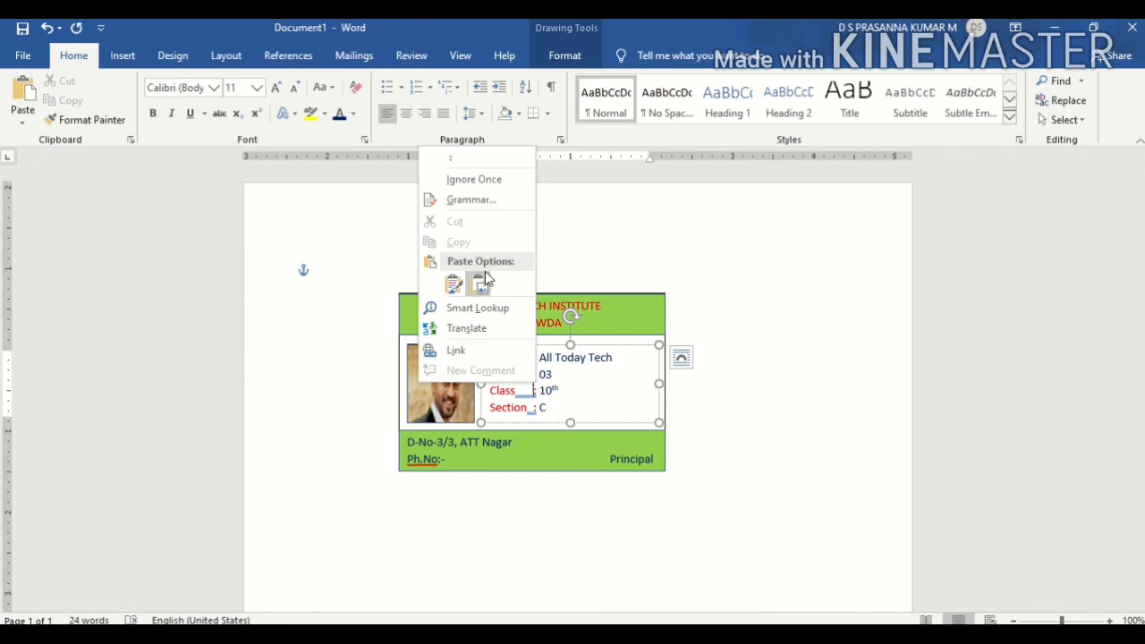
click(473, 180)
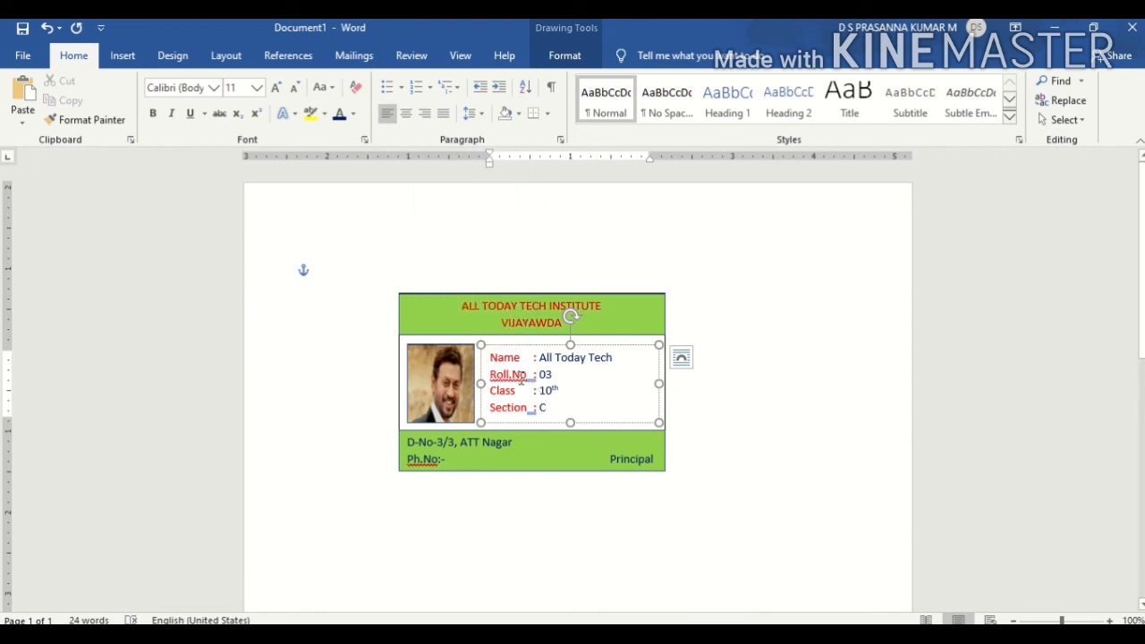
Ignore all spelling flags for "Roll.No" and the grammar marks before the colons on the "Roll.No" and "Section" lines.
right_click(523, 378)
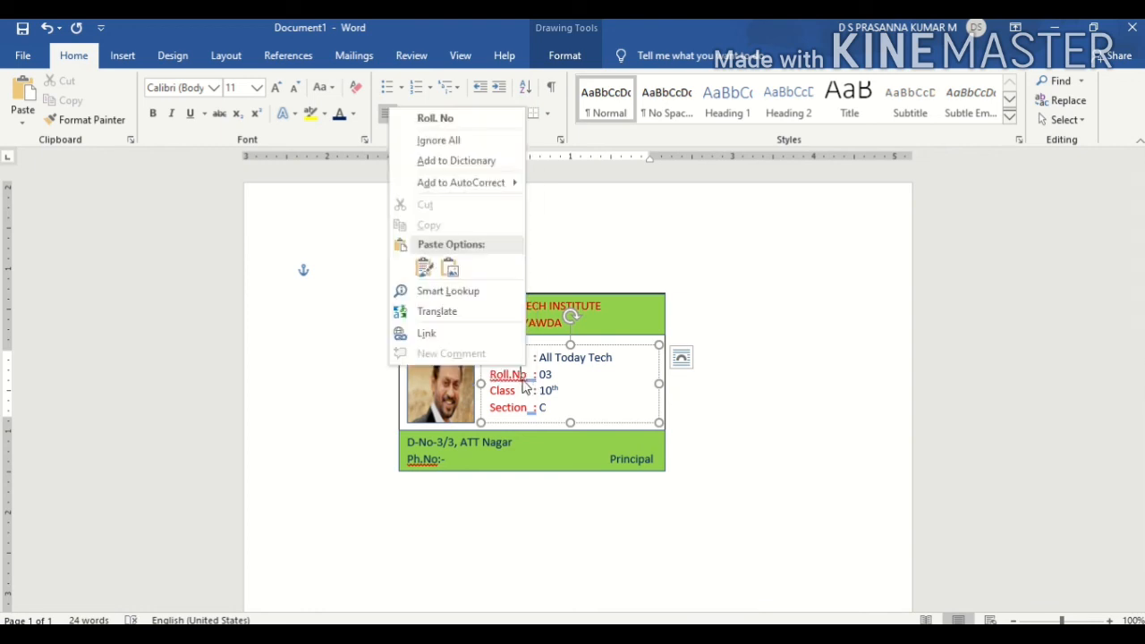
click(454, 141)
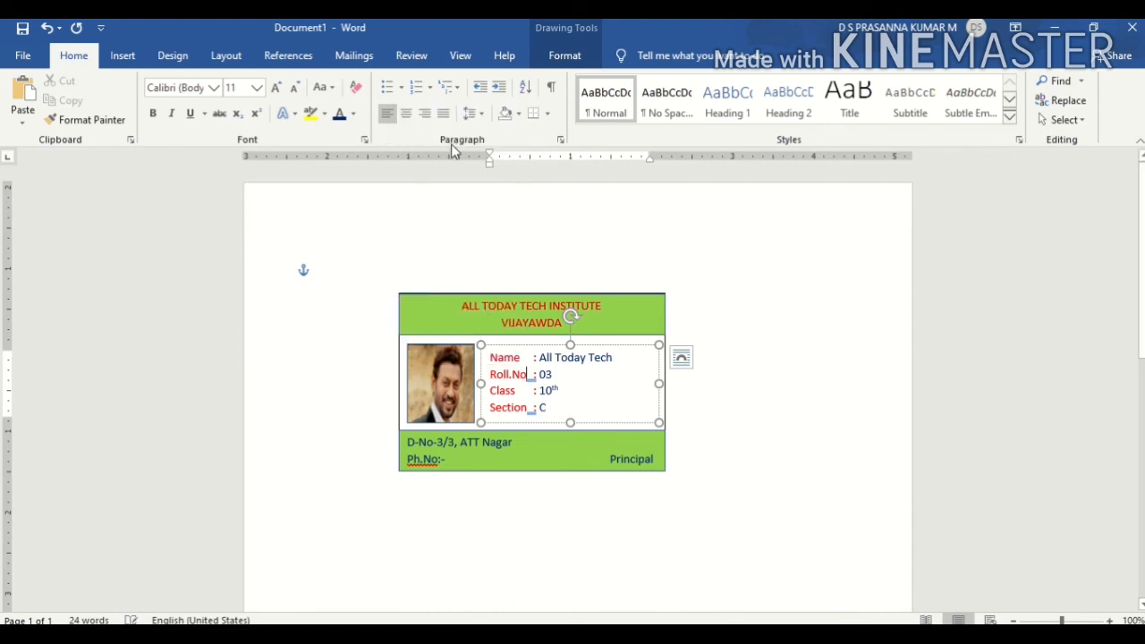
right_click(531, 380)
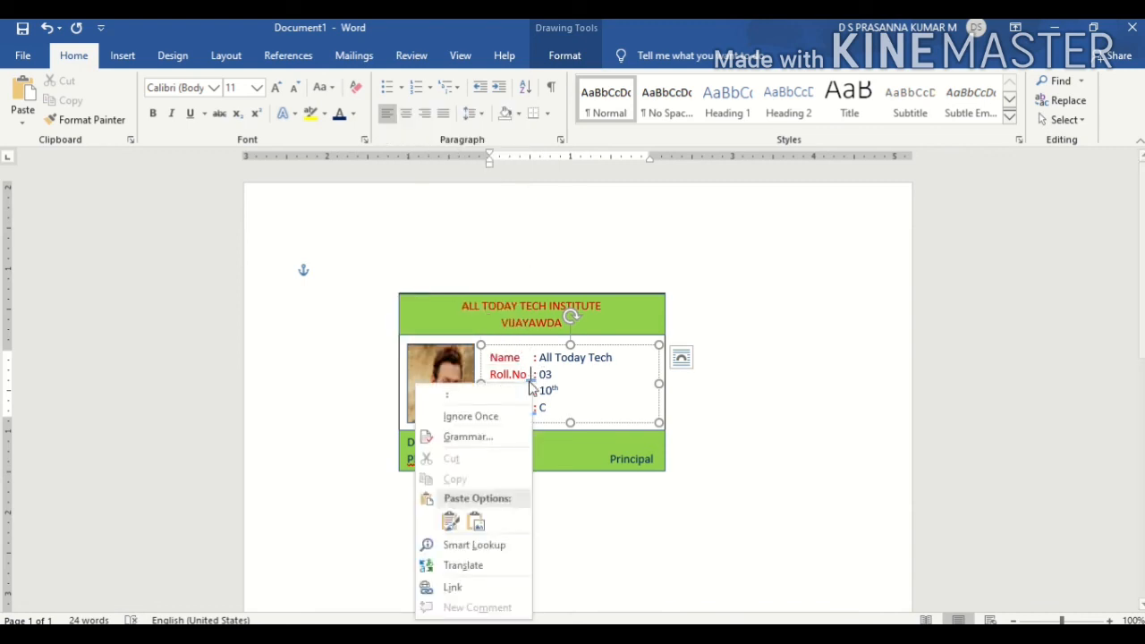
click(506, 427)
key(super)
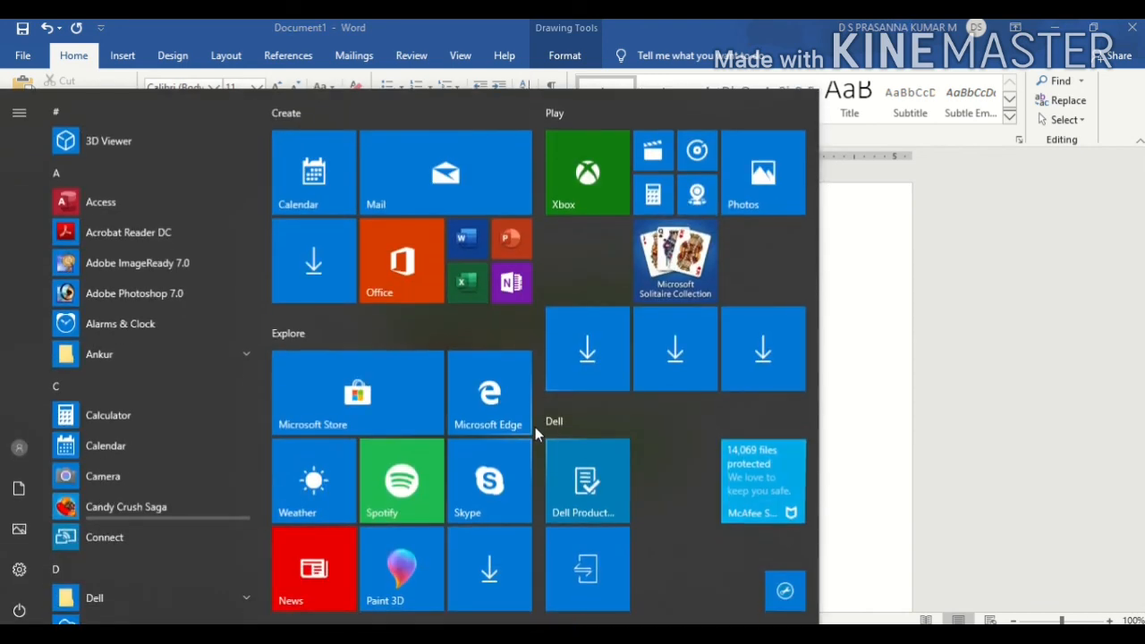
click(1073, 290)
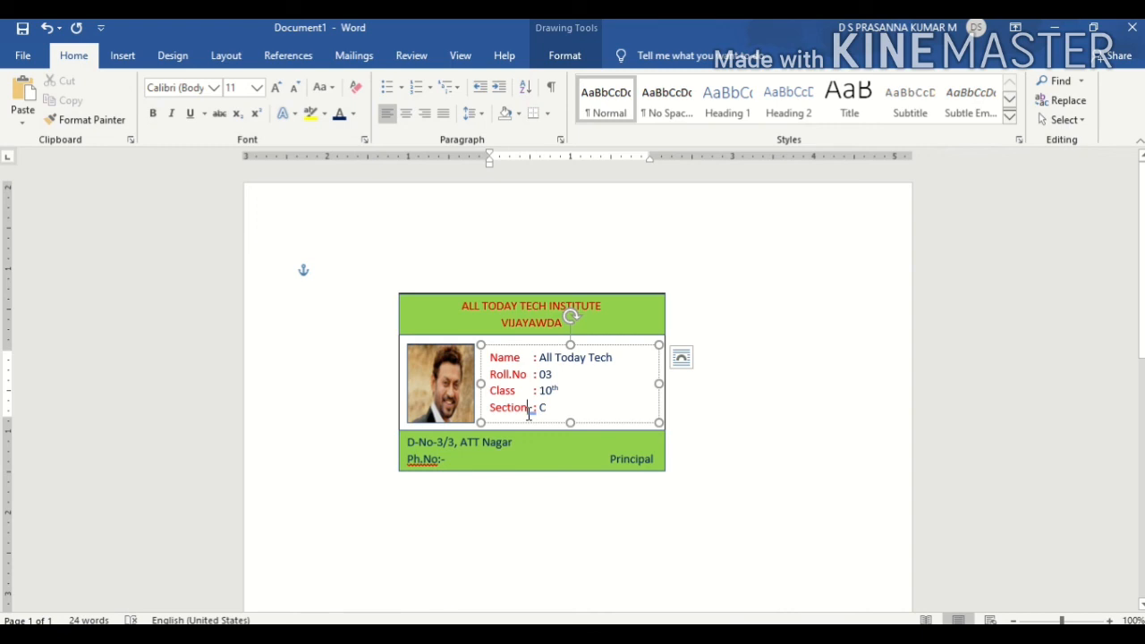
right_click(529, 413)
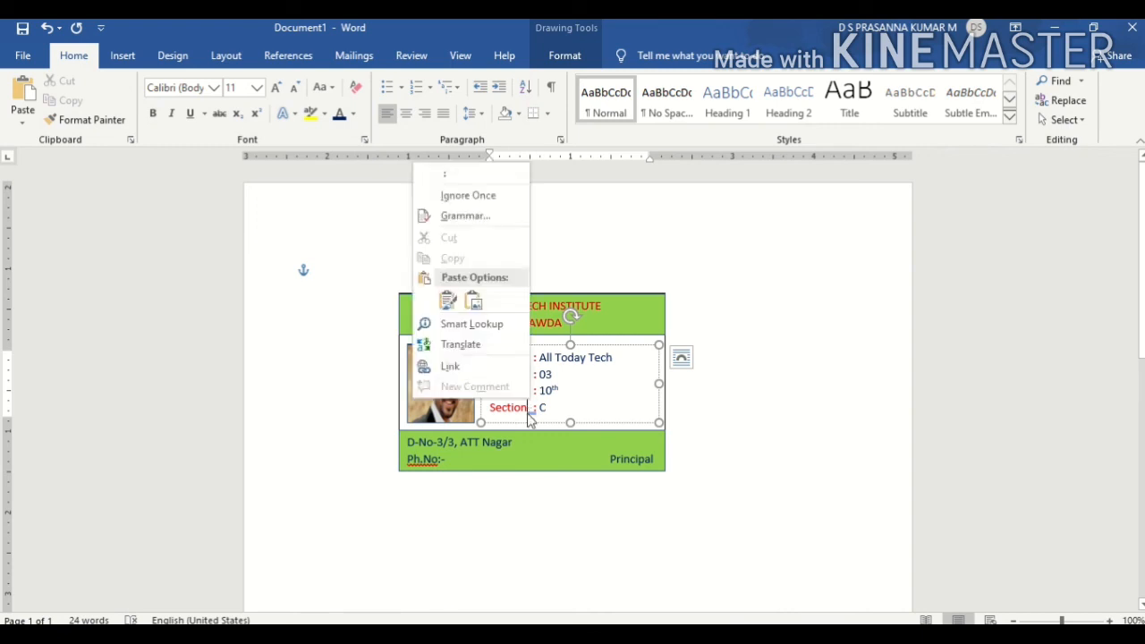
click(465, 196)
click(742, 319)
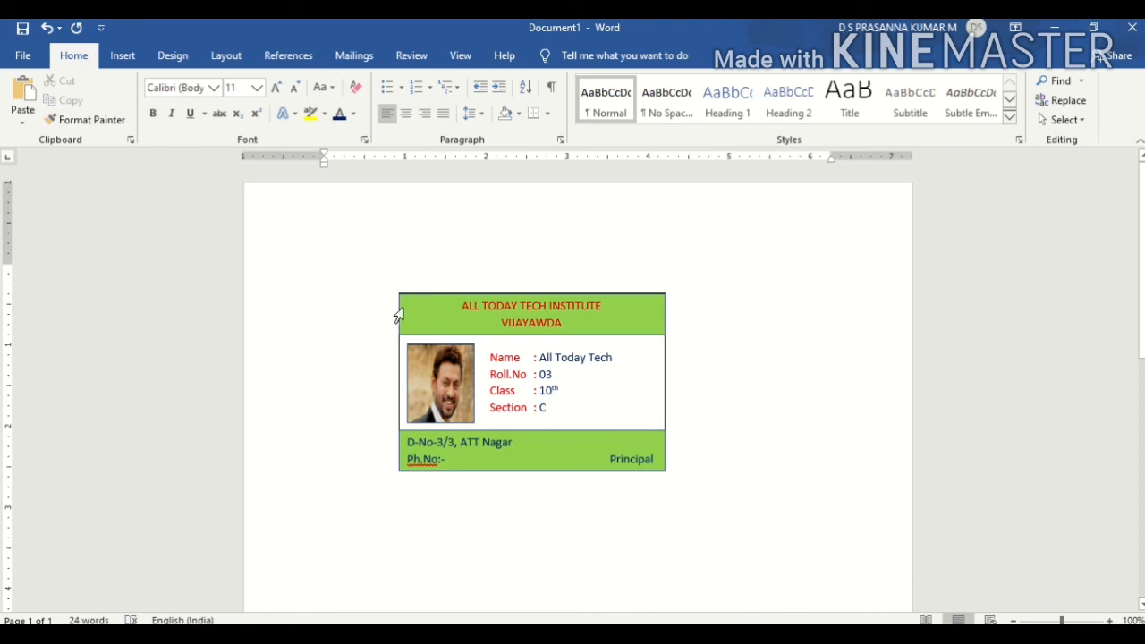
Give the card's outer rectangle a black outline with a 1½ pt weight.
click(402, 354)
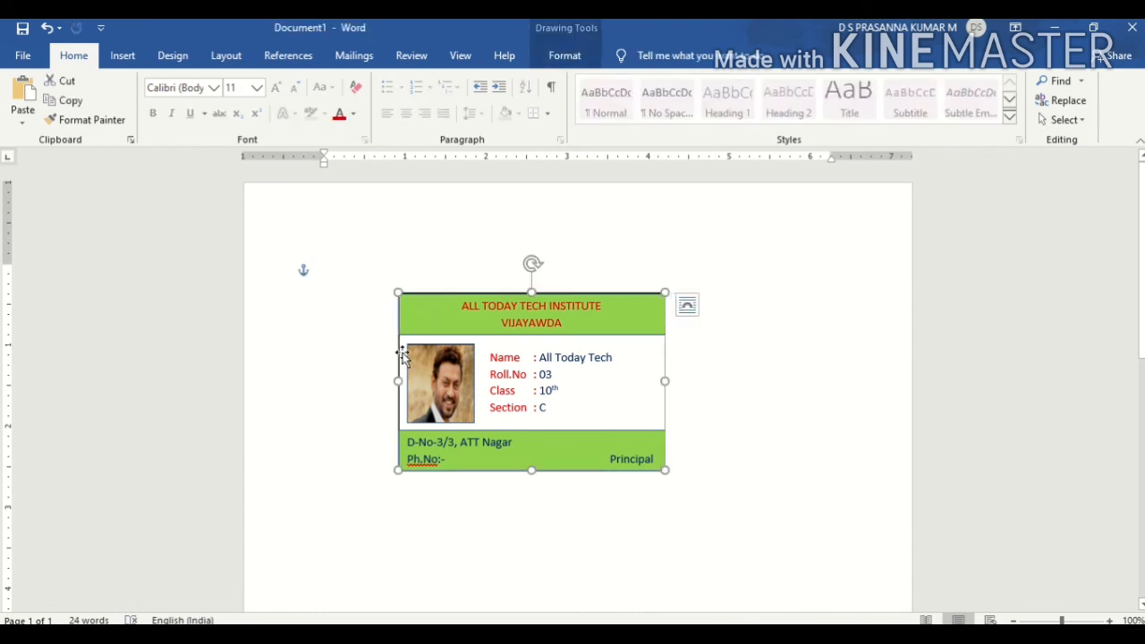
click(571, 59)
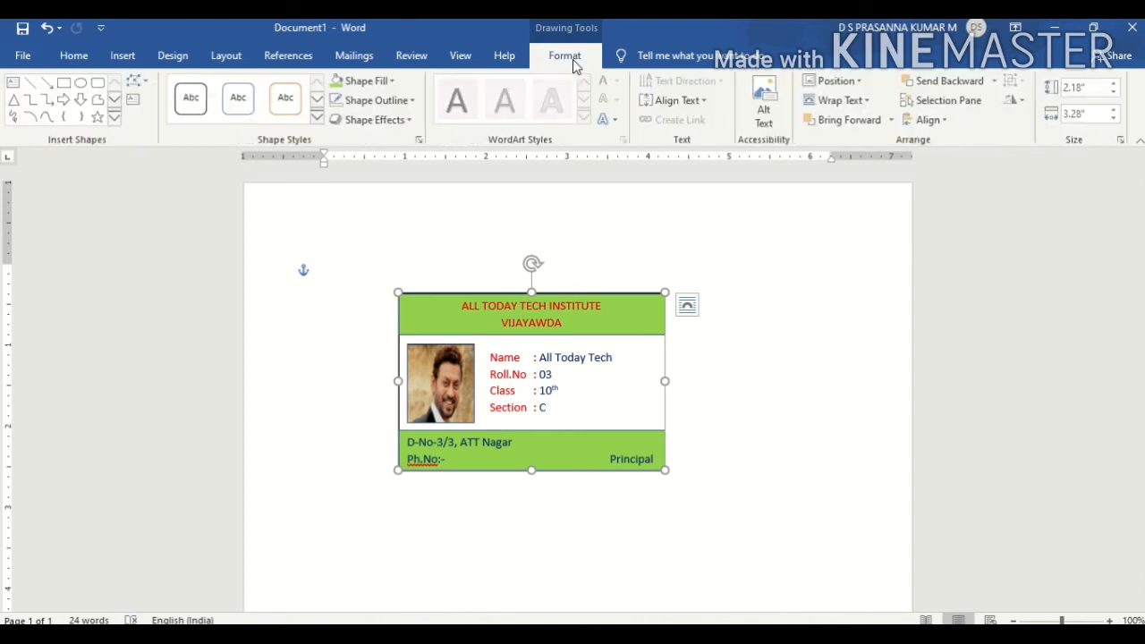
click(395, 102)
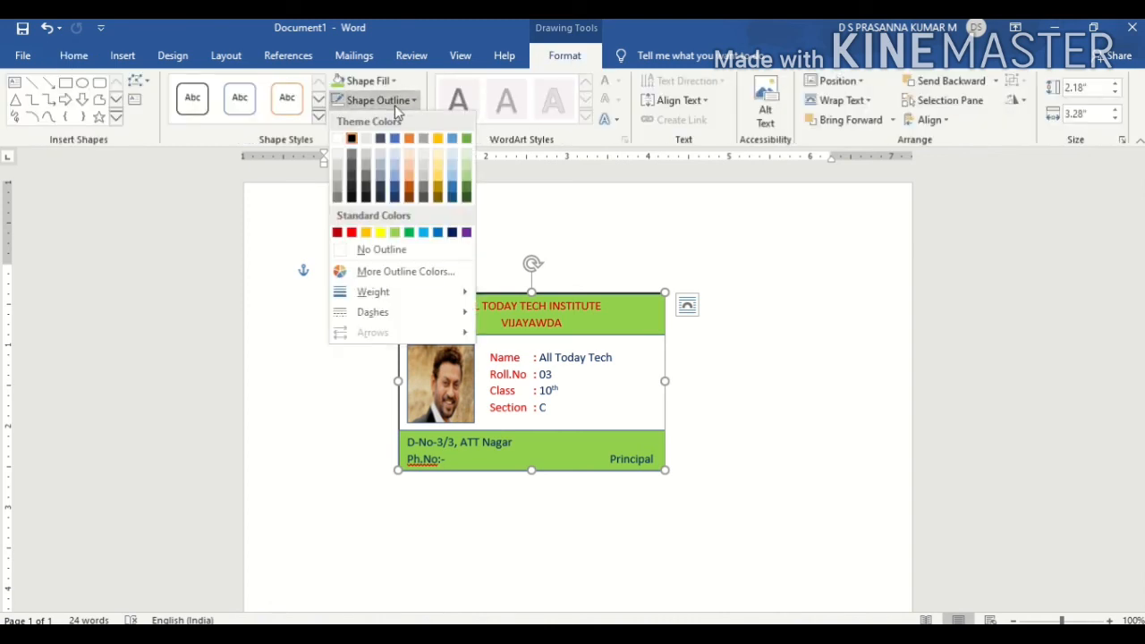
click(352, 138)
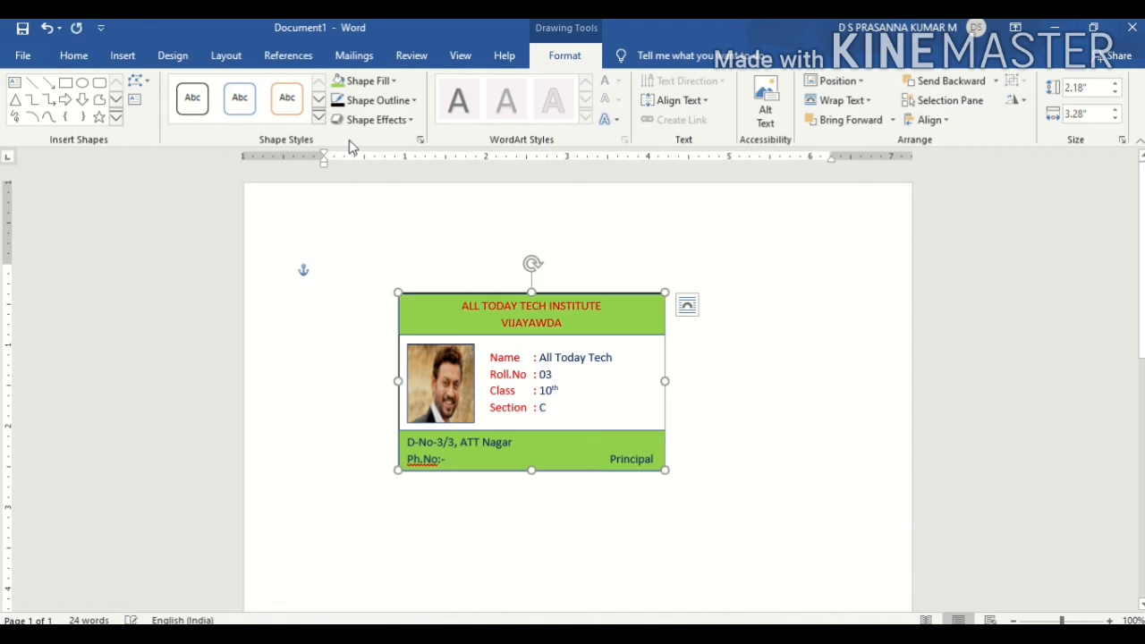
click(381, 91)
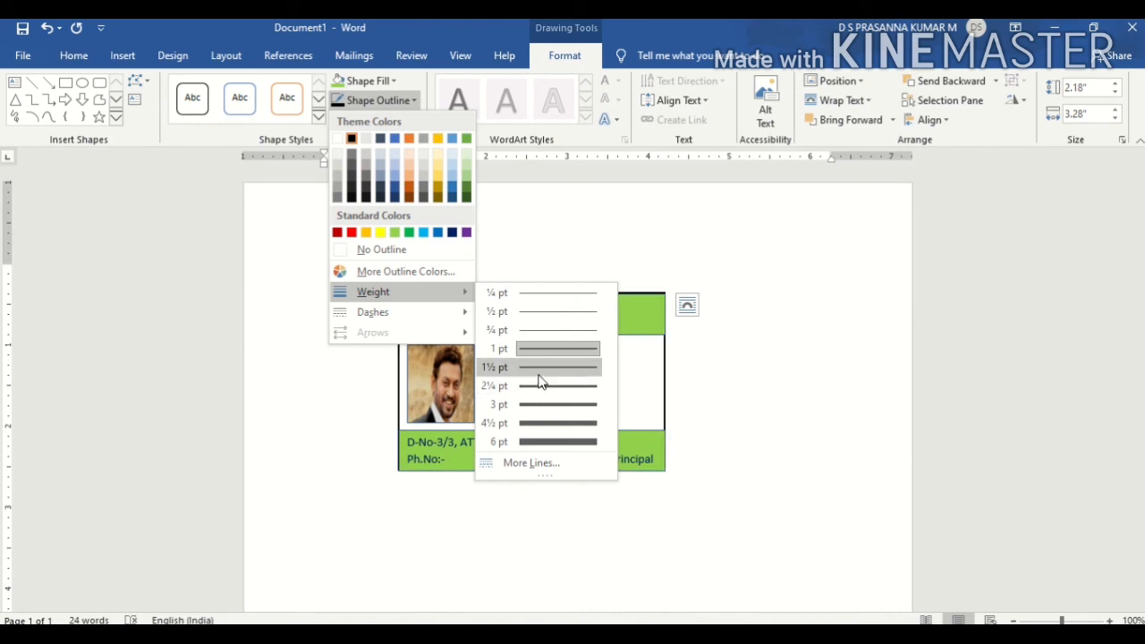
click(539, 372)
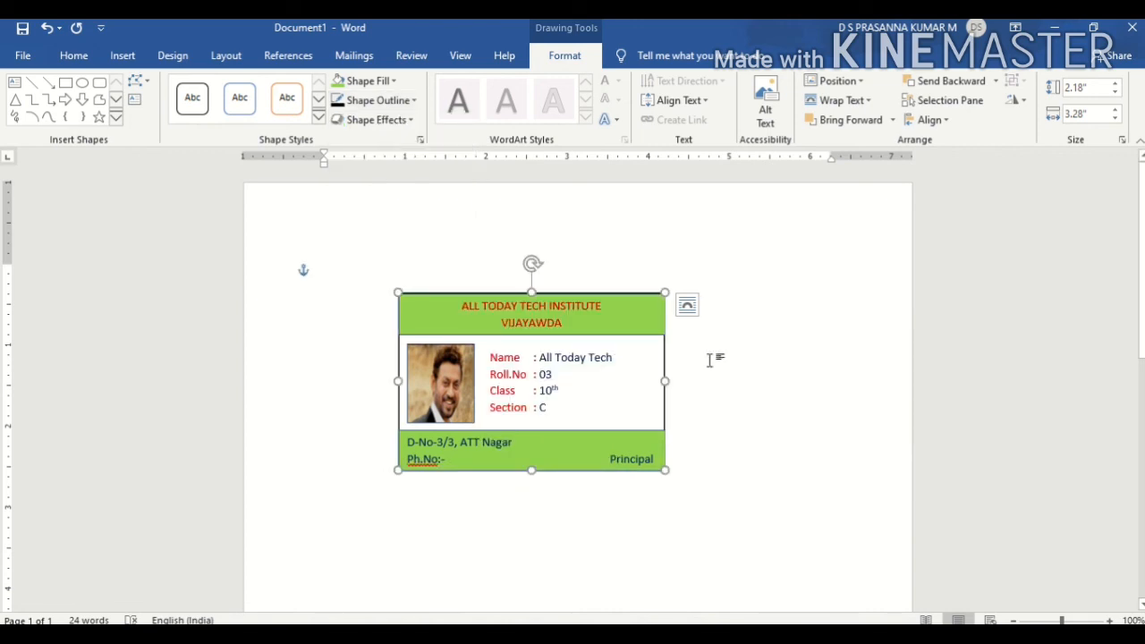
click(794, 397)
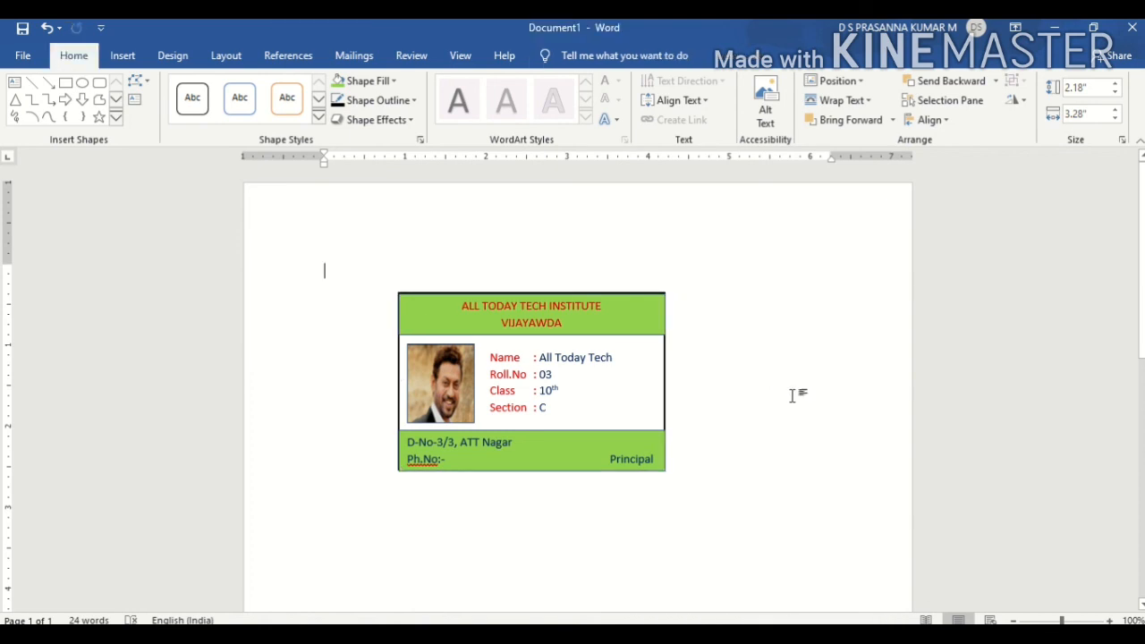
Give the green header band a black outline with a 1½ pt weight.
click(641, 326)
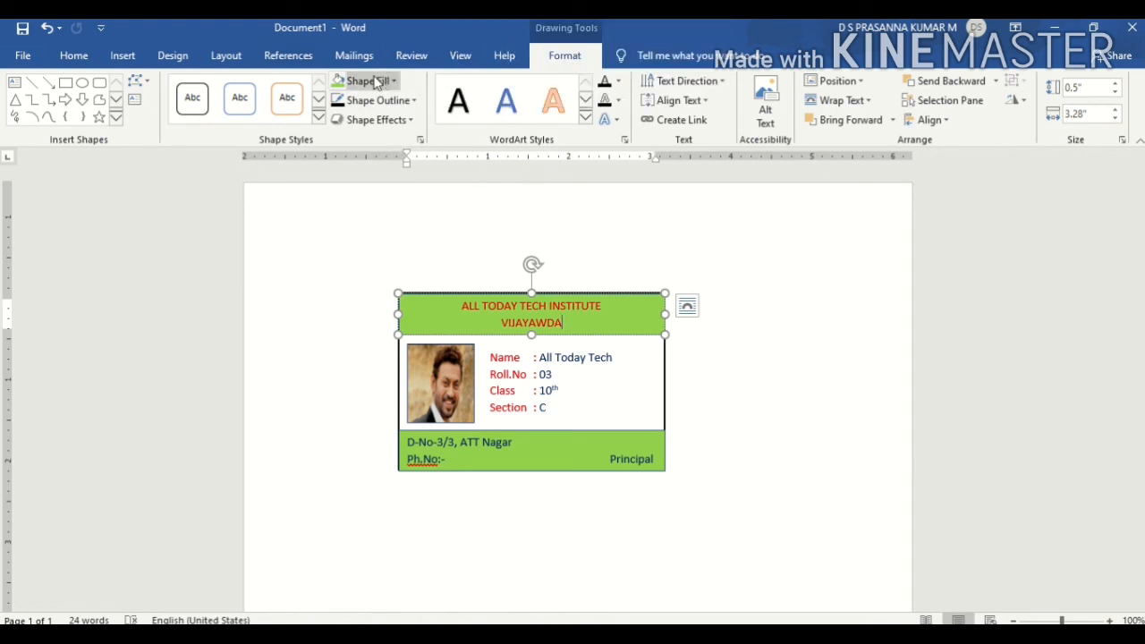
click(382, 101)
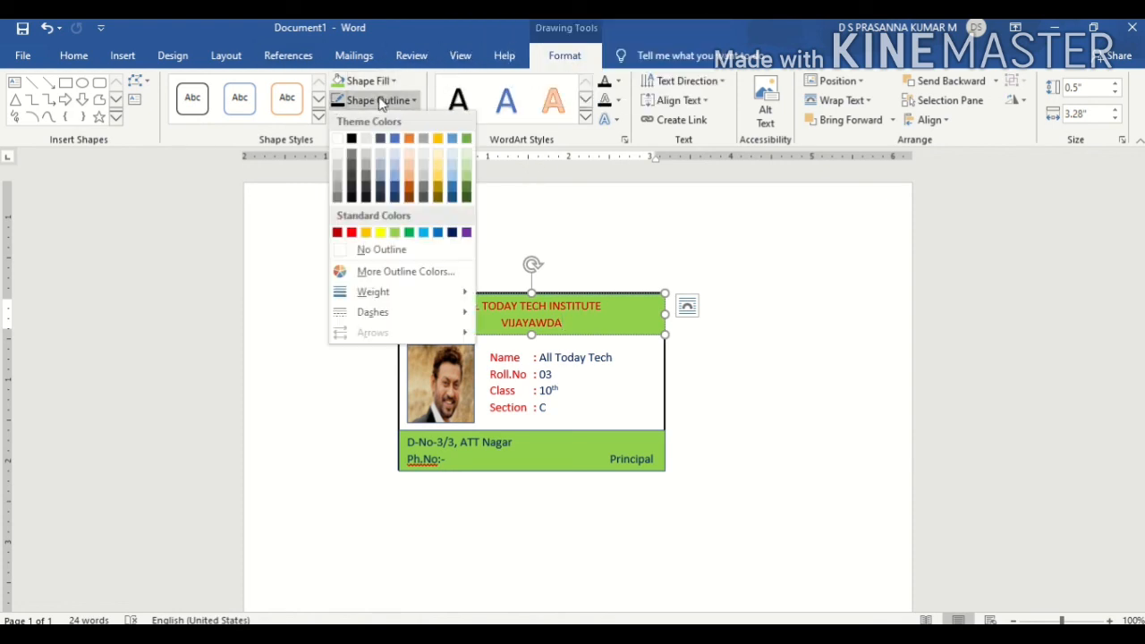
click(352, 140)
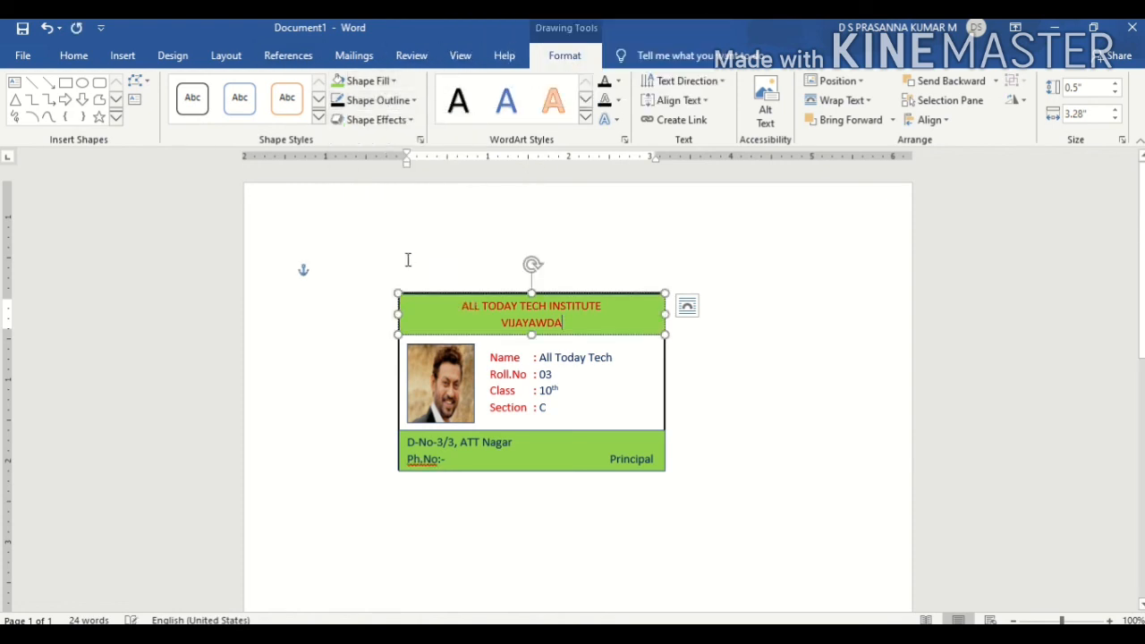
click(373, 103)
mouse_move(417, 294)
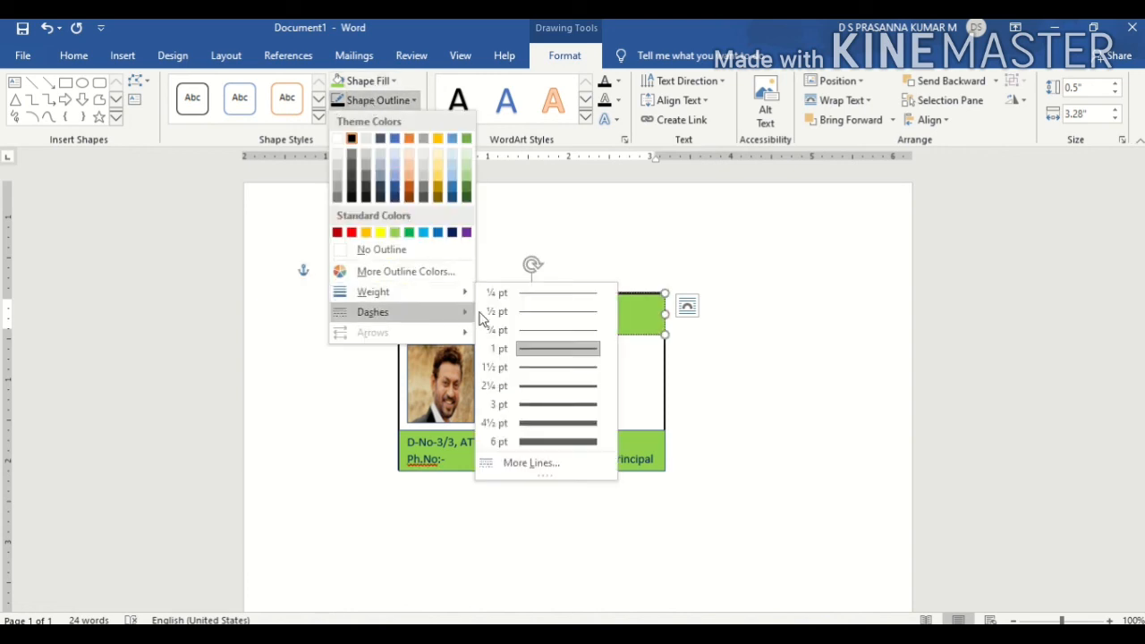
click(537, 367)
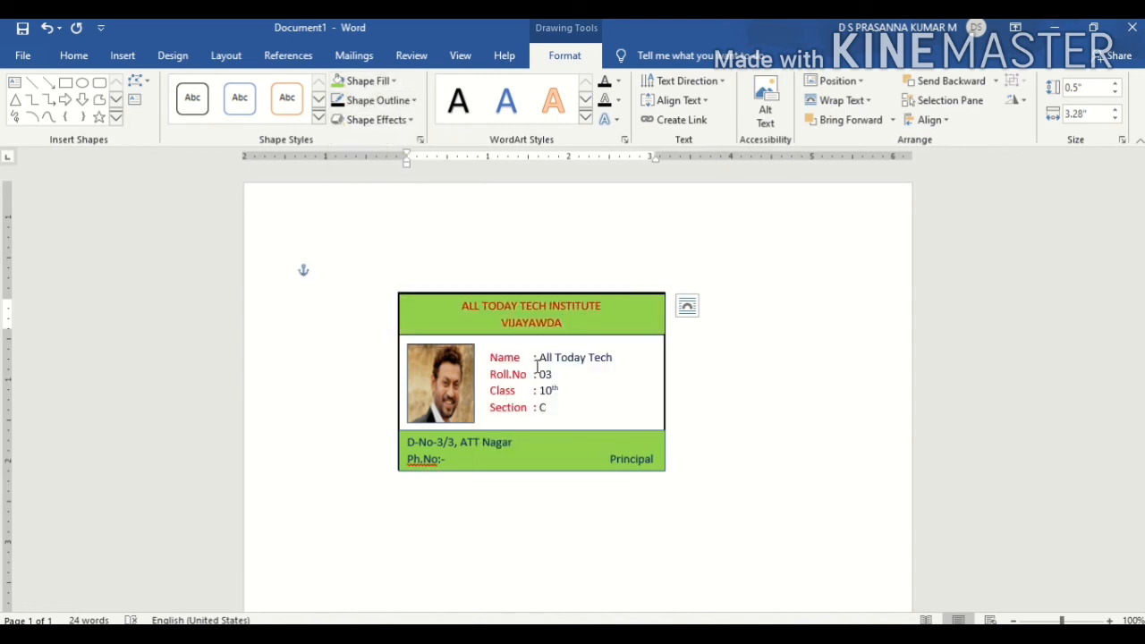
Set the green footer band's outline weight to 1½ pt and its outline colour to black.
click(579, 460)
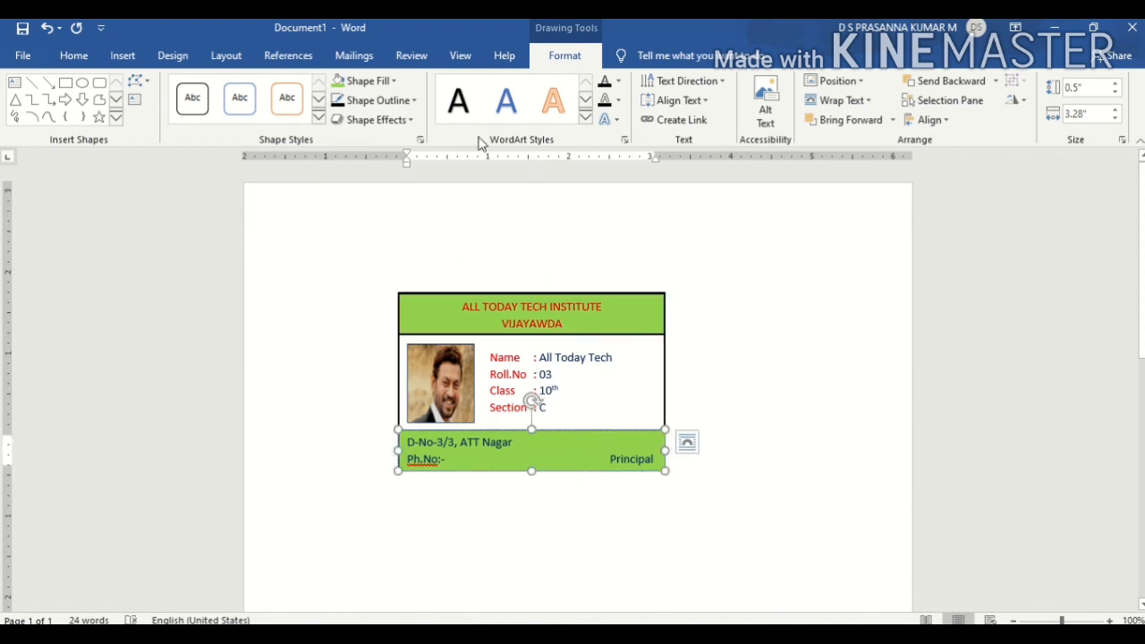
click(364, 108)
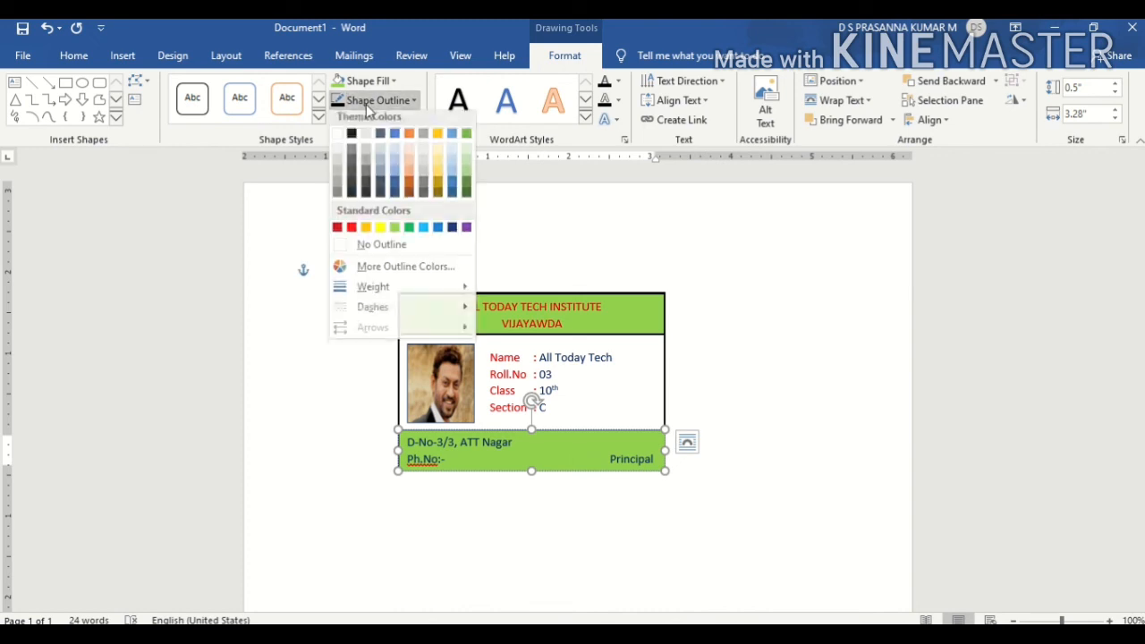
mouse_move(426, 290)
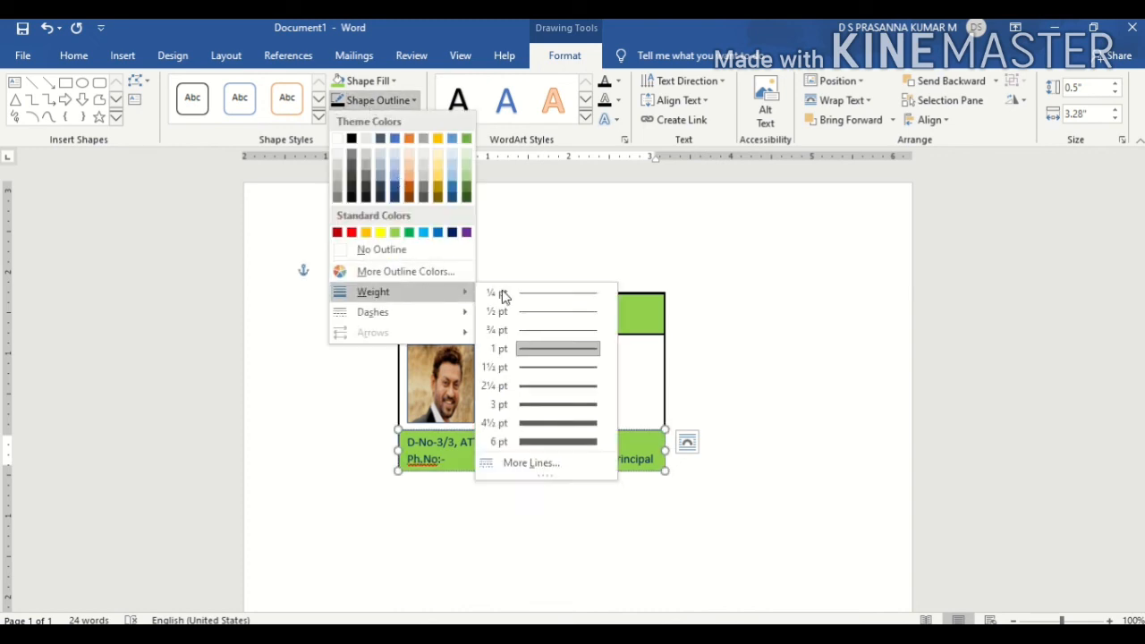
click(571, 369)
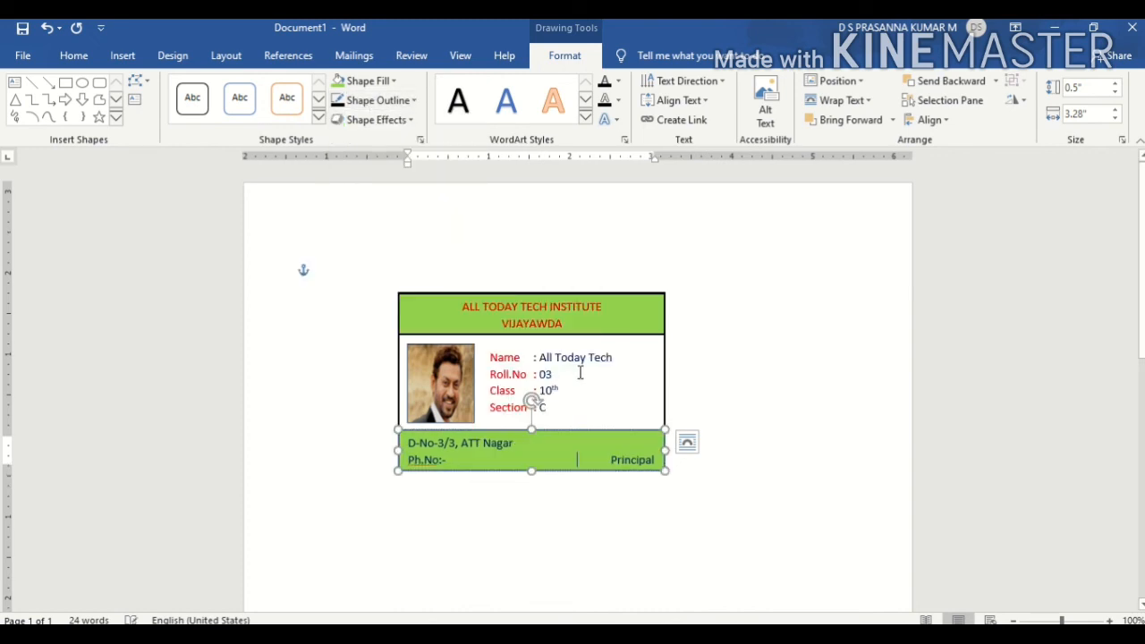
click(841, 383)
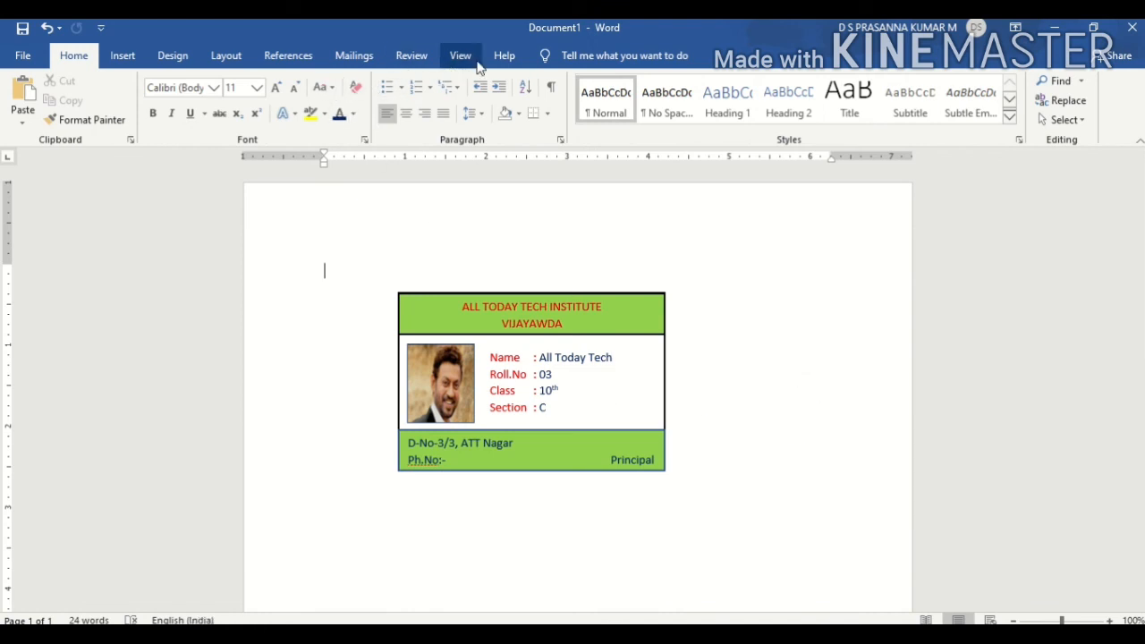
click(542, 461)
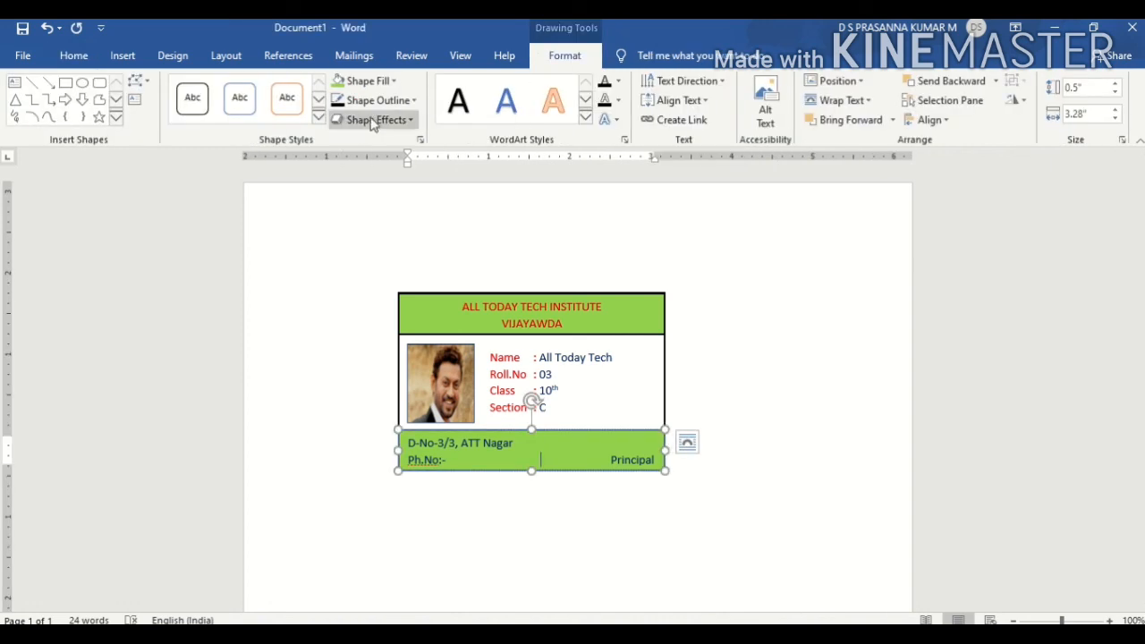
click(378, 101)
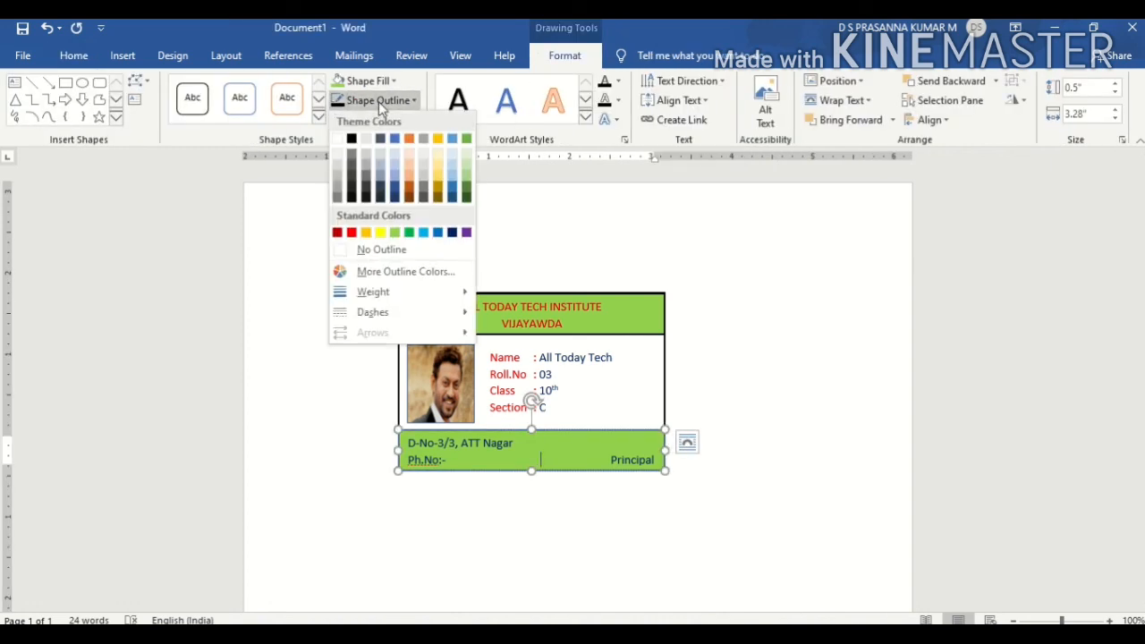
click(353, 139)
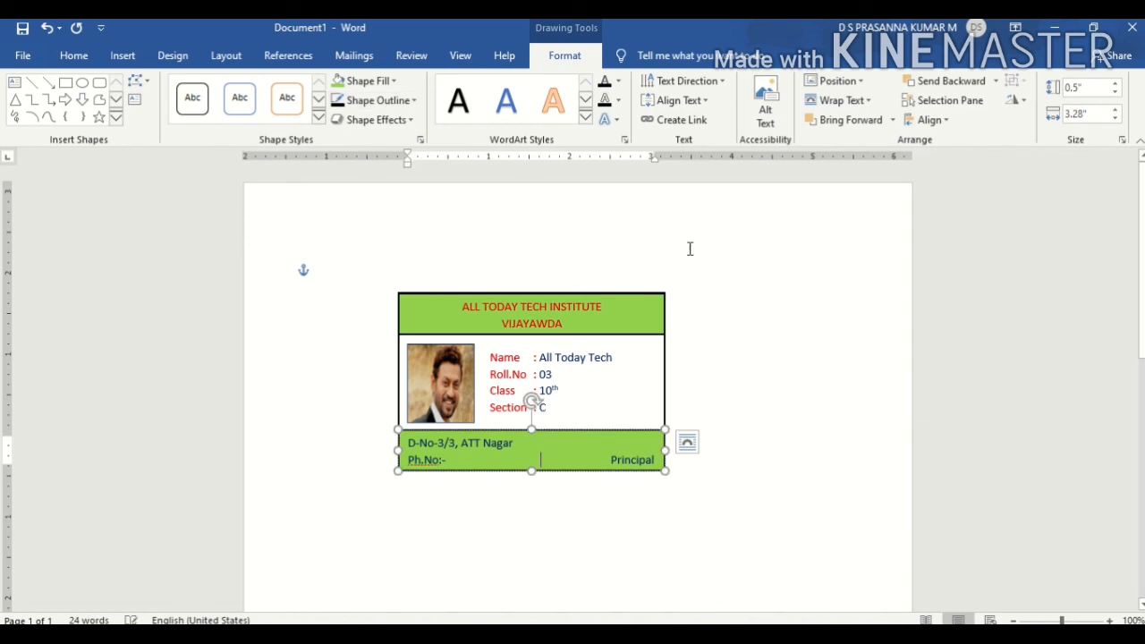
click(778, 285)
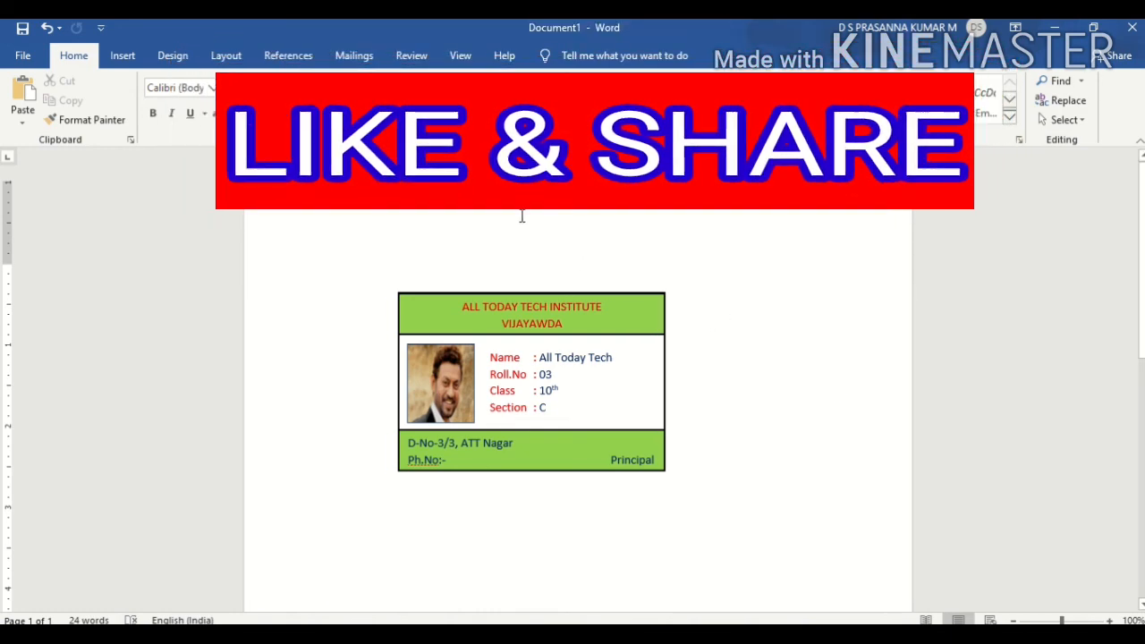
mouse_move(503, 56)
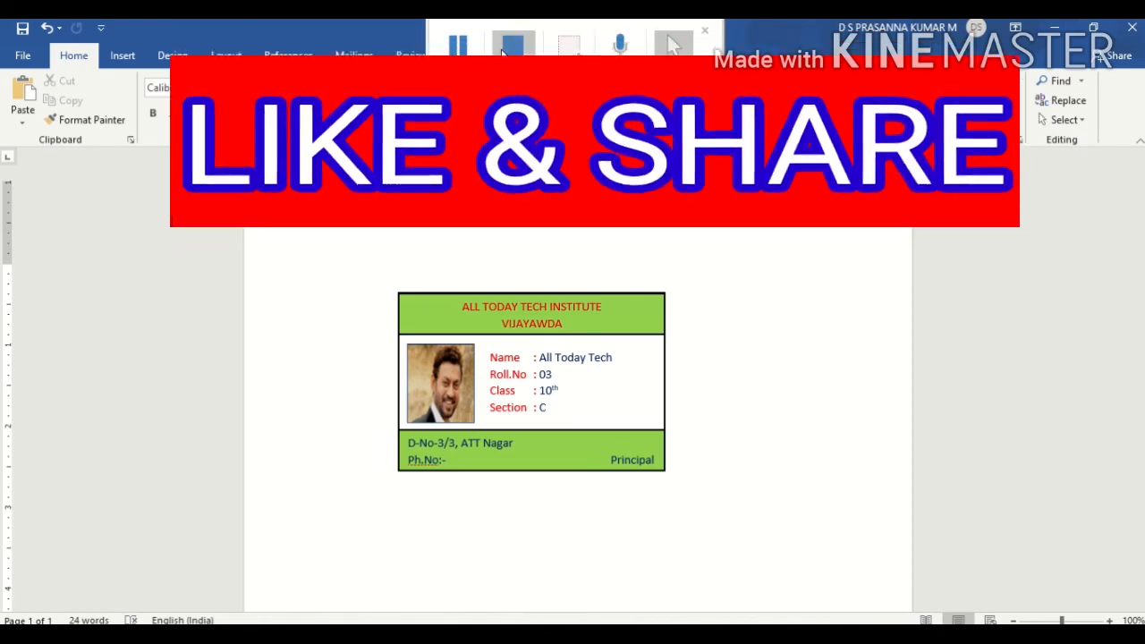